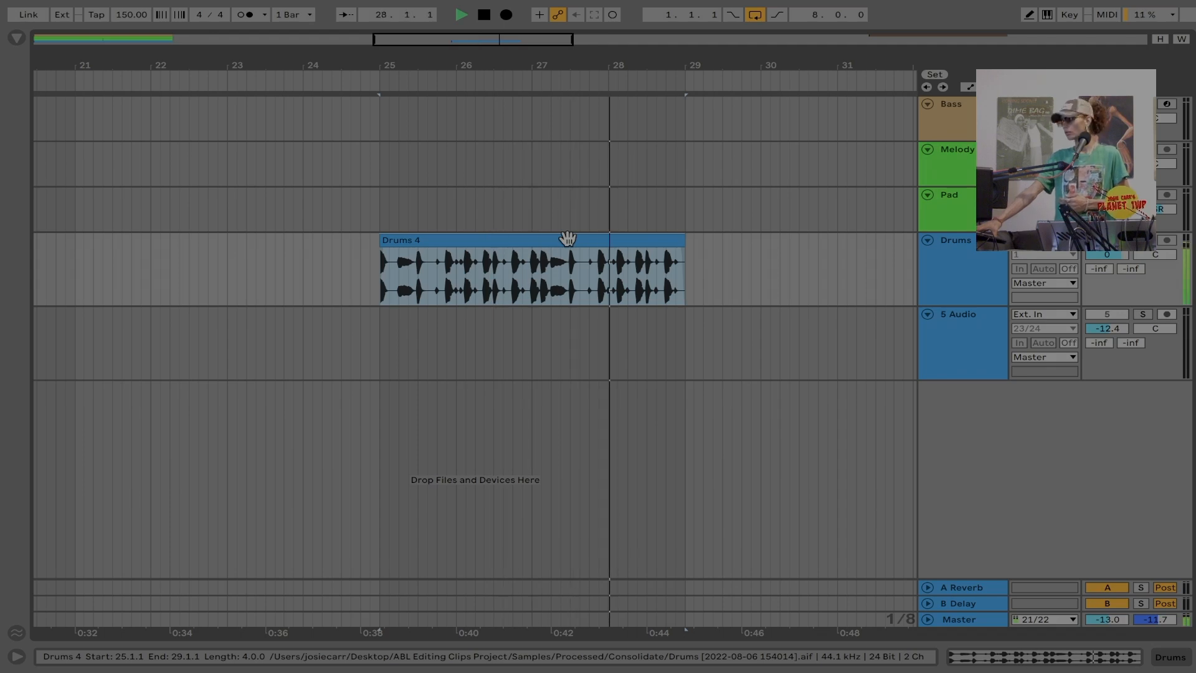
Stop playback and place the insert marker at 25.3.1 inside the Drums 4 clip.
key(space)
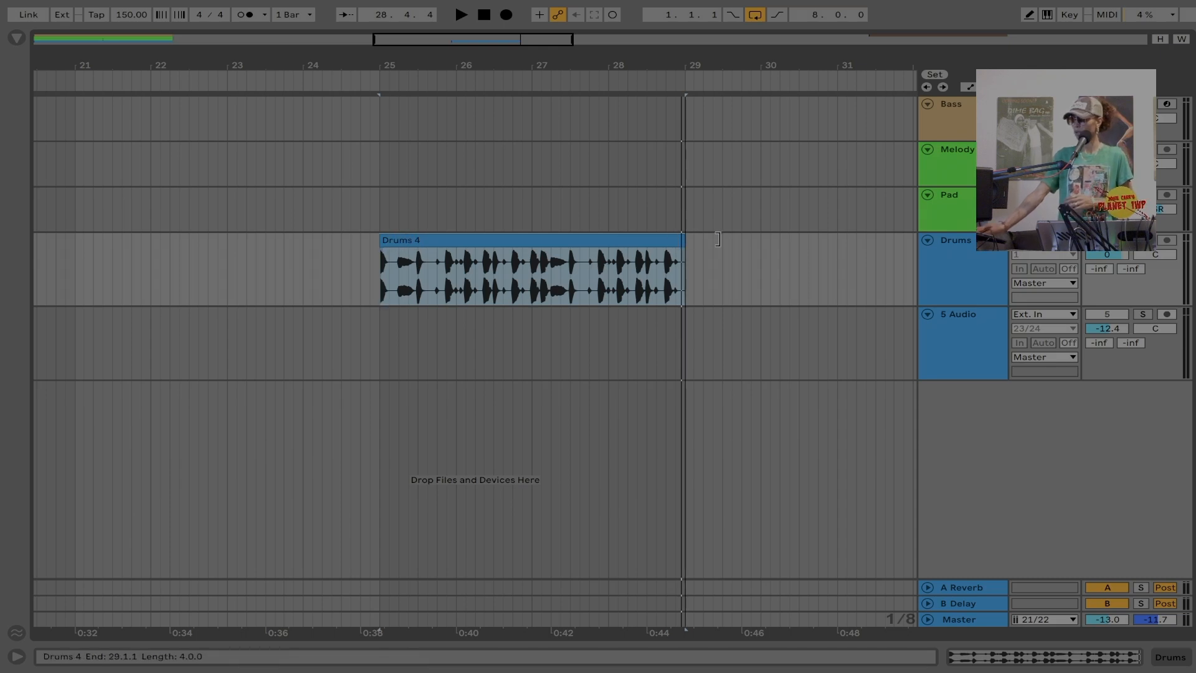
drag(851, 249, 778, 260)
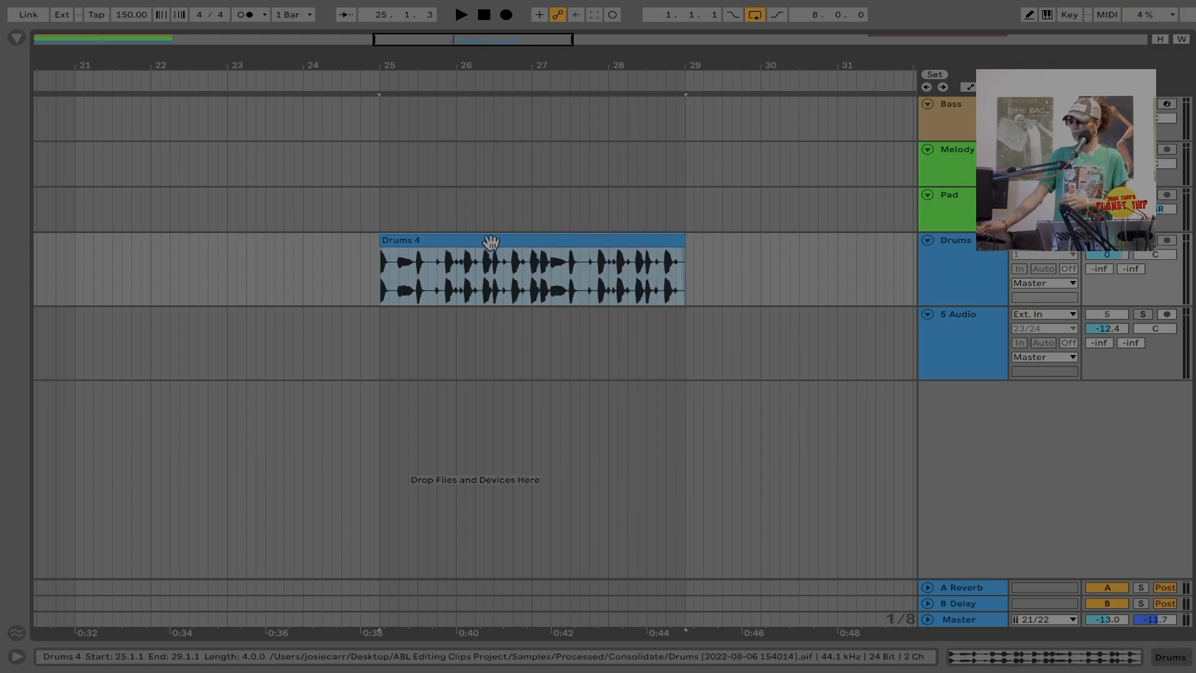
click(418, 274)
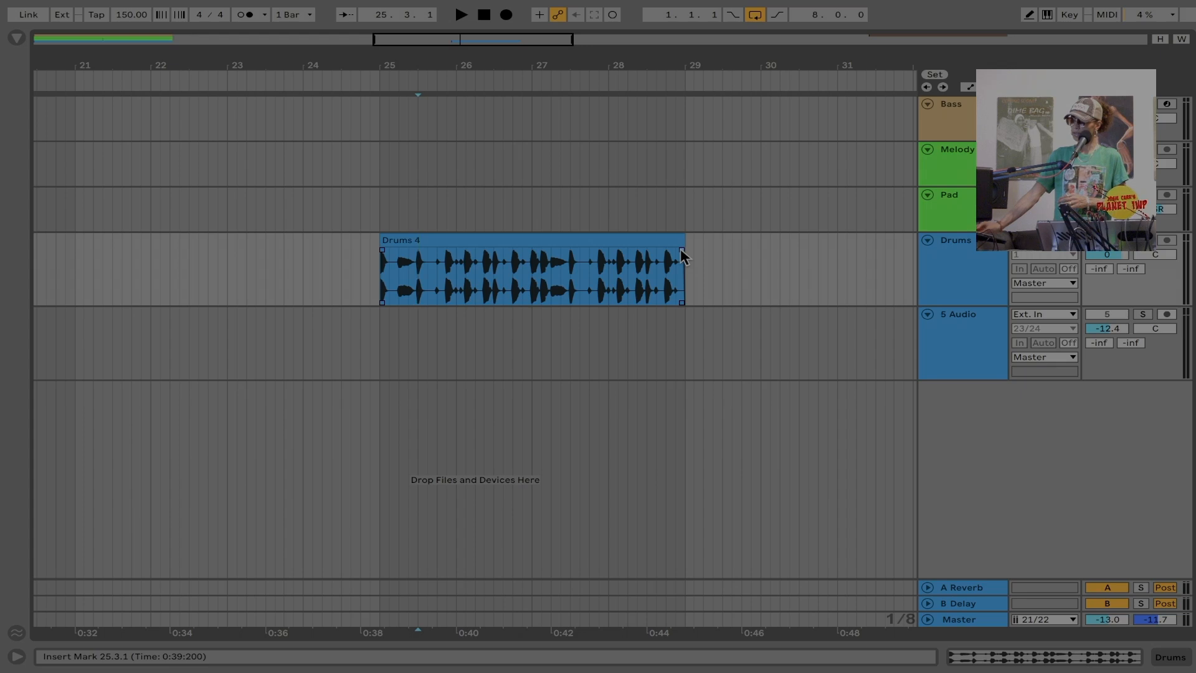
Try out the fade handles of the Drums 4 clip with a fade-in from bar 25 to bar 28, and undo the fade-in.
mouse_move(681, 250)
mouse_down()
mouse_move(562, 252)
mouse_move(691, 261)
mouse_up()
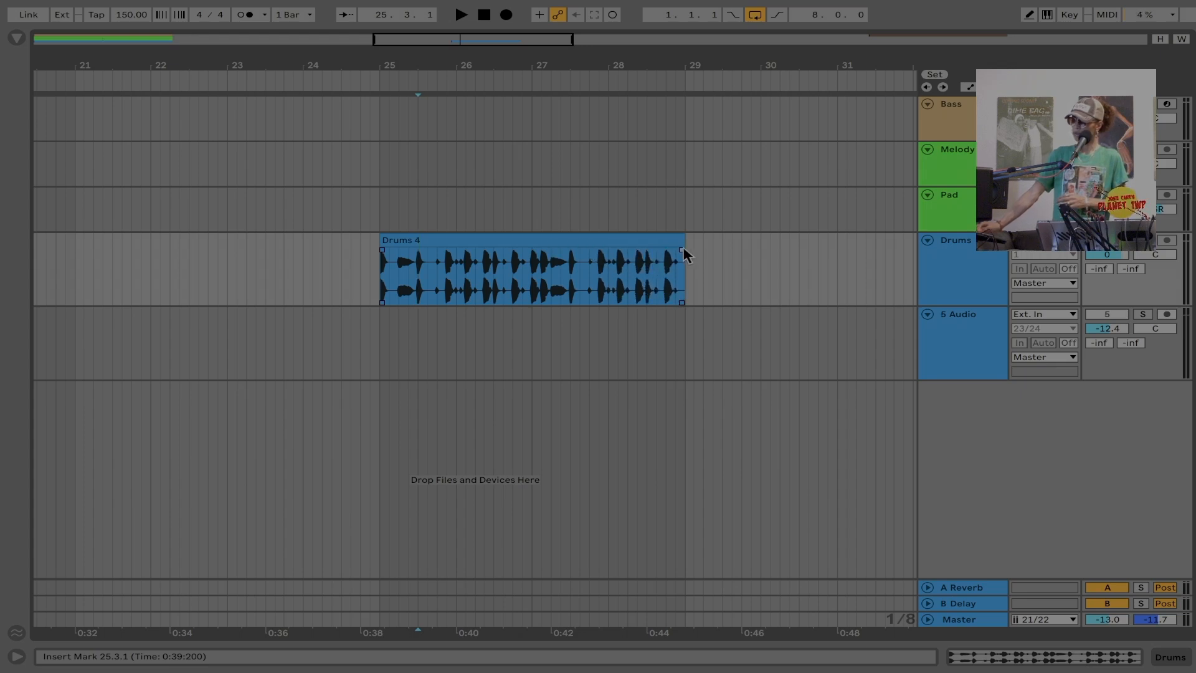
mouse_move(681, 250)
mouse_down()
mouse_move(504, 252)
mouse_move(828, 229)
mouse_up()
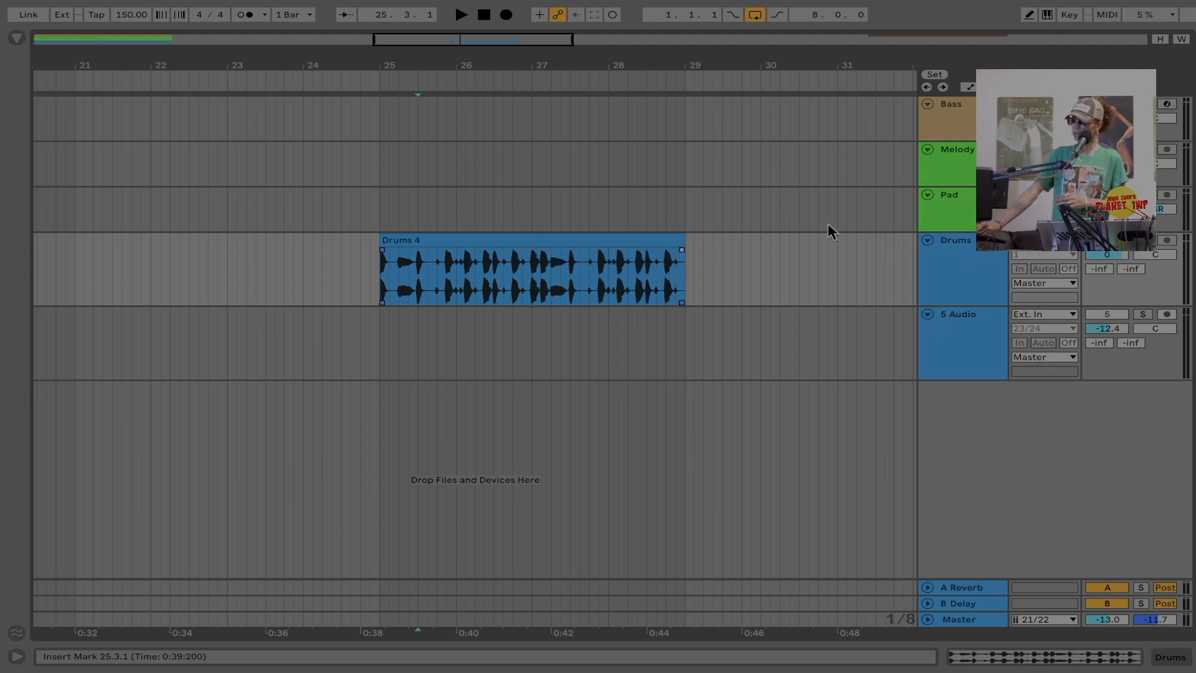
drag(382, 252, 609, 249)
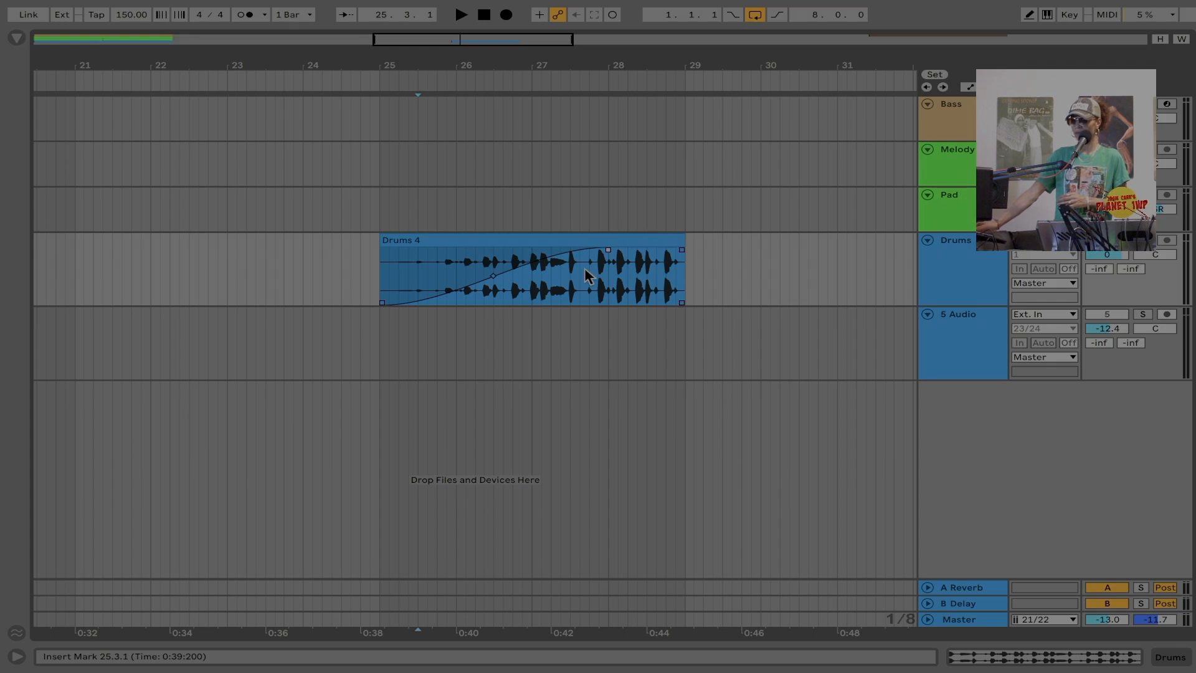
key(ctrl+z)
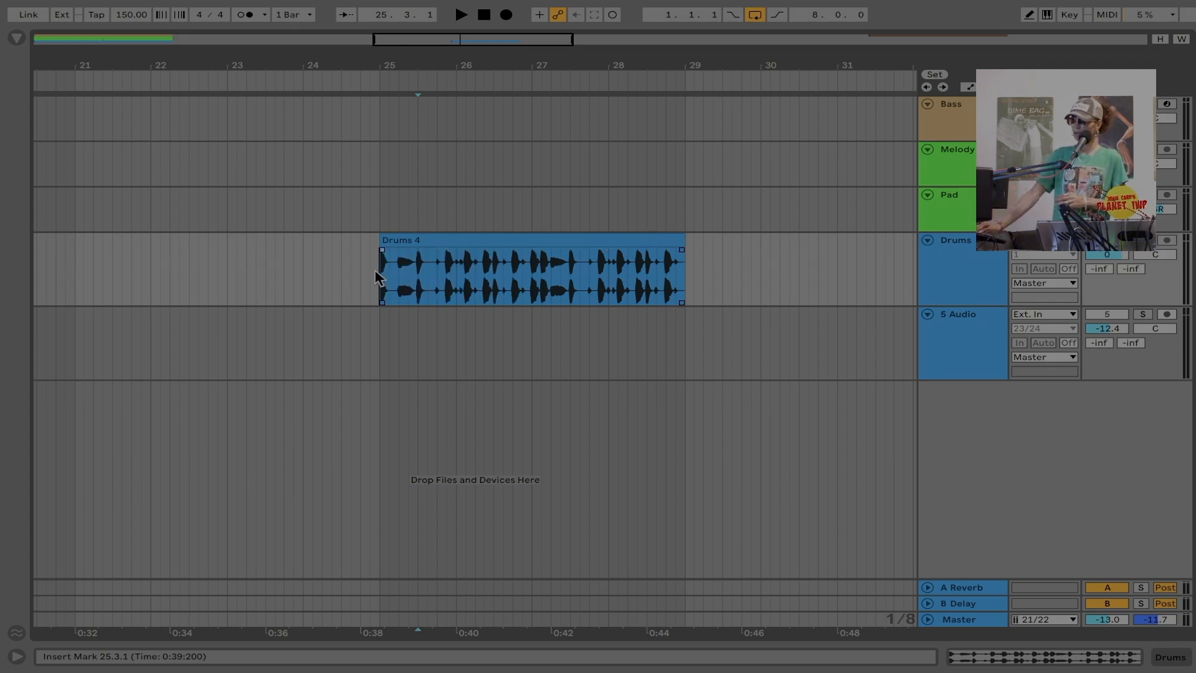
Try a fade-in past the middle of bar 27 with an earlier-rising curve, remove it, and try a fade-out starting near bar 27.
drag(382, 250, 582, 249)
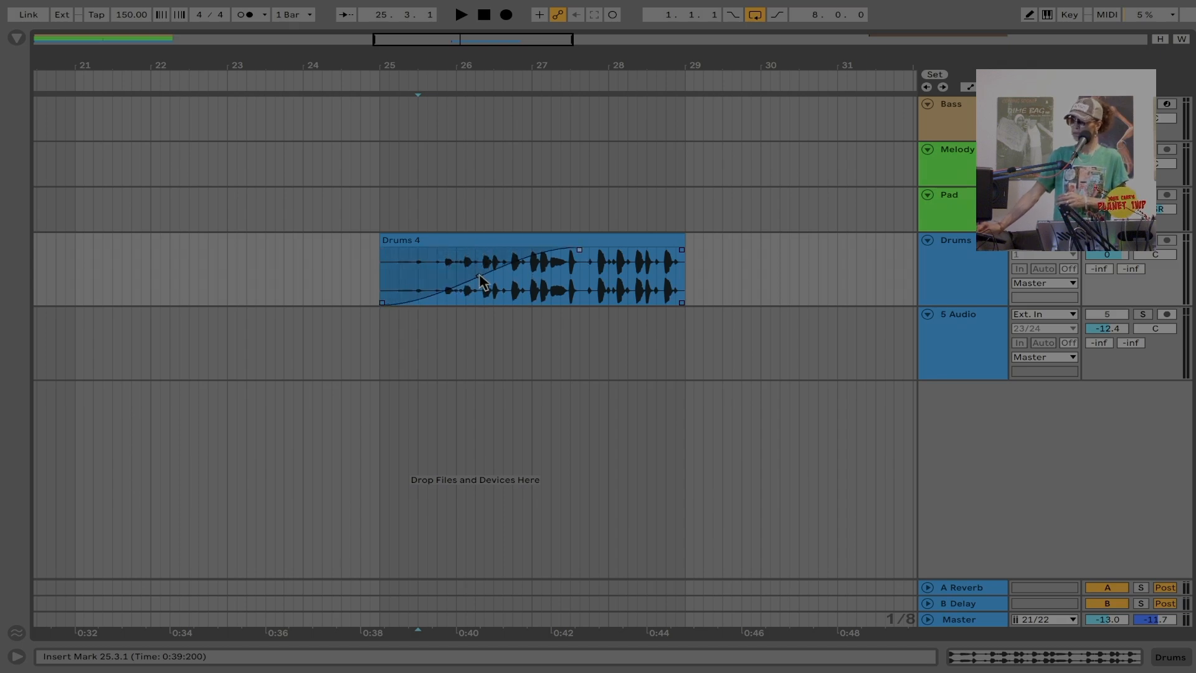
drag(480, 282, 449, 253)
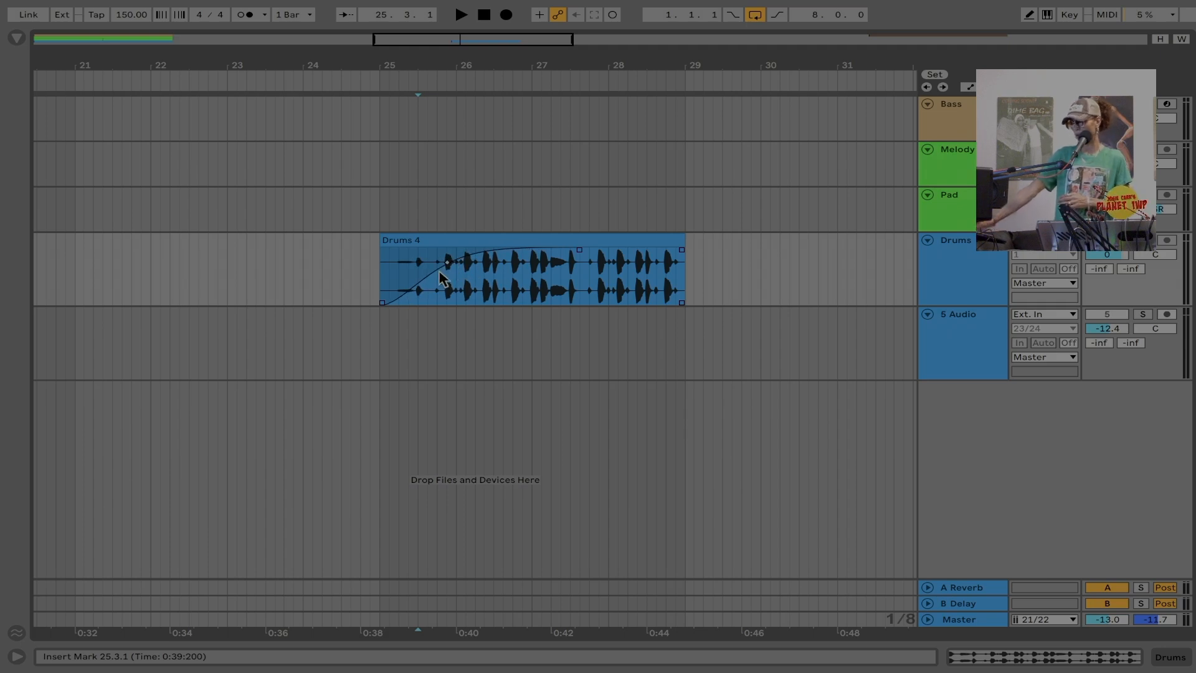
key(ctrl+z)
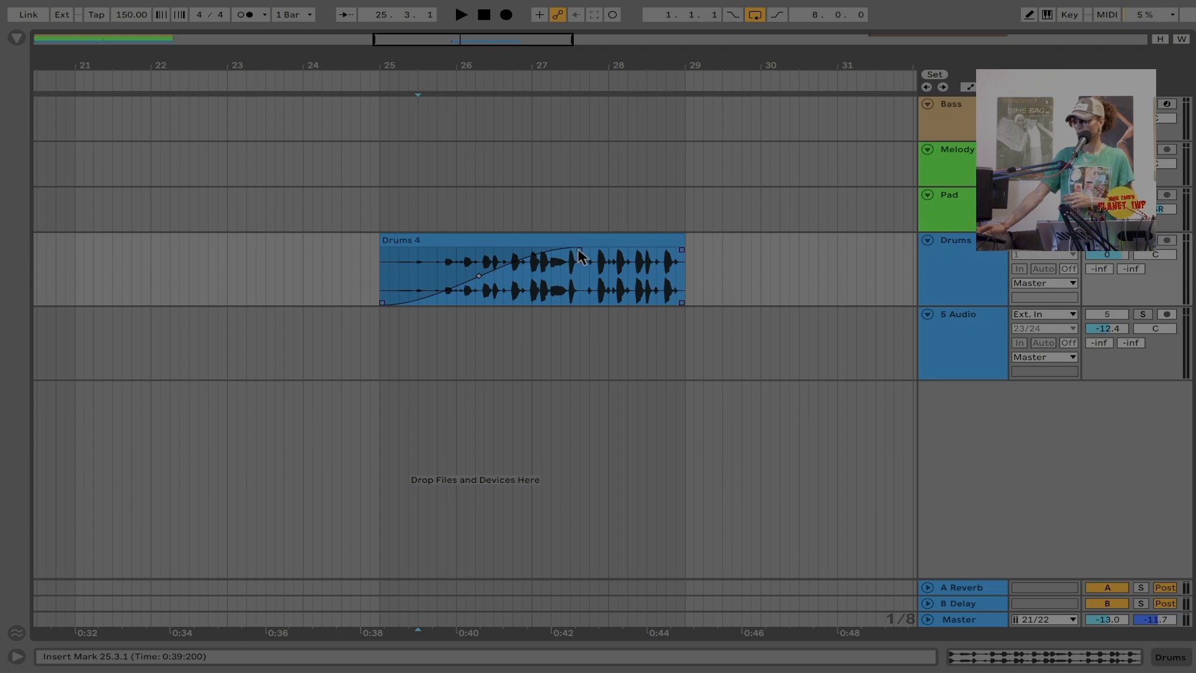
key(Delete)
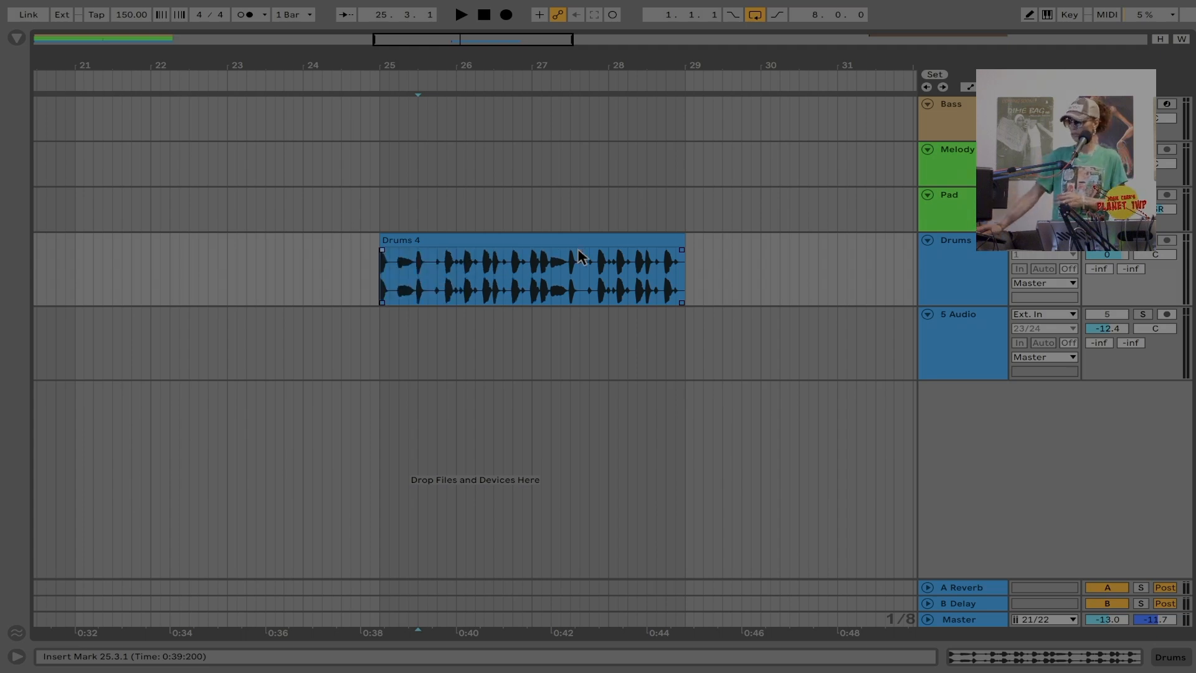
drag(685, 251, 526, 251)
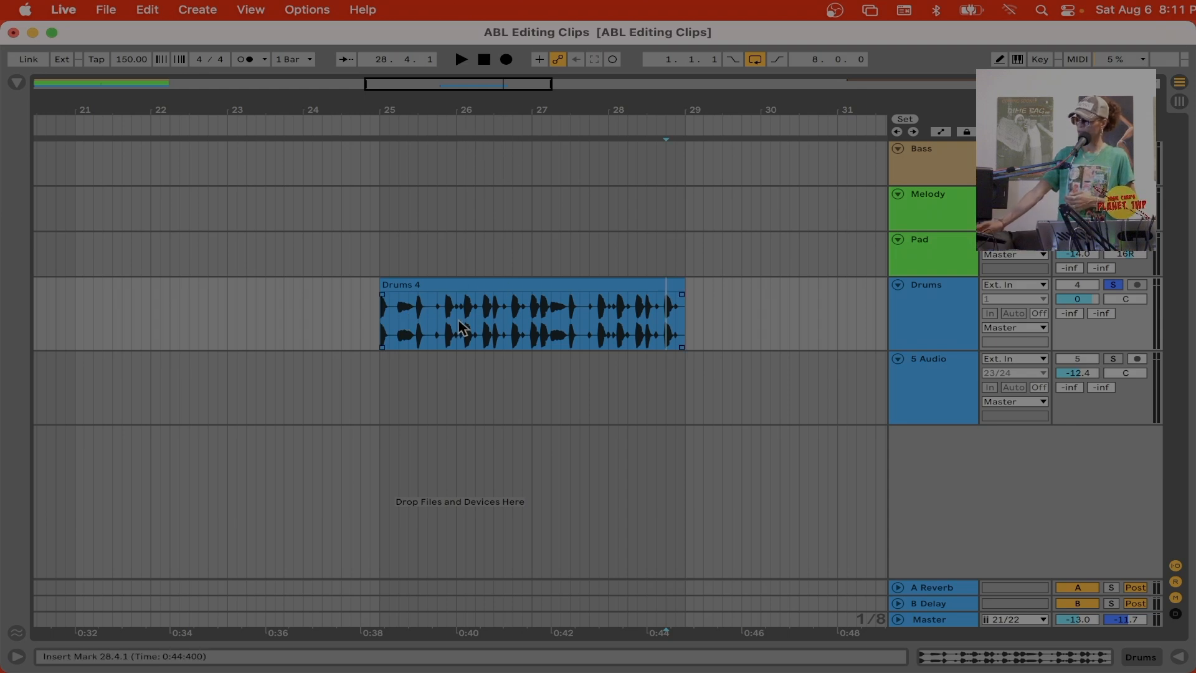
Copy the 26.1.1 to 27.1.1 section of the Drums 4 clip, paste it at 23.1.1, and undo the paste.
drag(458, 322, 530, 325)
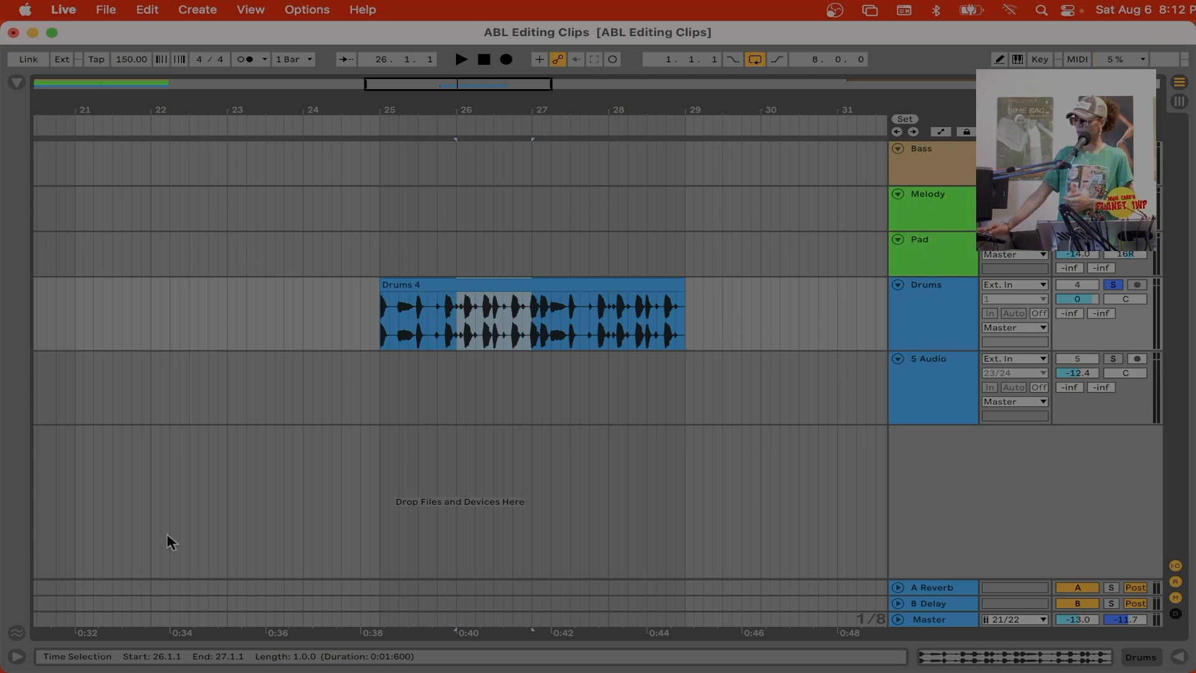
right_click(497, 321)
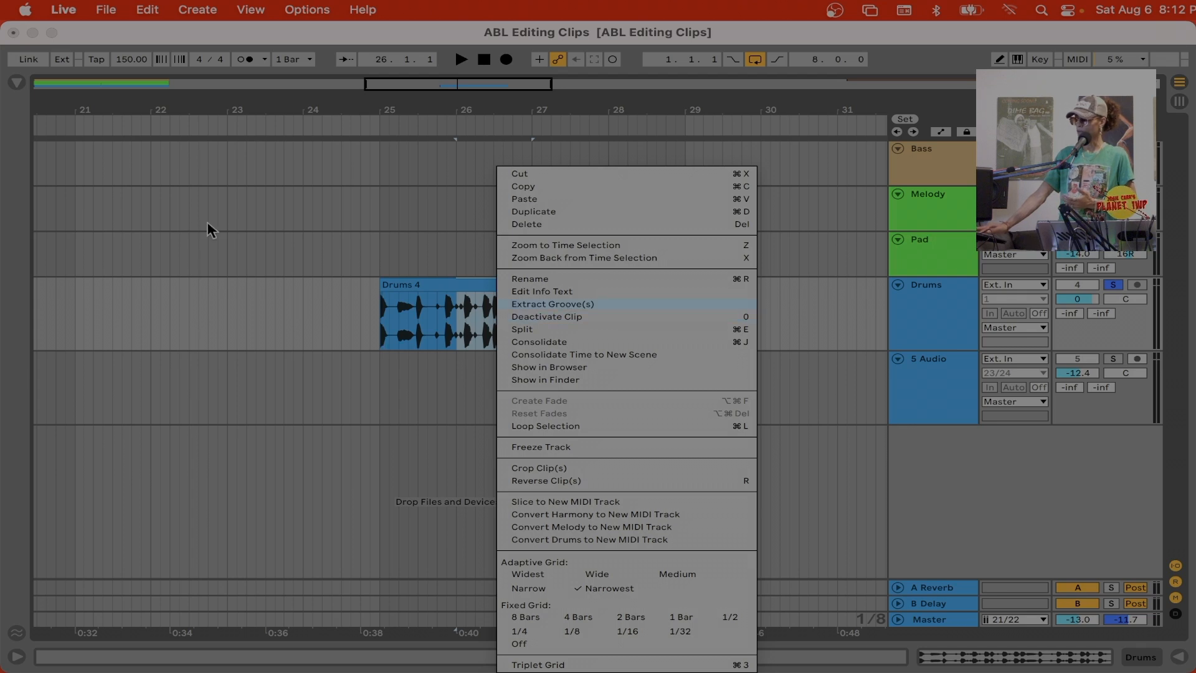
click(613, 140)
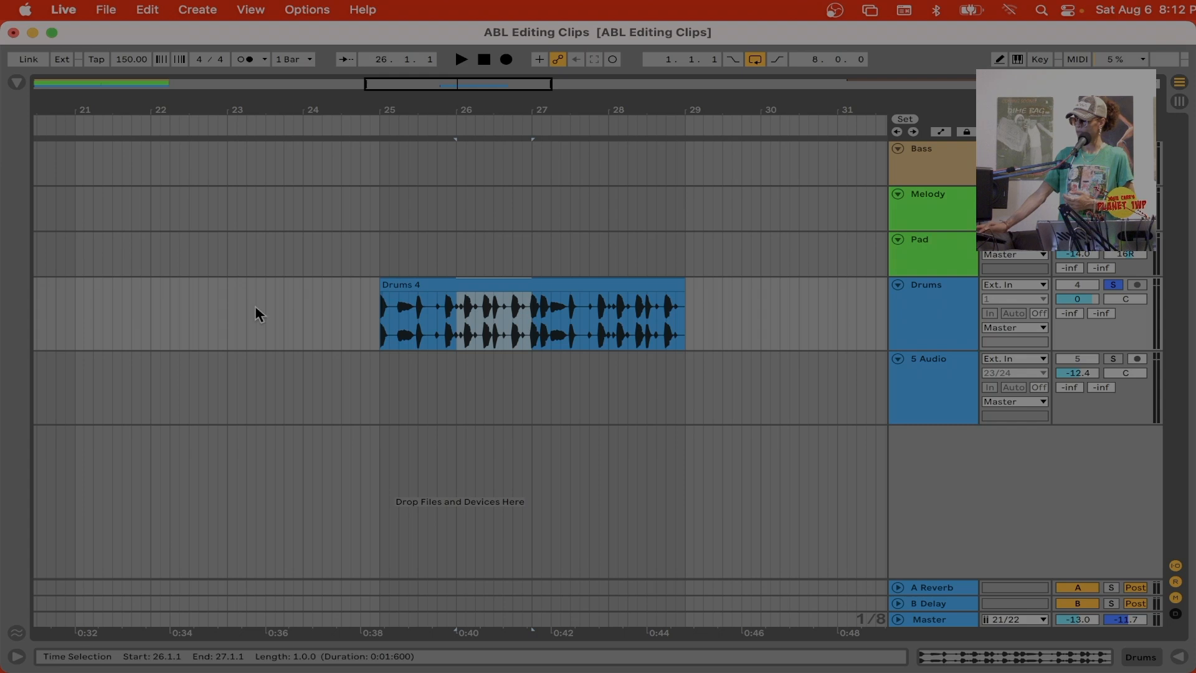
click(227, 312)
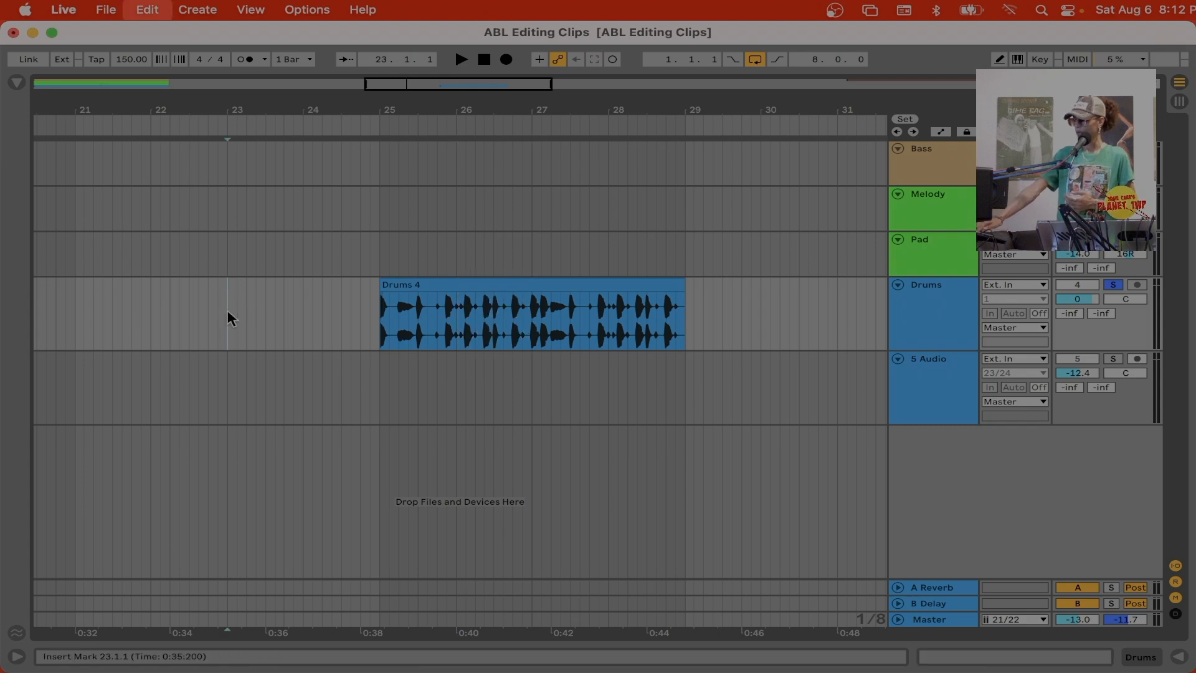
key(super+v)
key(super+z)
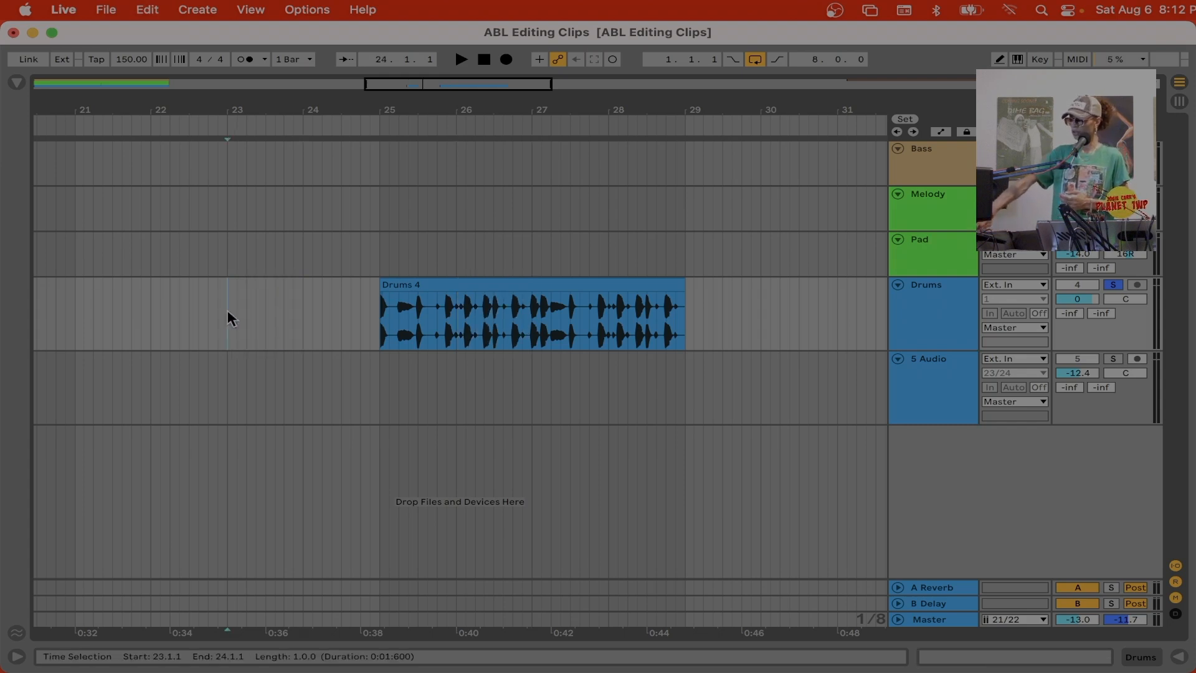
Delete the 26.1.1 to 27.1.1 section from the Drums 4 clip and undo the deletion.
drag(457, 335, 533, 333)
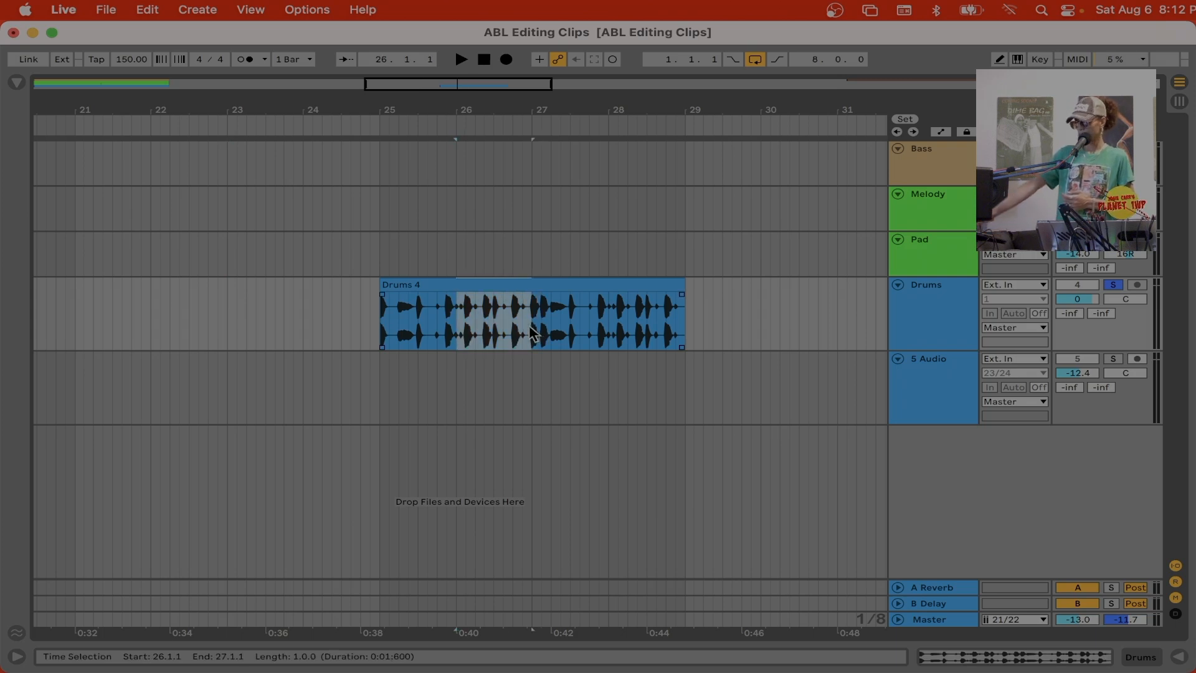
key(Delete)
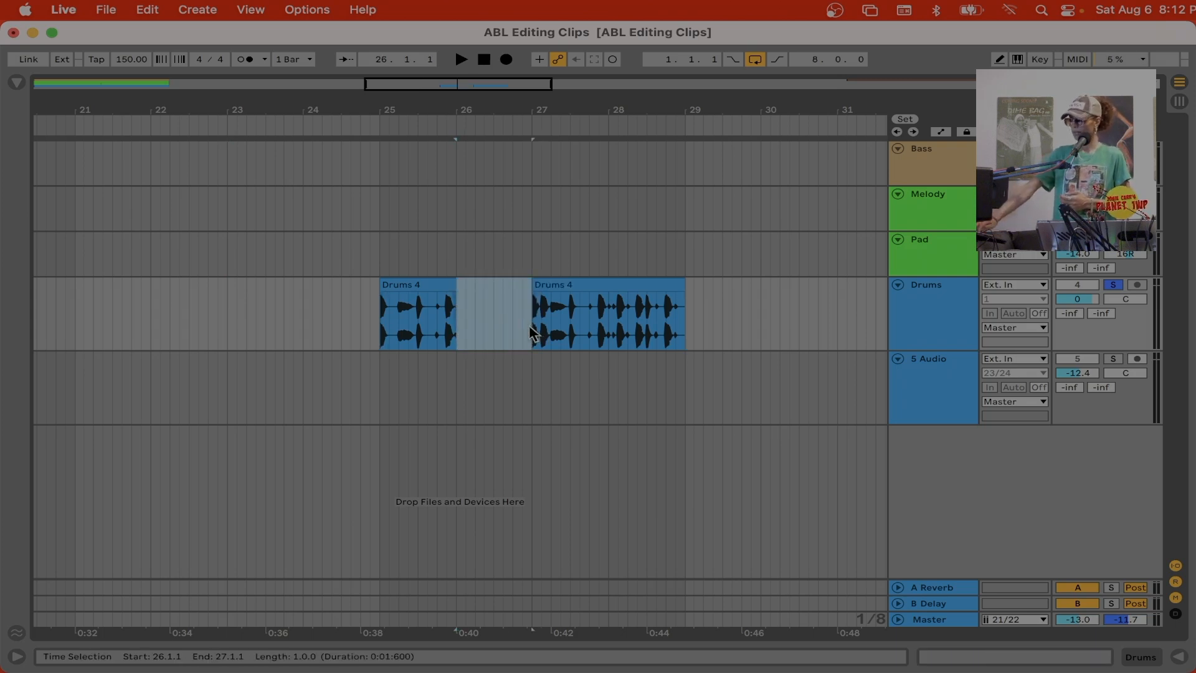
key(super+z)
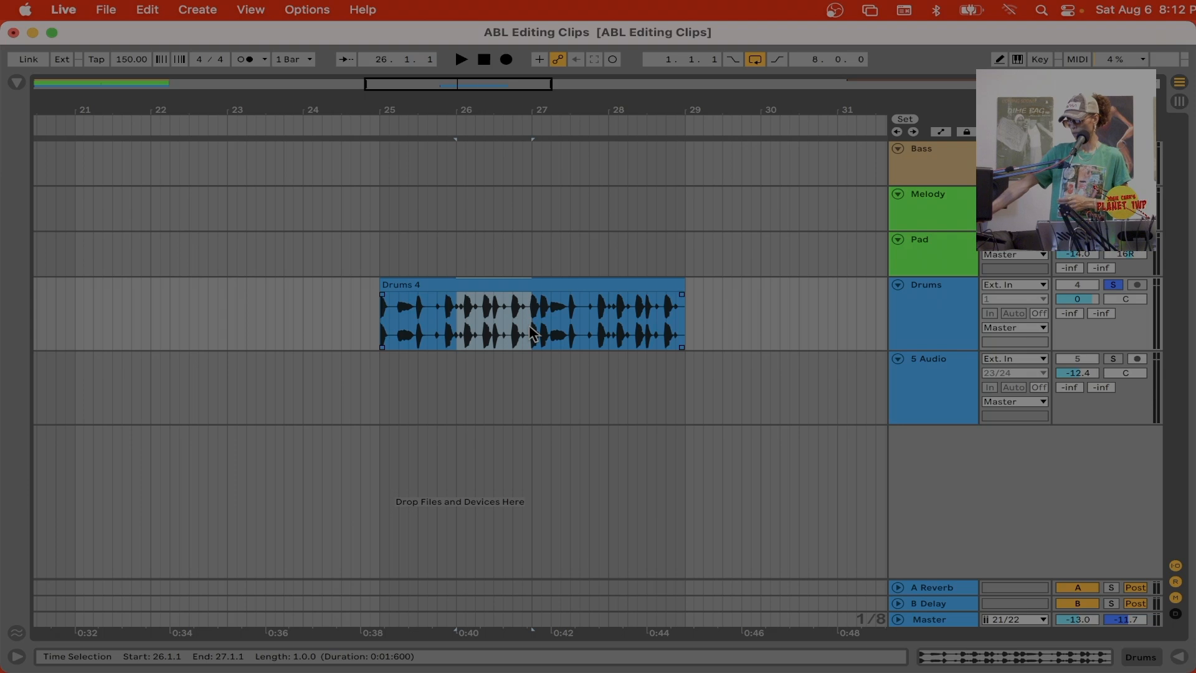
Deactivate the selected 26.1.1 to 27.1.1 section of the Drums 4 clip and play the track from bar 25.
key(0)
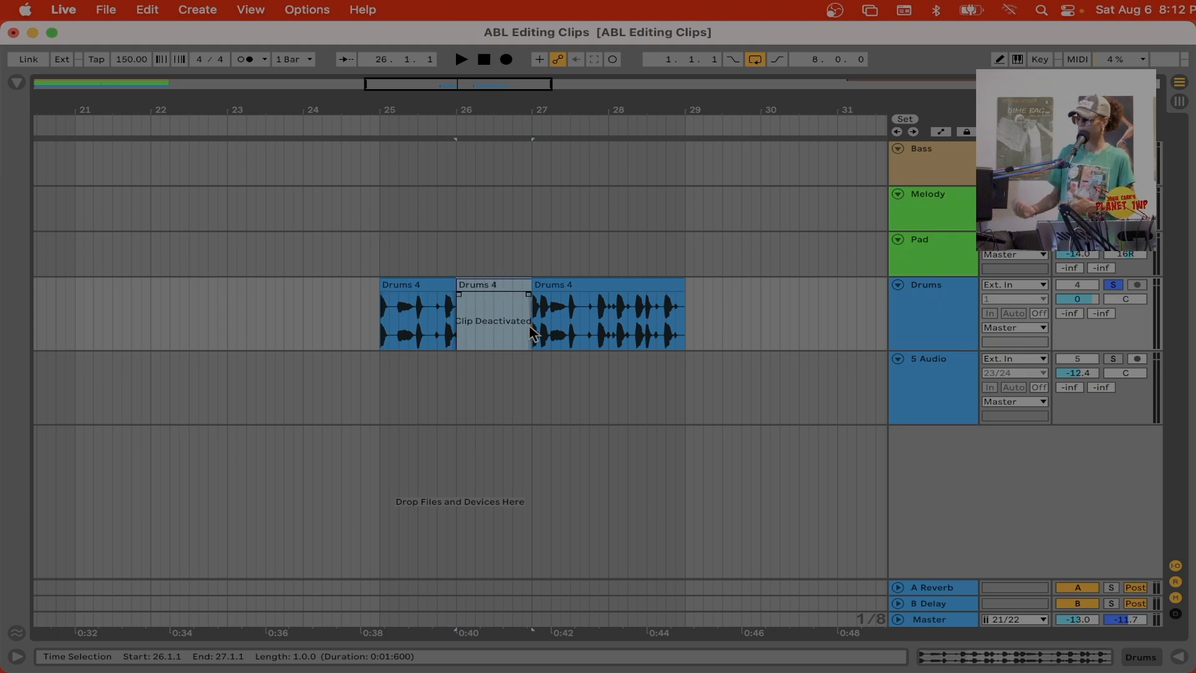
click(414, 284)
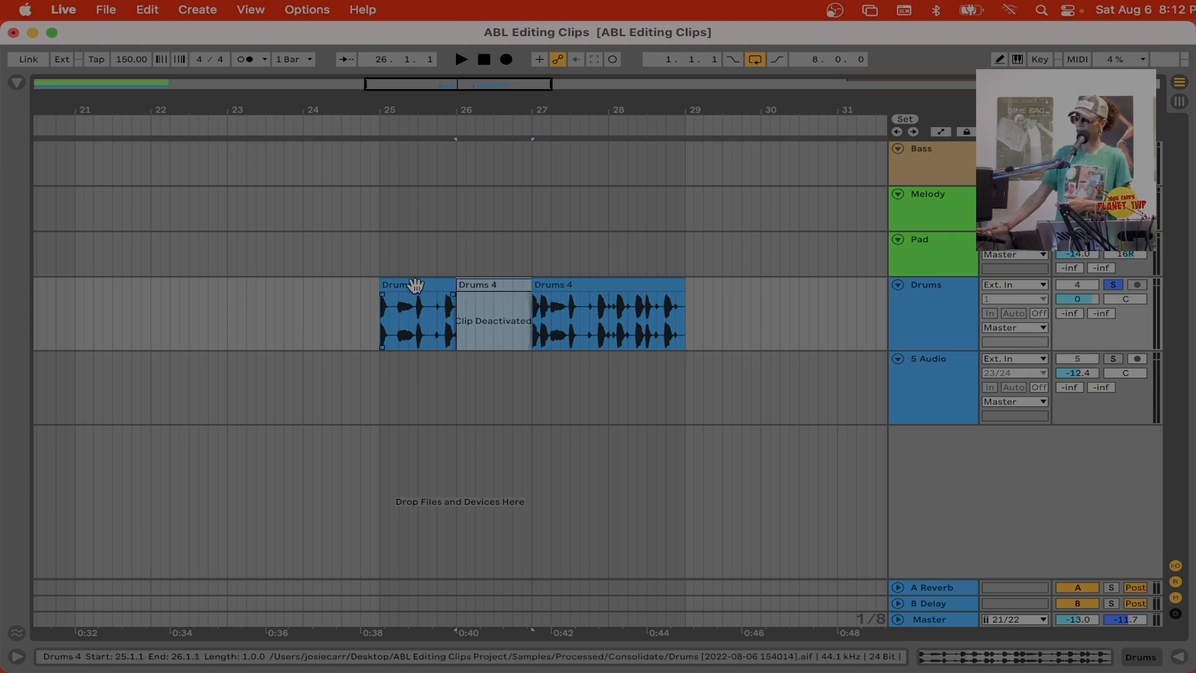
key(space)
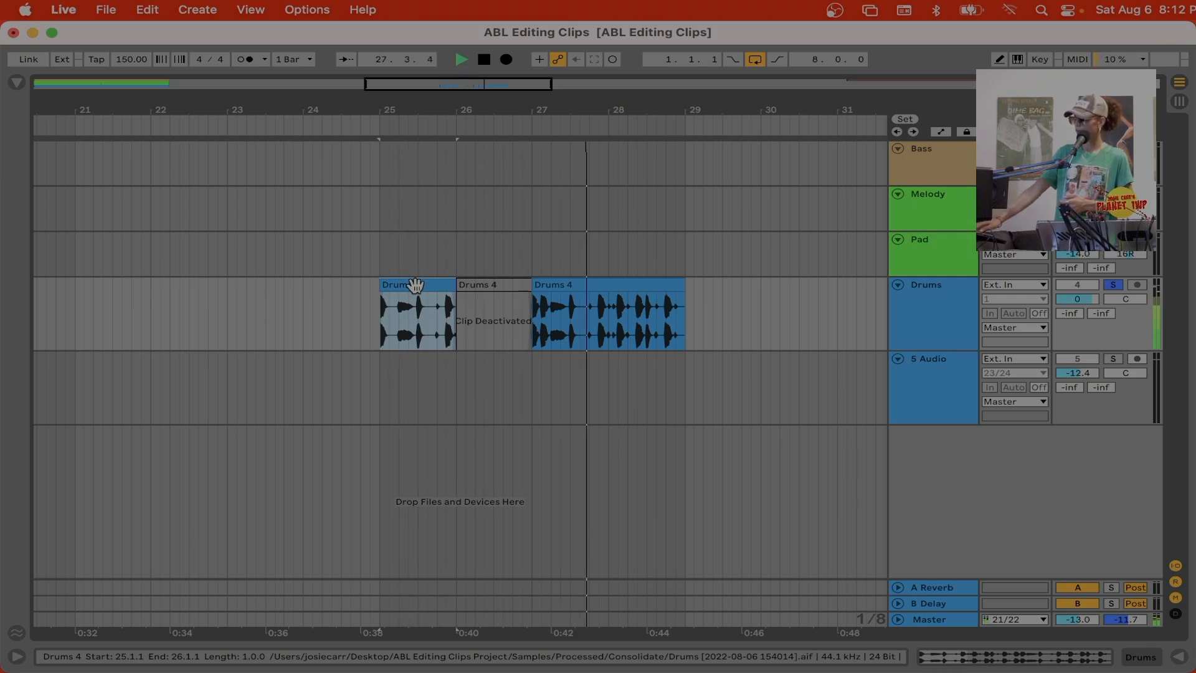
key(space)
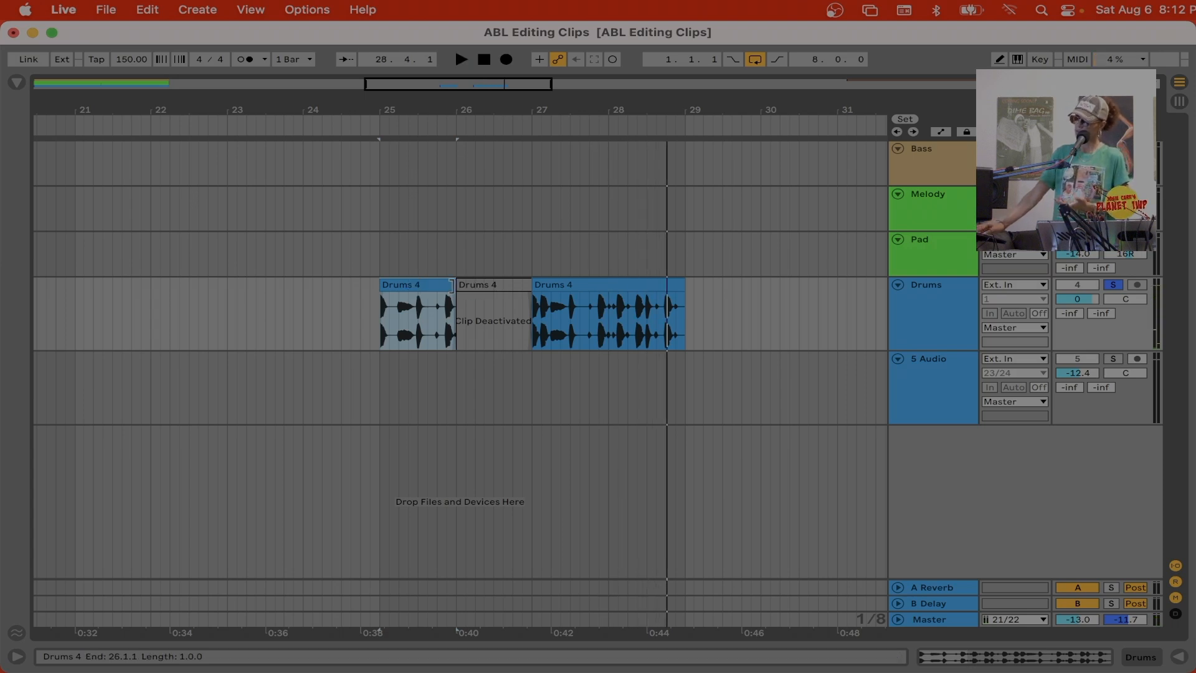
Extend the end of the first Drums 4 piece to 26.1.3 over the deactivated section and play it from bar 25.
mouse_move(452, 284)
mouse_down()
mouse_move(467, 283)
mouse_move(449, 291)
mouse_up()
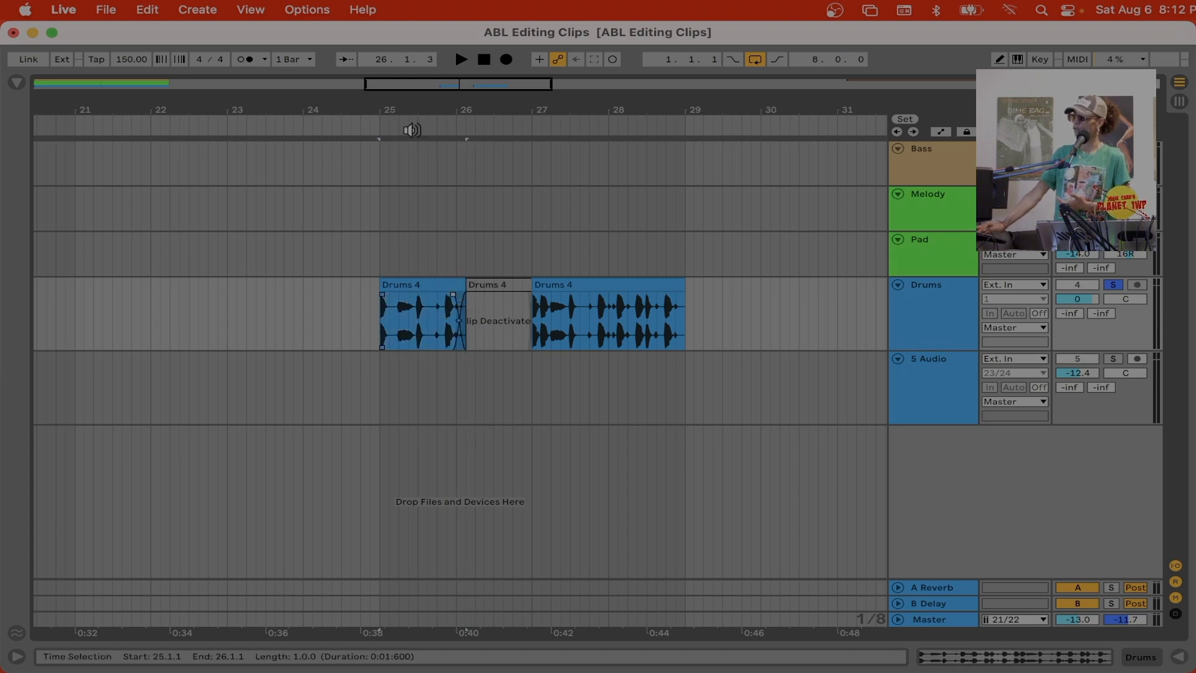
click(376, 127)
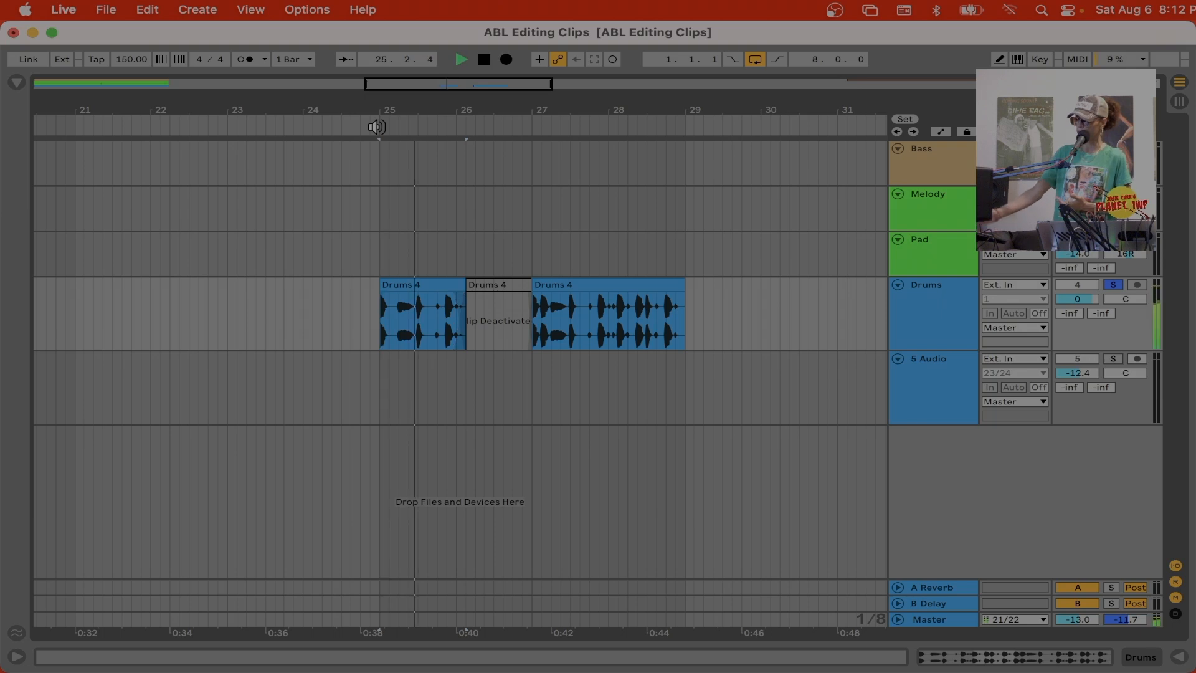
key(space)
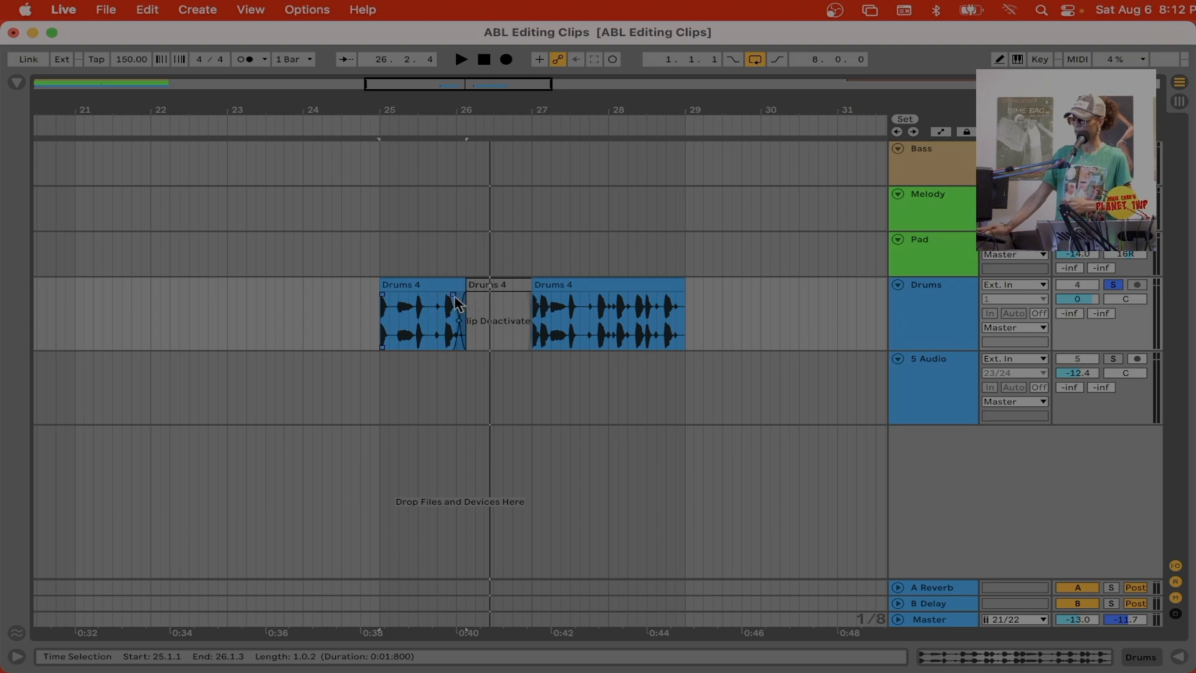
Undo the clip extension and the deactivation so that Drums 4 is one clip again.
key(super+z)
key(super+z)
key(super+z)
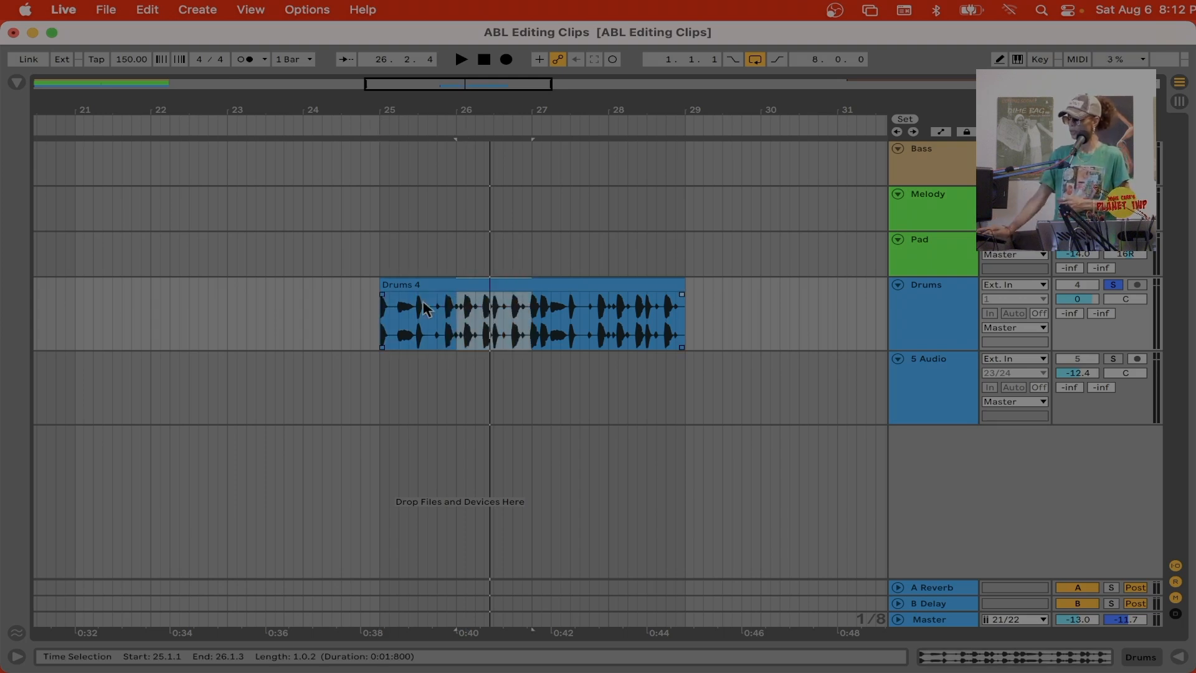
Select the whole Drums 4 clip, zoom to it in width and height and back, and adjust the timeline zoom around bar 25.
click(409, 311)
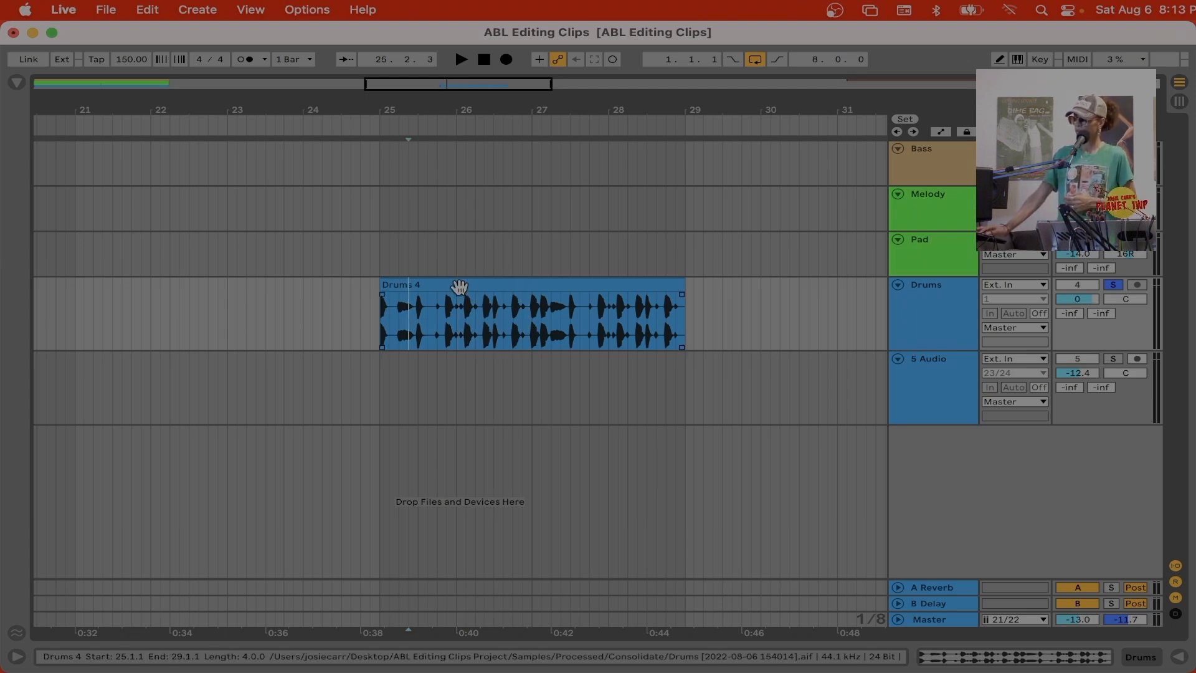
click(458, 285)
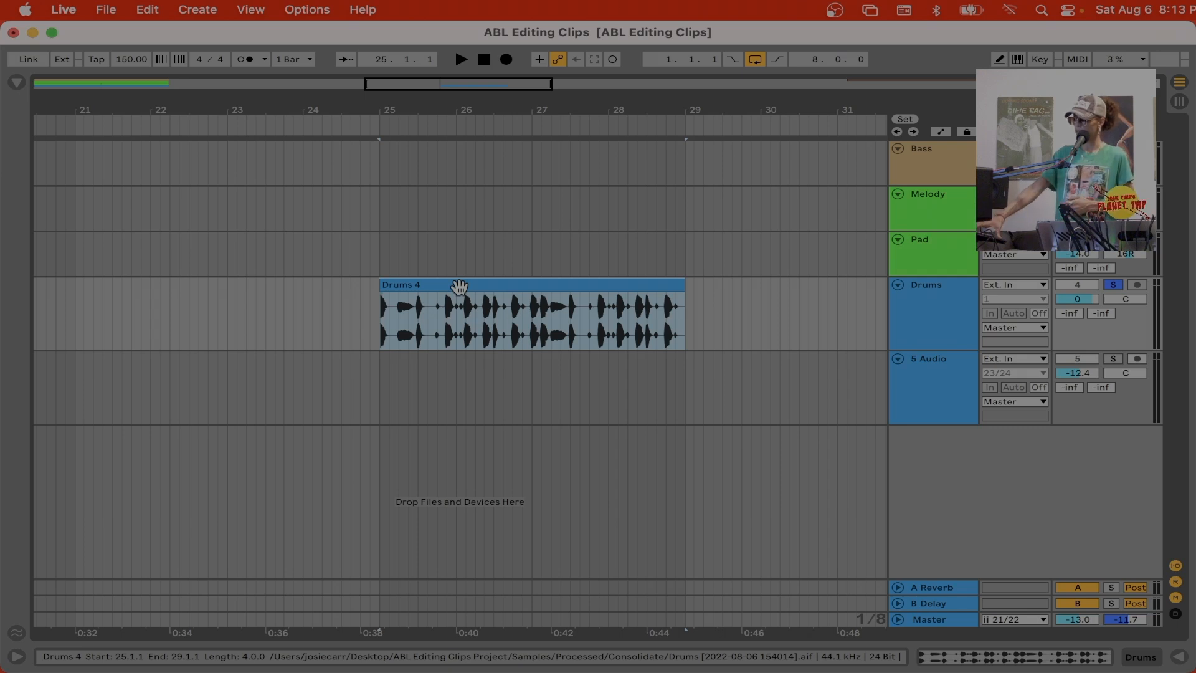
key(z)
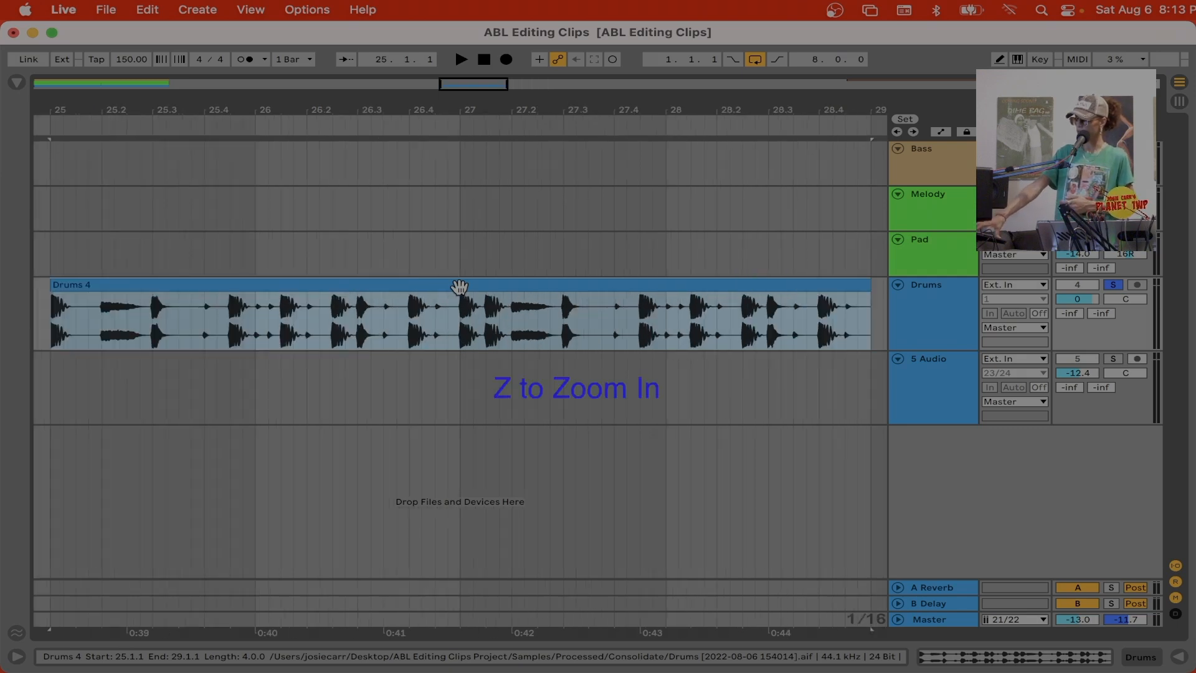
key(z)
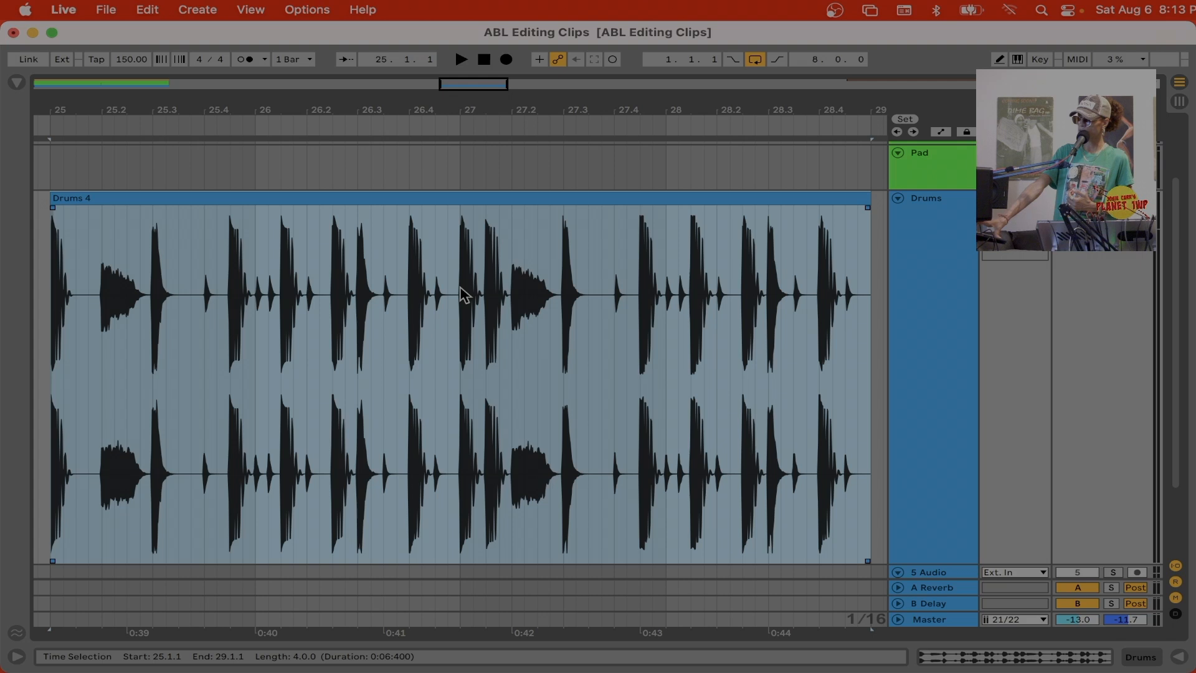
key(x)
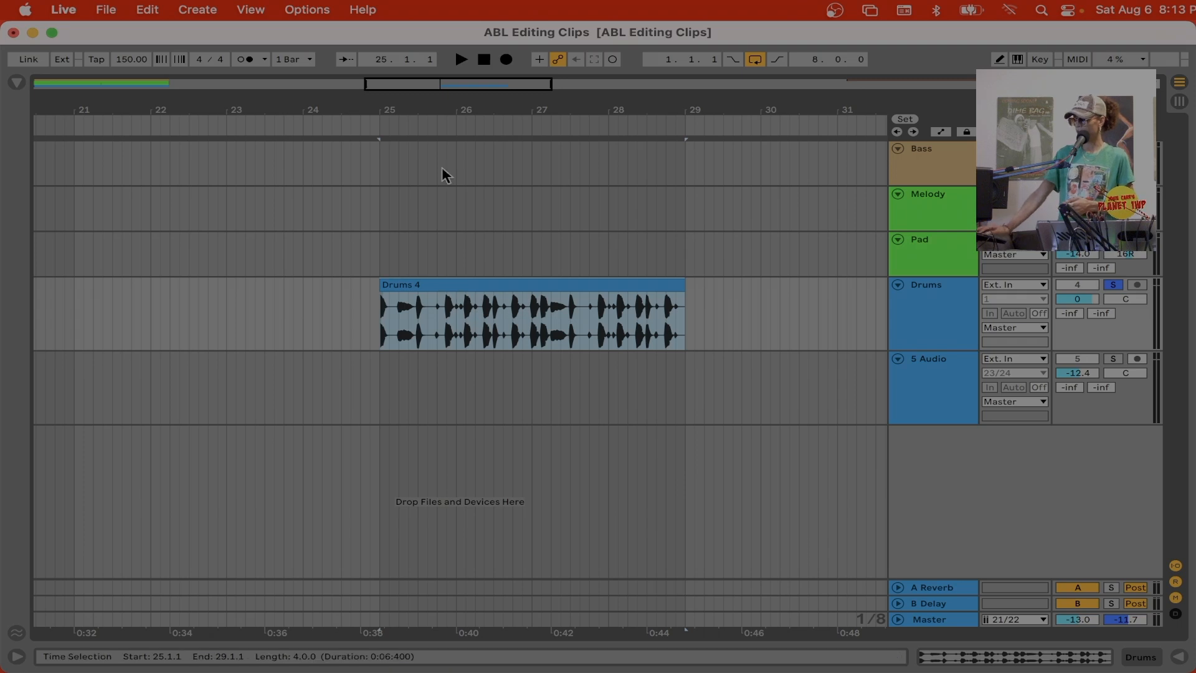
mouse_move(377, 113)
mouse_down()
mouse_move(383, 162)
mouse_move(384, 89)
mouse_move(384, 186)
mouse_move(382, 78)
mouse_move(358, 103)
mouse_move(358, 154)
mouse_move(360, 107)
mouse_up()
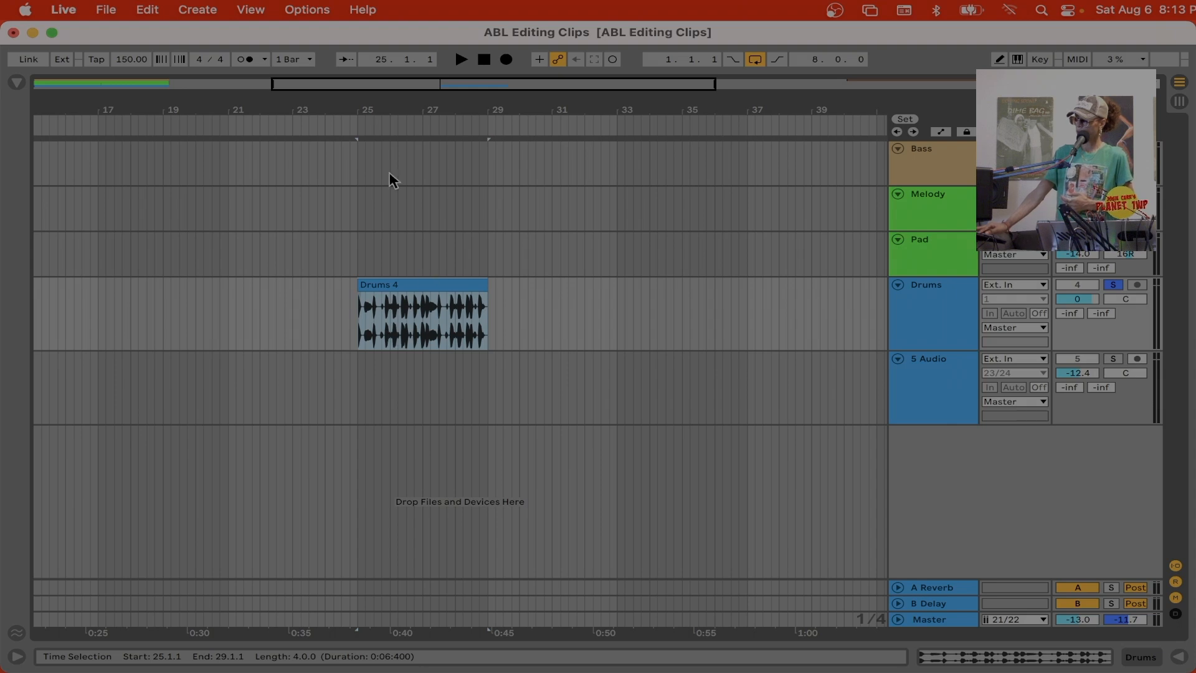
mouse_move(365, 106)
mouse_down()
mouse_move(365, 133)
mouse_move(364, 119)
mouse_up()
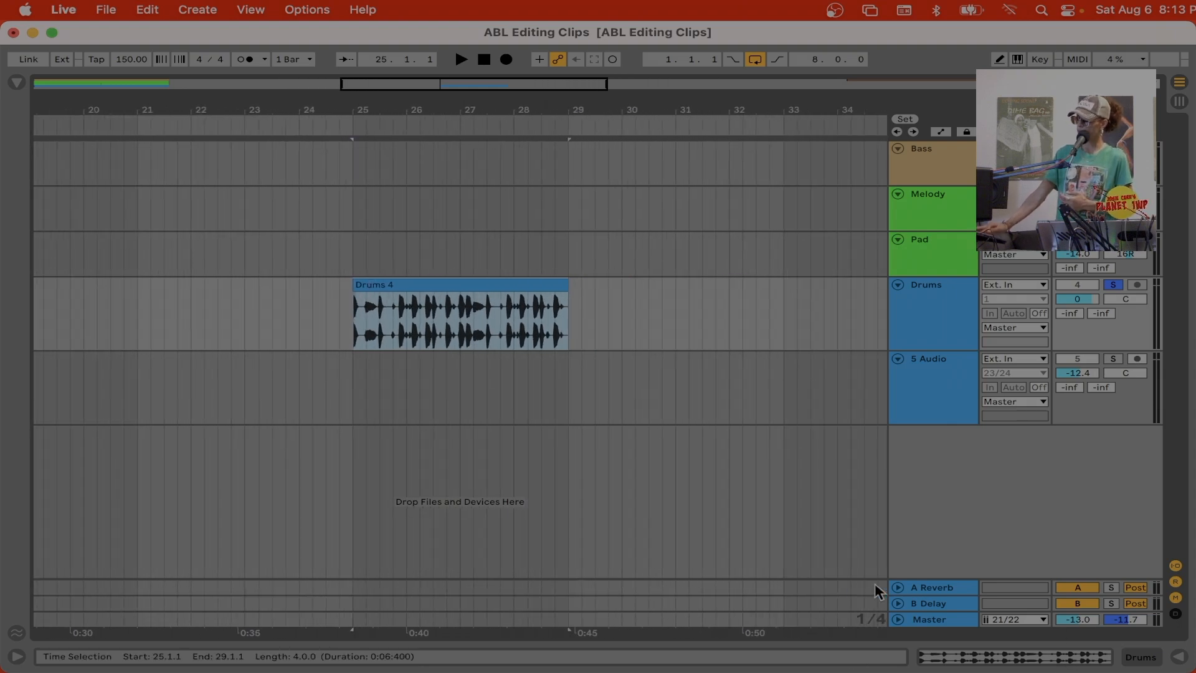
Move the Drums 4 clip one beat forward to 25.2.1 and return it to 25.1.1, snapping to the 1/4 grid.
drag(877, 587, 715, 470)
click(434, 411)
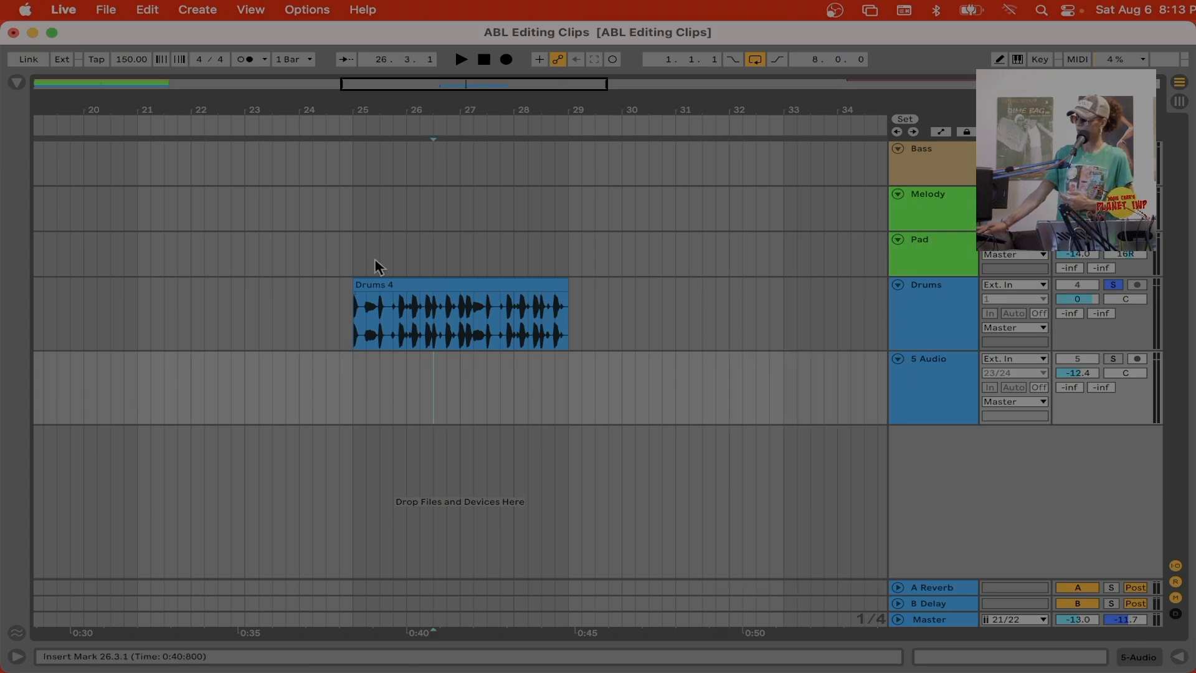
mouse_move(372, 283)
mouse_down()
mouse_move(454, 299)
mouse_move(383, 279)
mouse_up()
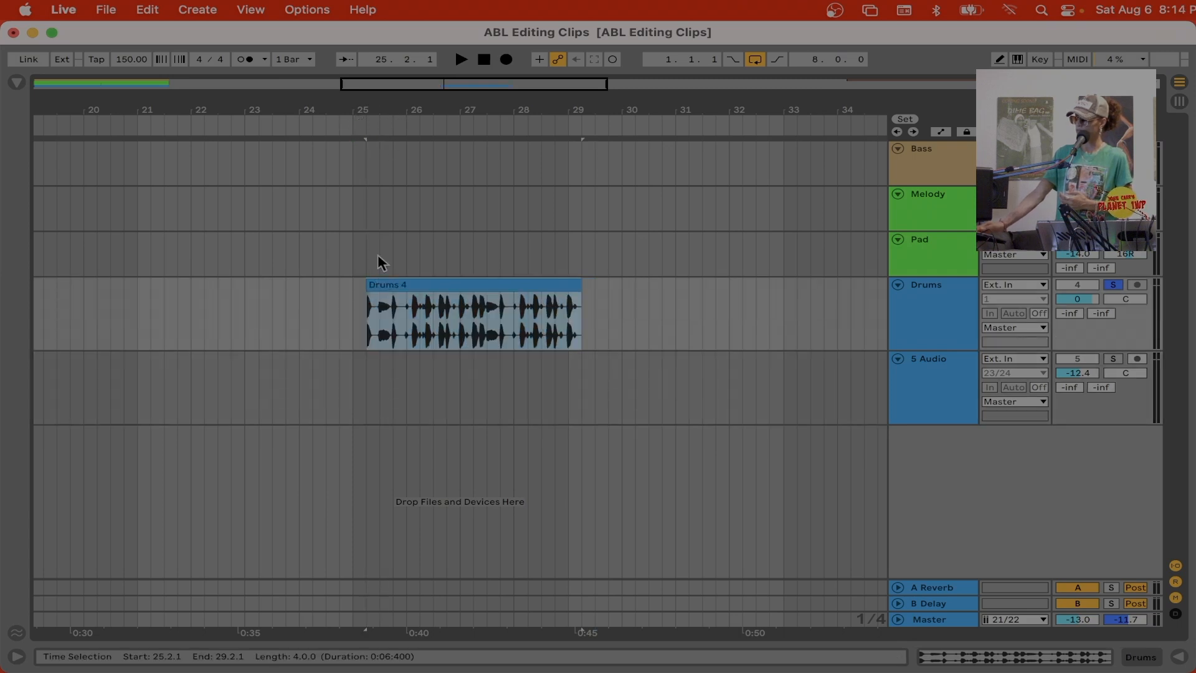
mouse_move(389, 285)
mouse_down()
mouse_move(367, 289)
mouse_move(380, 289)
mouse_up()
drag(386, 291, 386, 291)
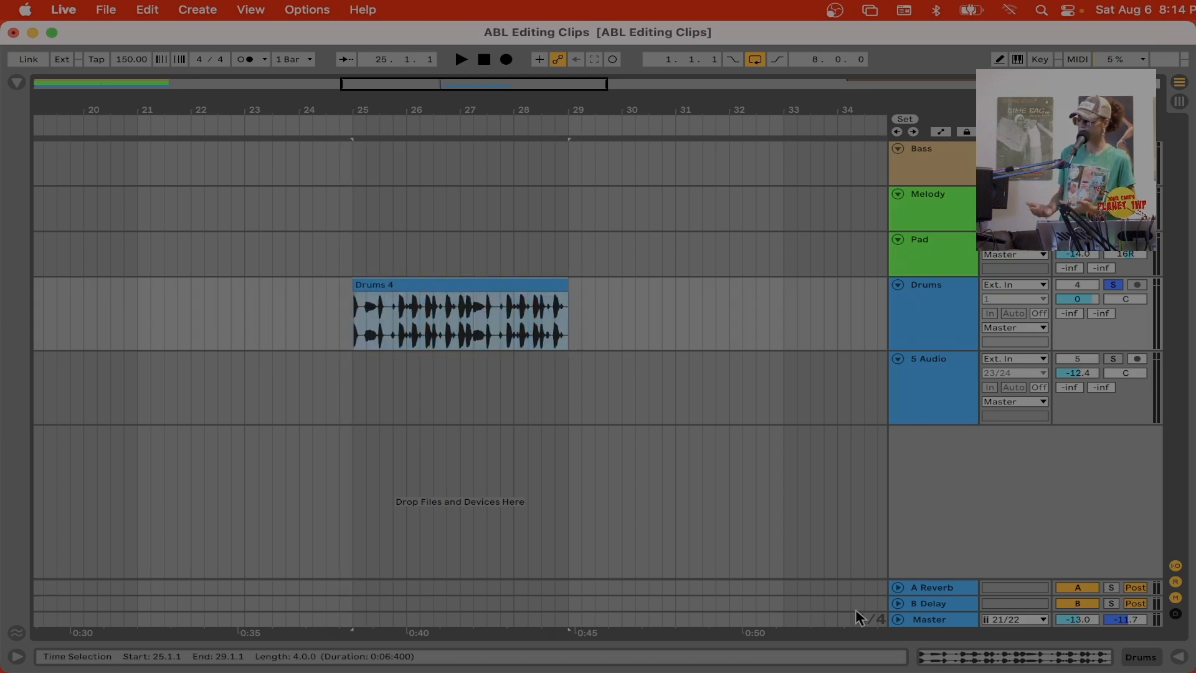
Widen the timeline grid step by step to 4/1.
right_click(714, 385)
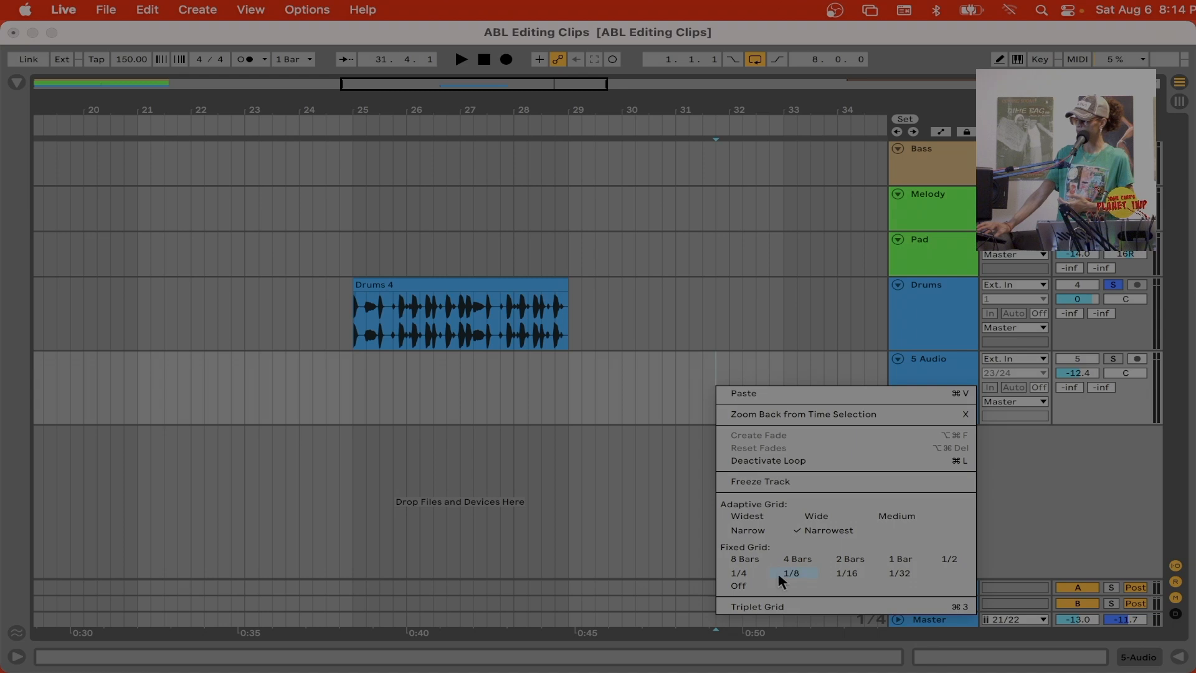
click(637, 496)
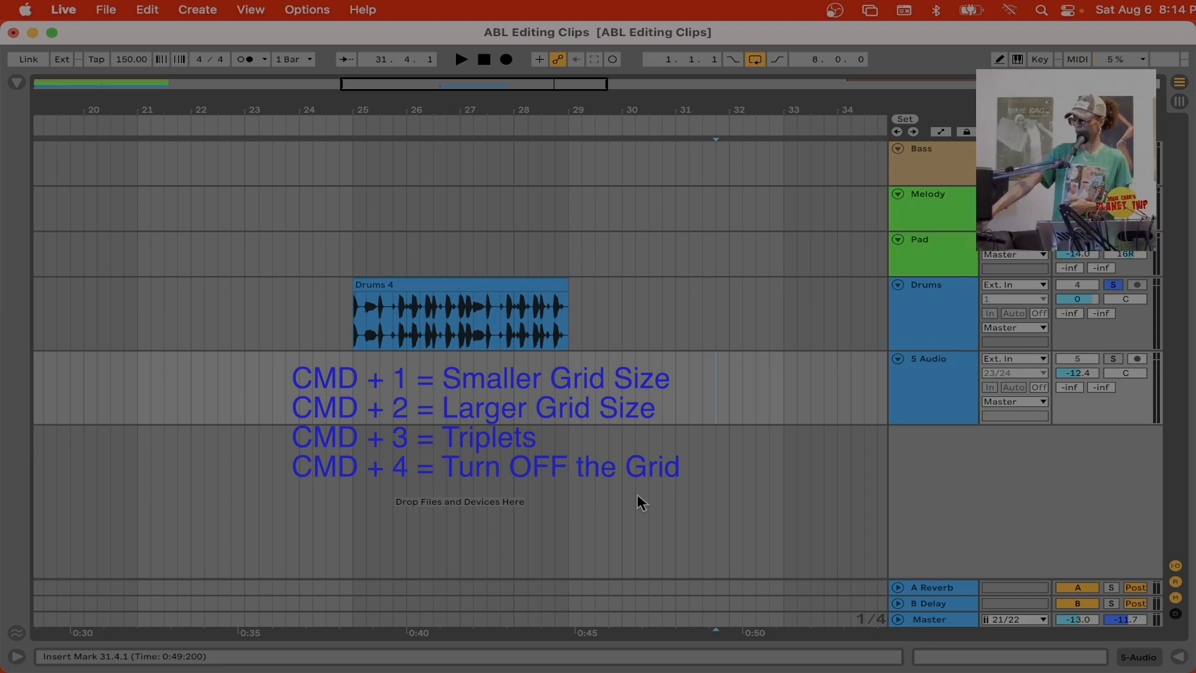
key(super+2)
key(super+2)
key(super+2)
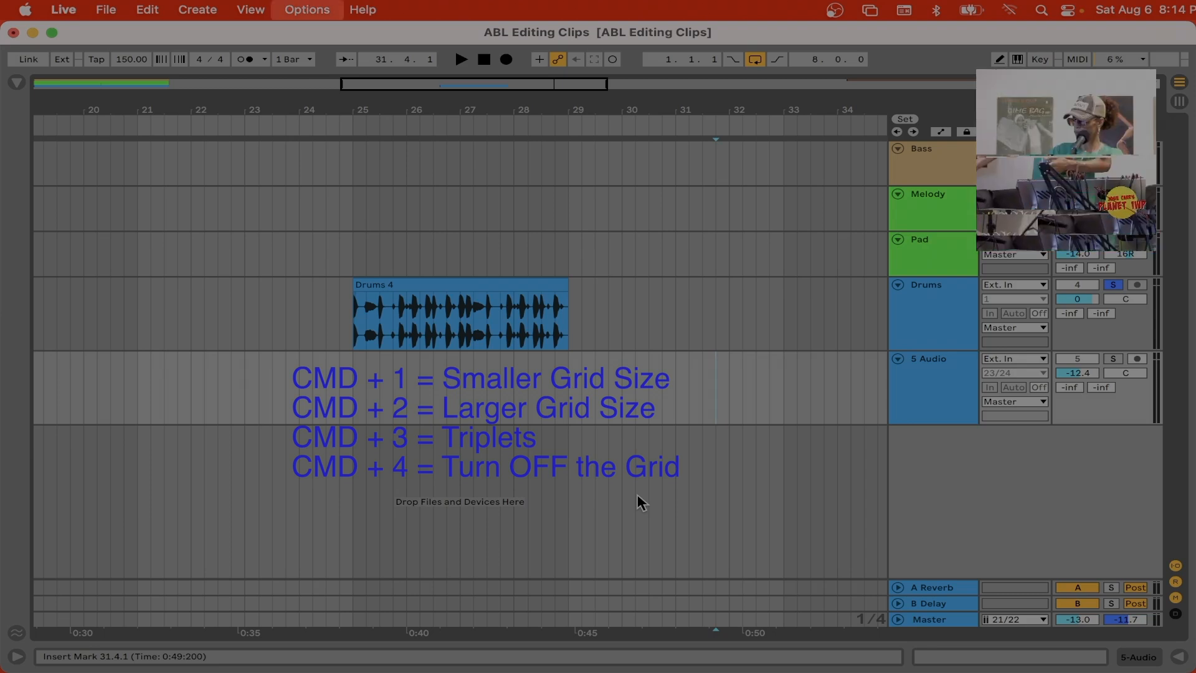
key(super+2)
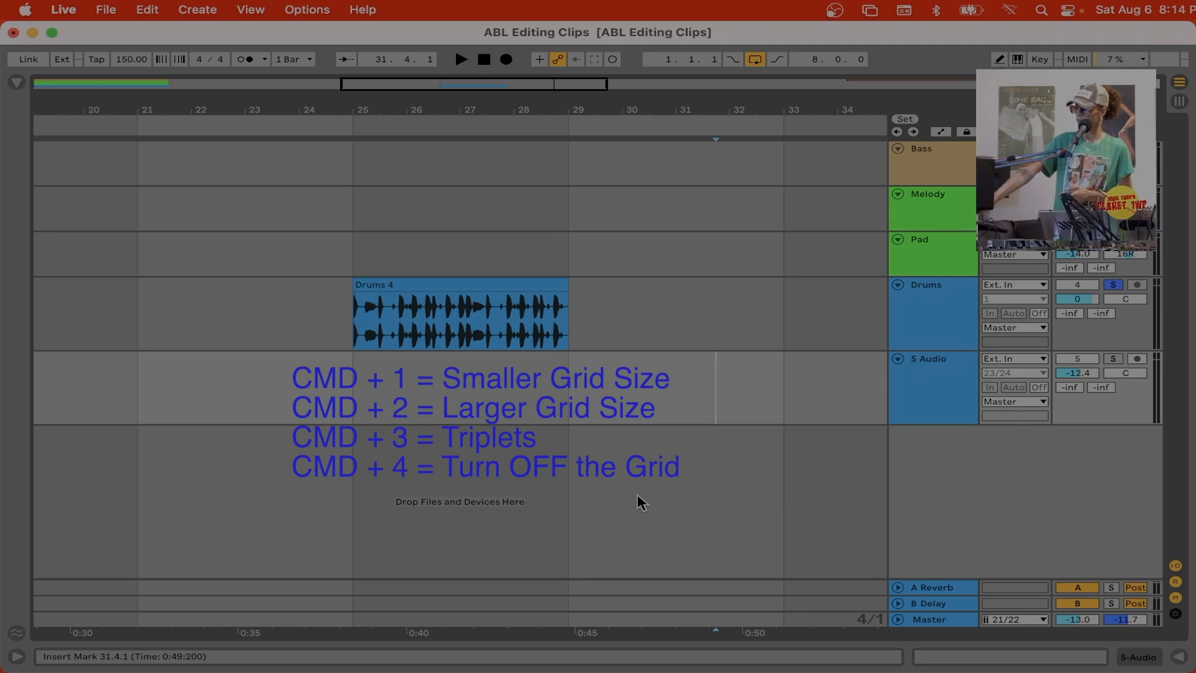
Narrow the timeline grid step by step through 1/1 and 1/2 to 1/4.
key(super+1)
key(super+1)
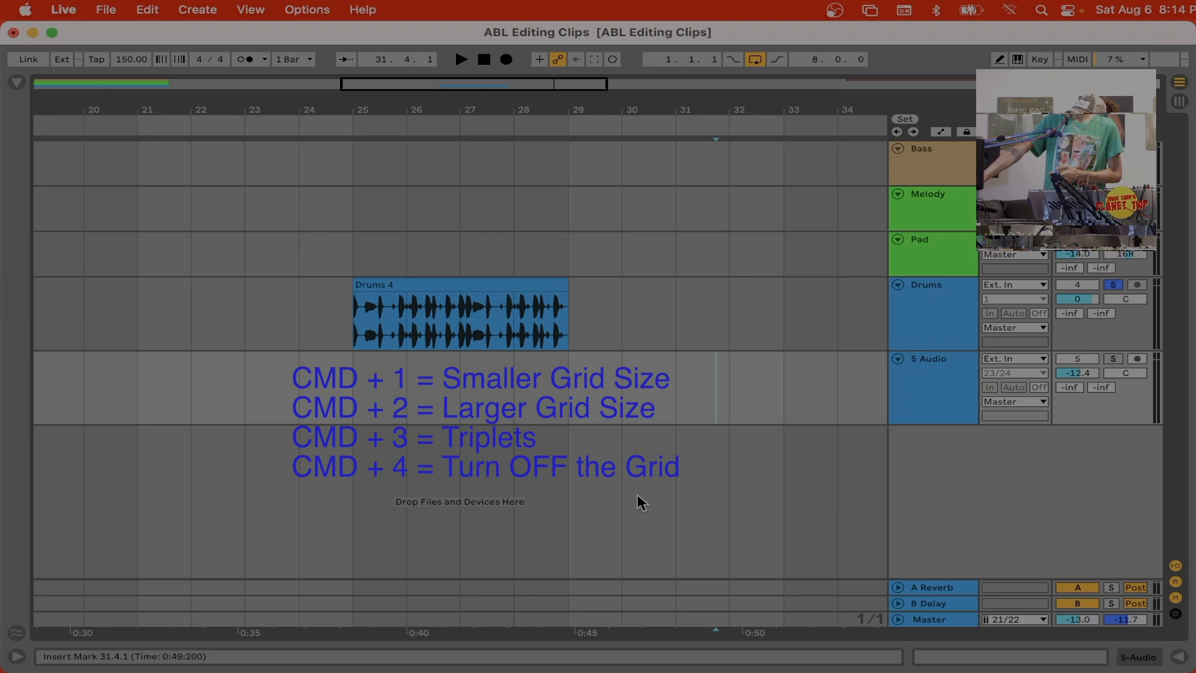
key(super+1)
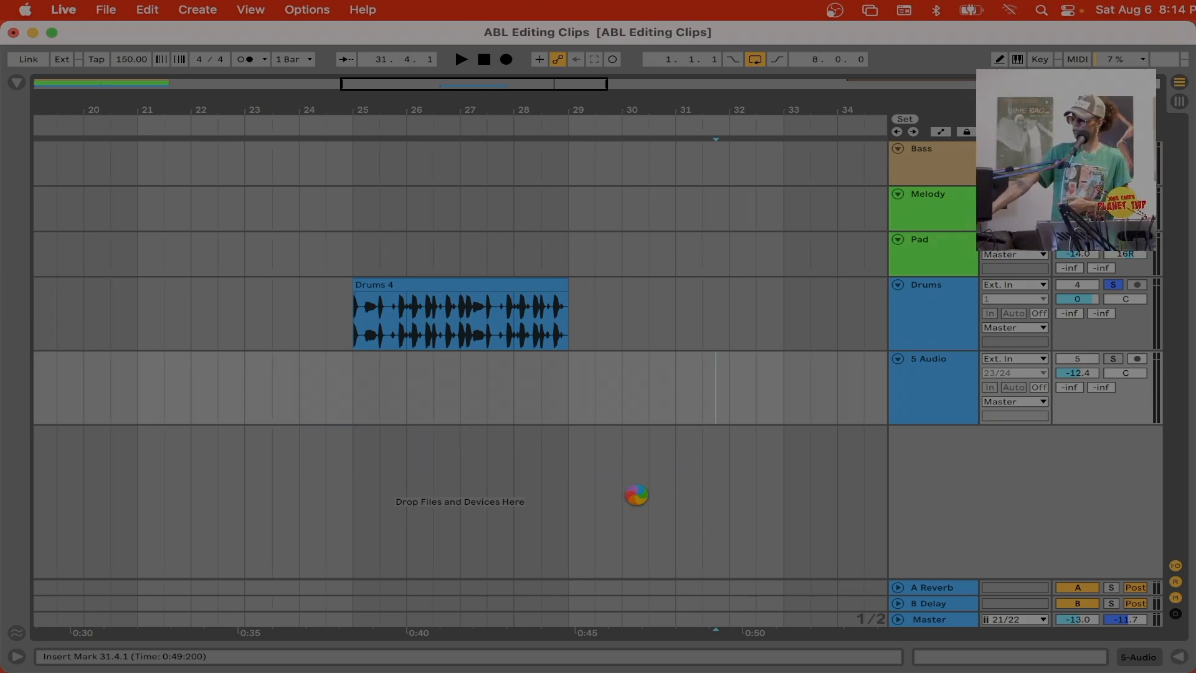
key(super+1)
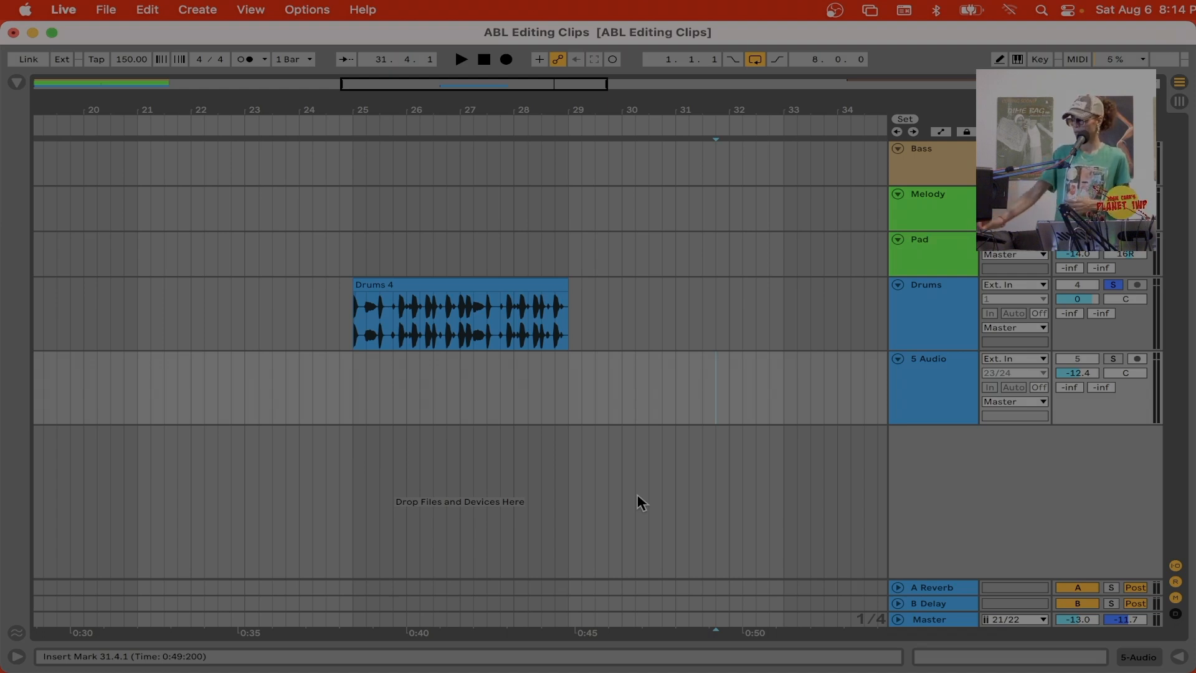
With the triplet grid on and snapping off, move the Drums 4 clip freely to about bar 20 and undo the move.
key(super+3)
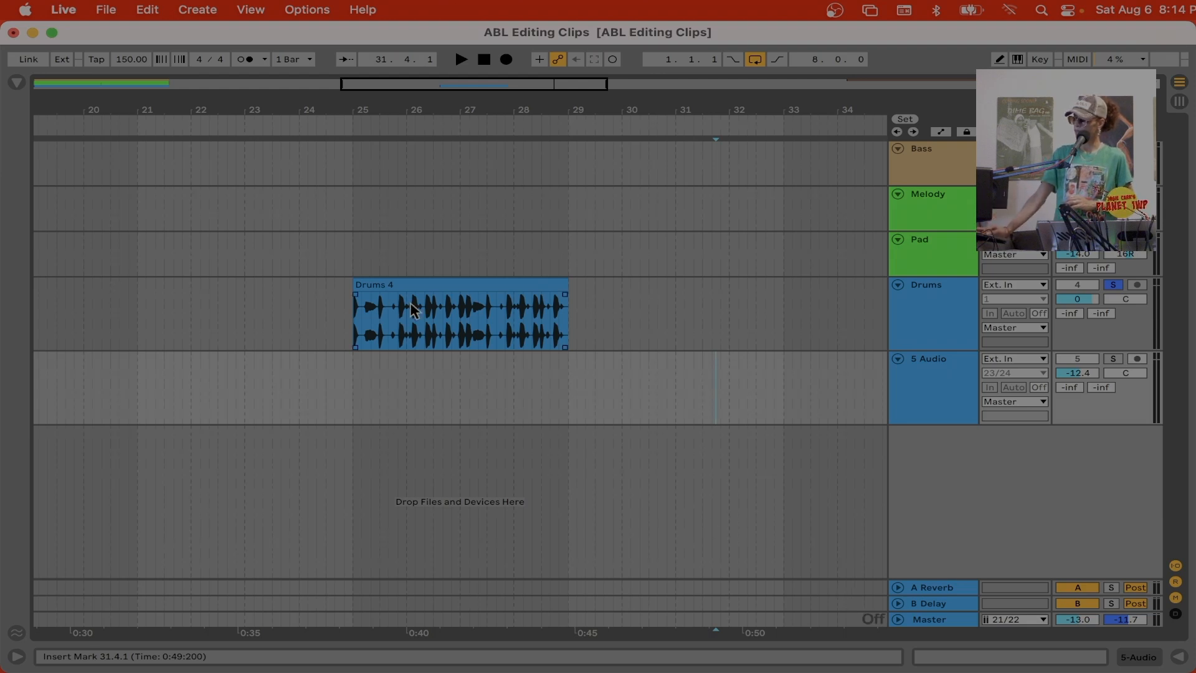
drag(388, 289, 122, 287)
key(super+z)
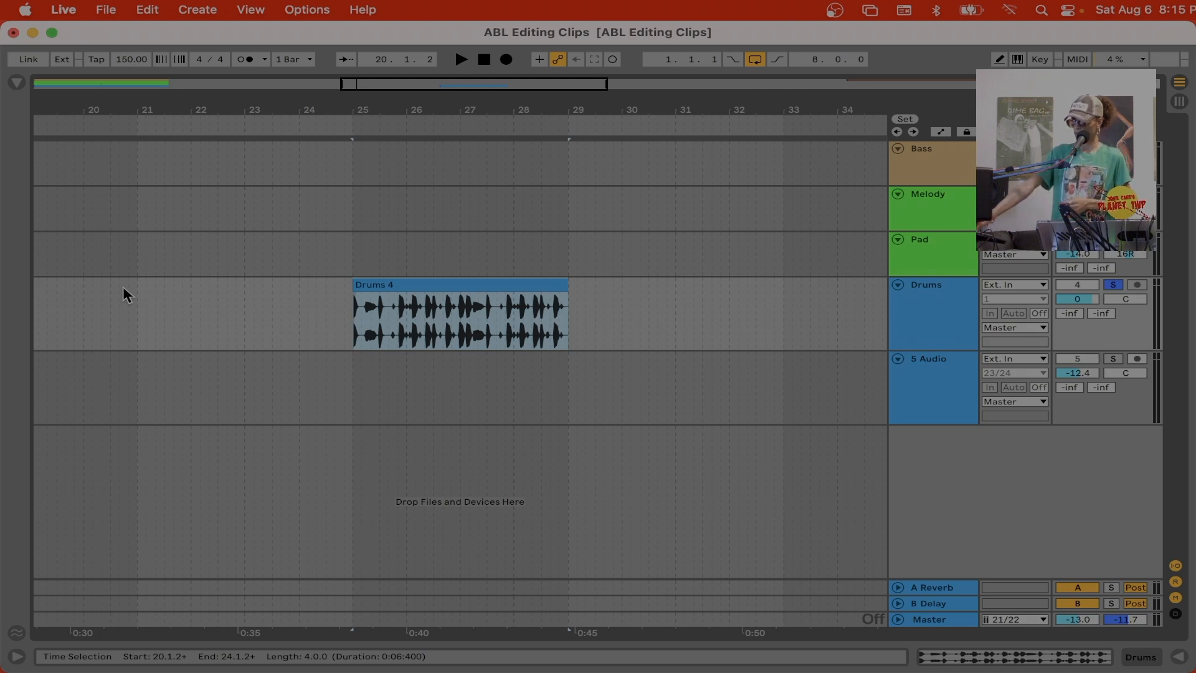
Turn the grid back on without triplets and set the adaptive grid to Narrow.
key(super+4)
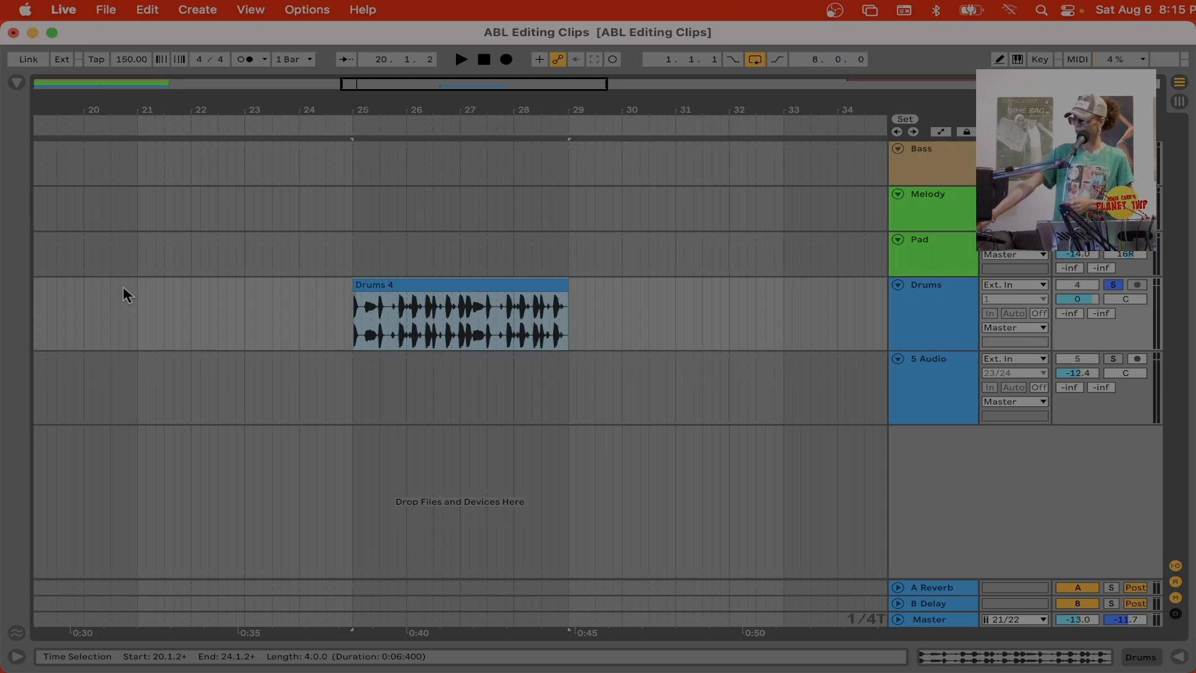
key(super+3)
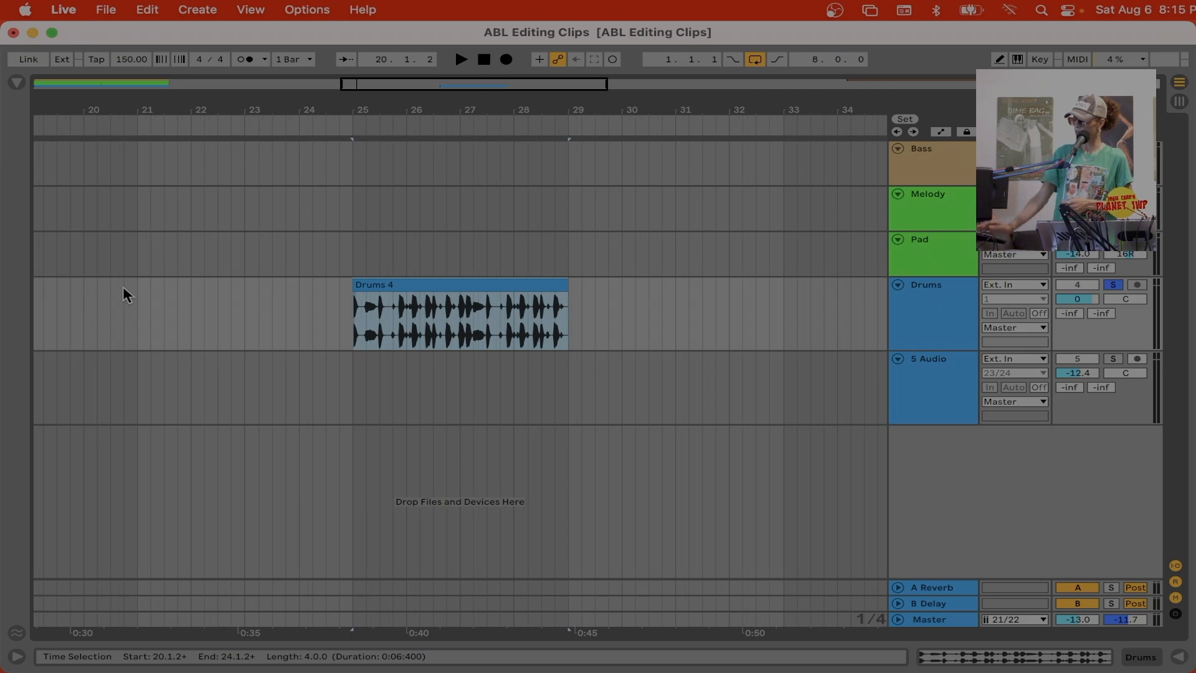
right_click(696, 488)
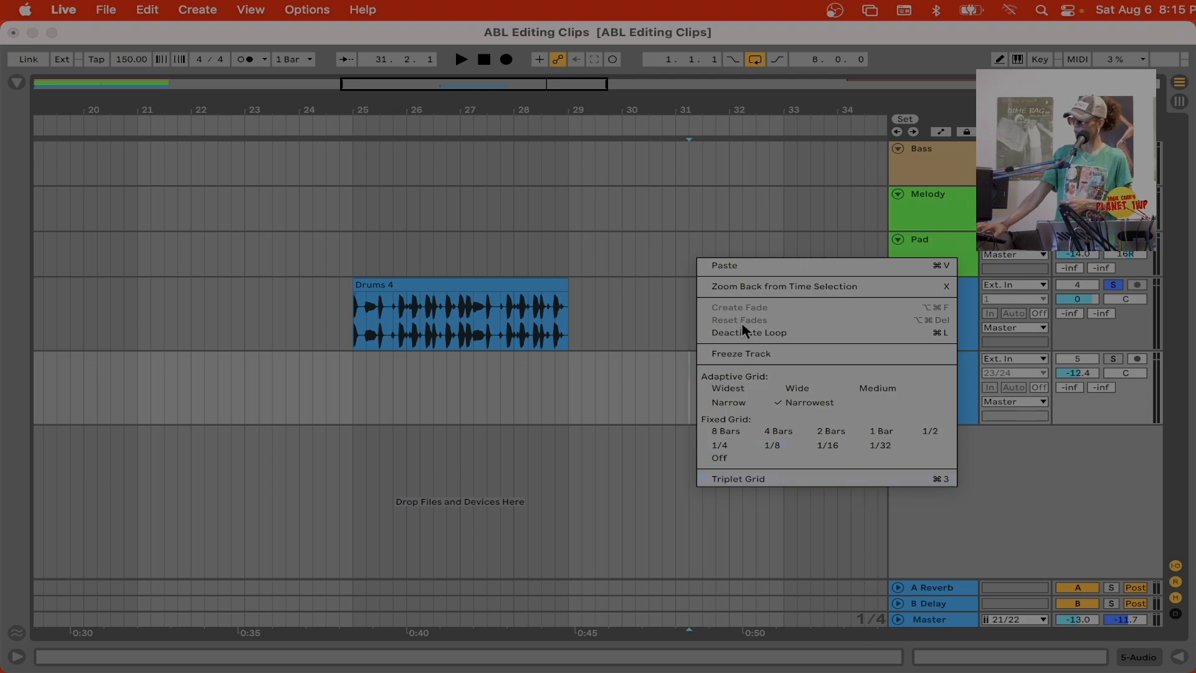
click(739, 405)
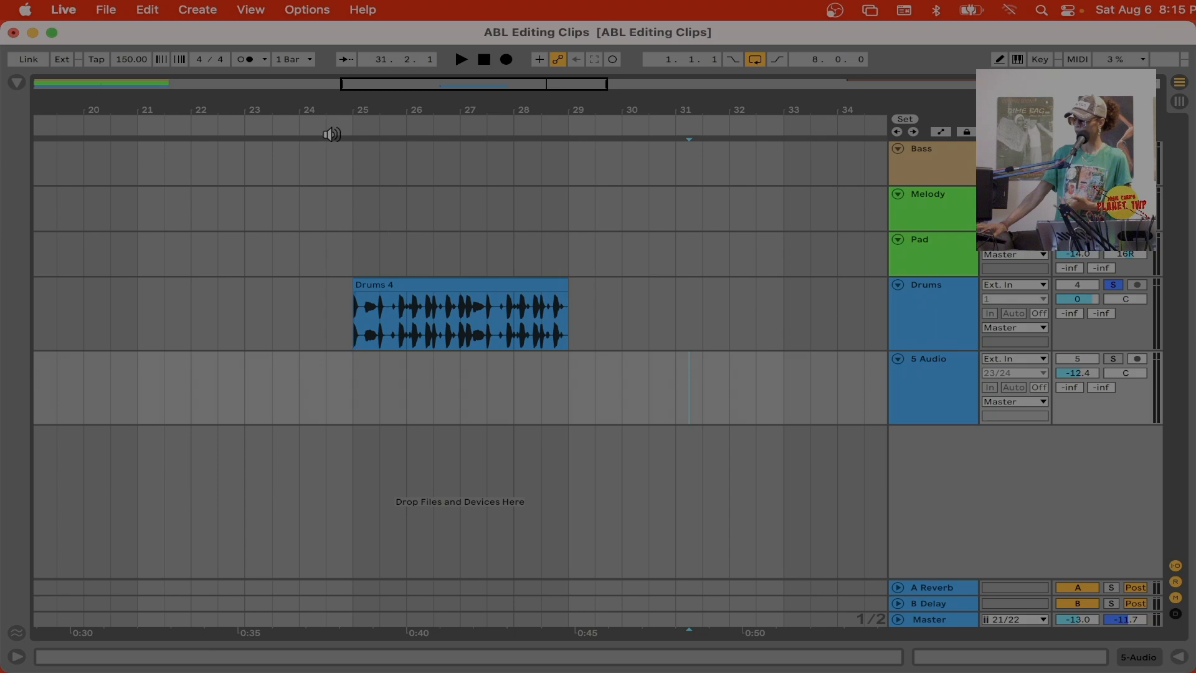
Select only the 26.1.1 to 26.3.1 section inside Drums 4, and reselect the whole clip by its title bar.
mouse_move(344, 105)
mouse_down()
mouse_move(344, 163)
mouse_move(345, 104)
mouse_up()
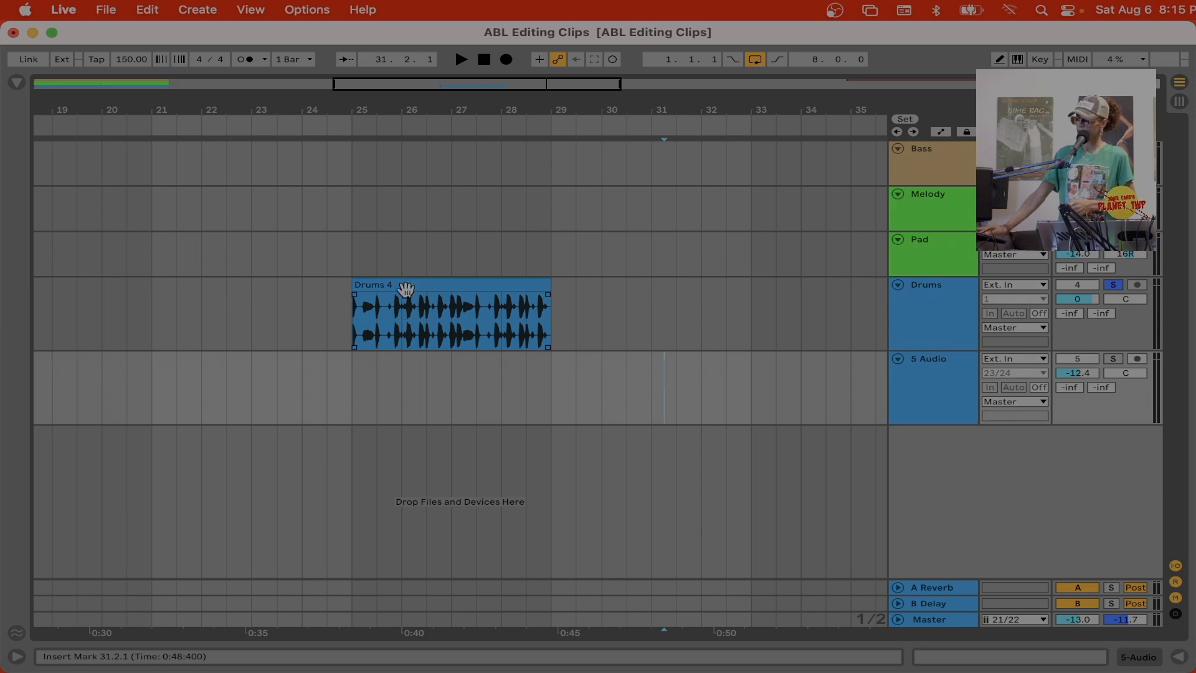
click(403, 287)
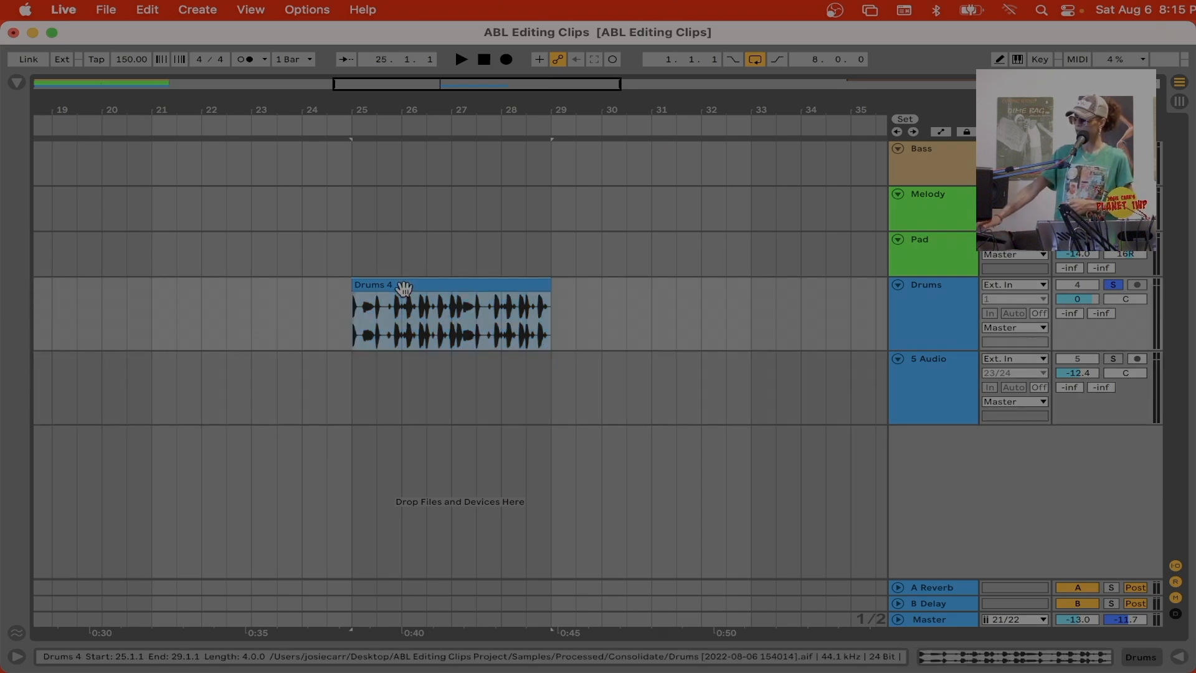
click(407, 323)
drag(406, 323, 430, 324)
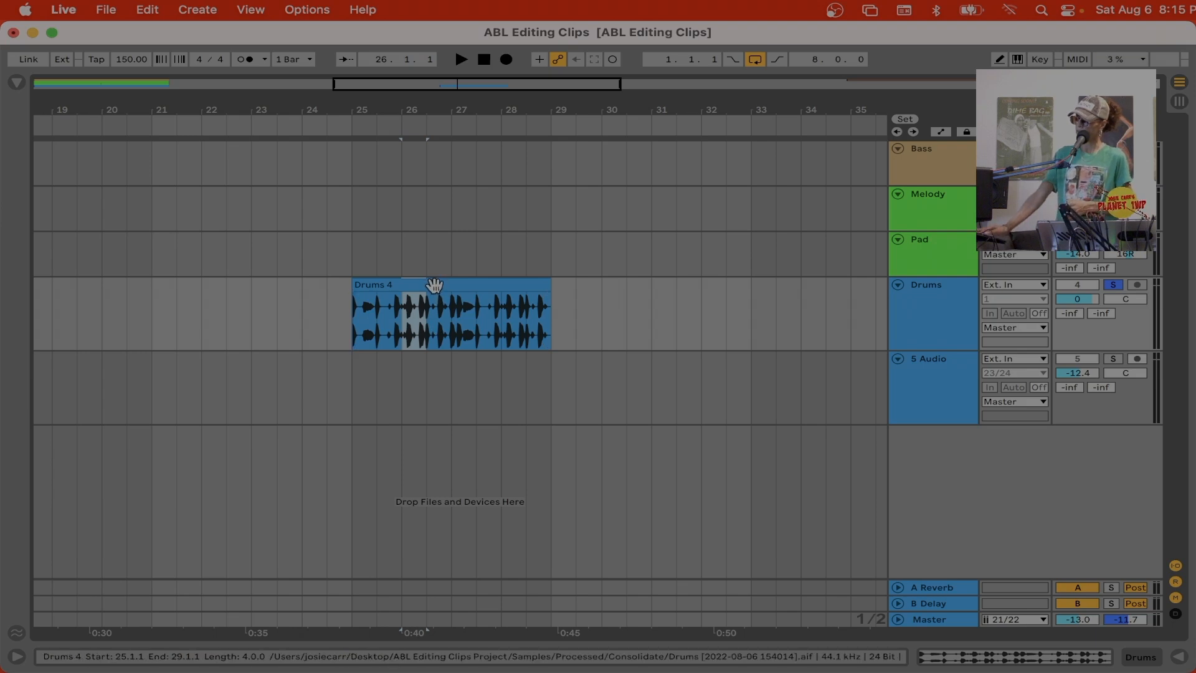
click(434, 284)
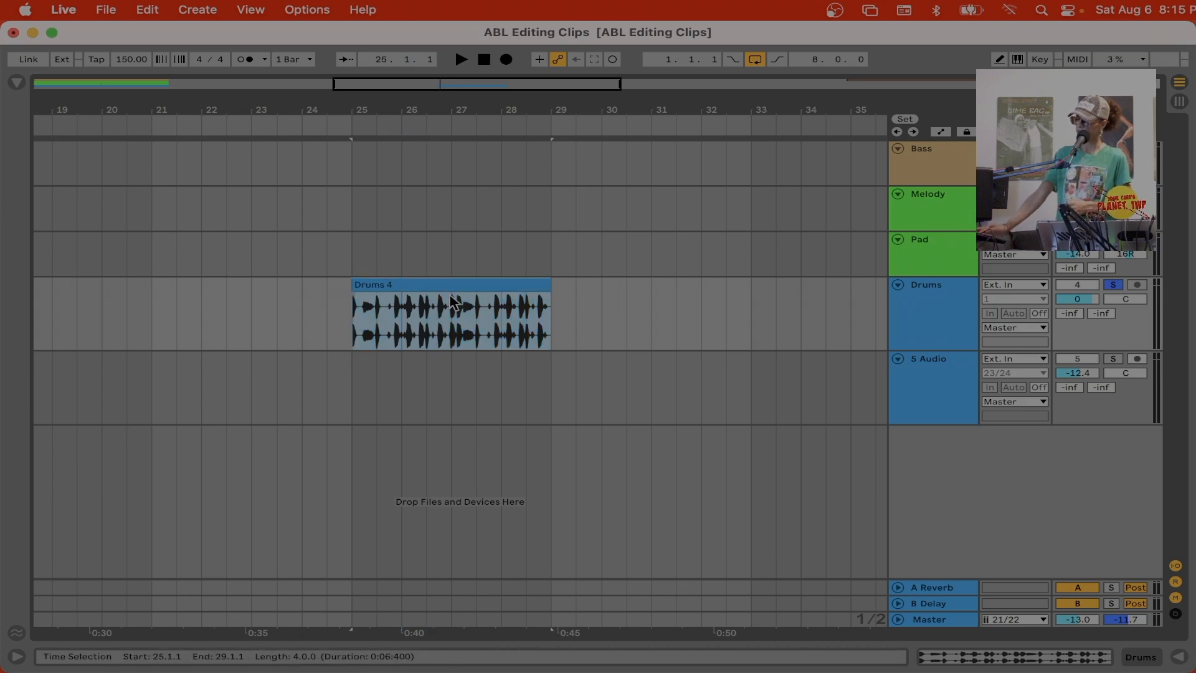
right_click(376, 319)
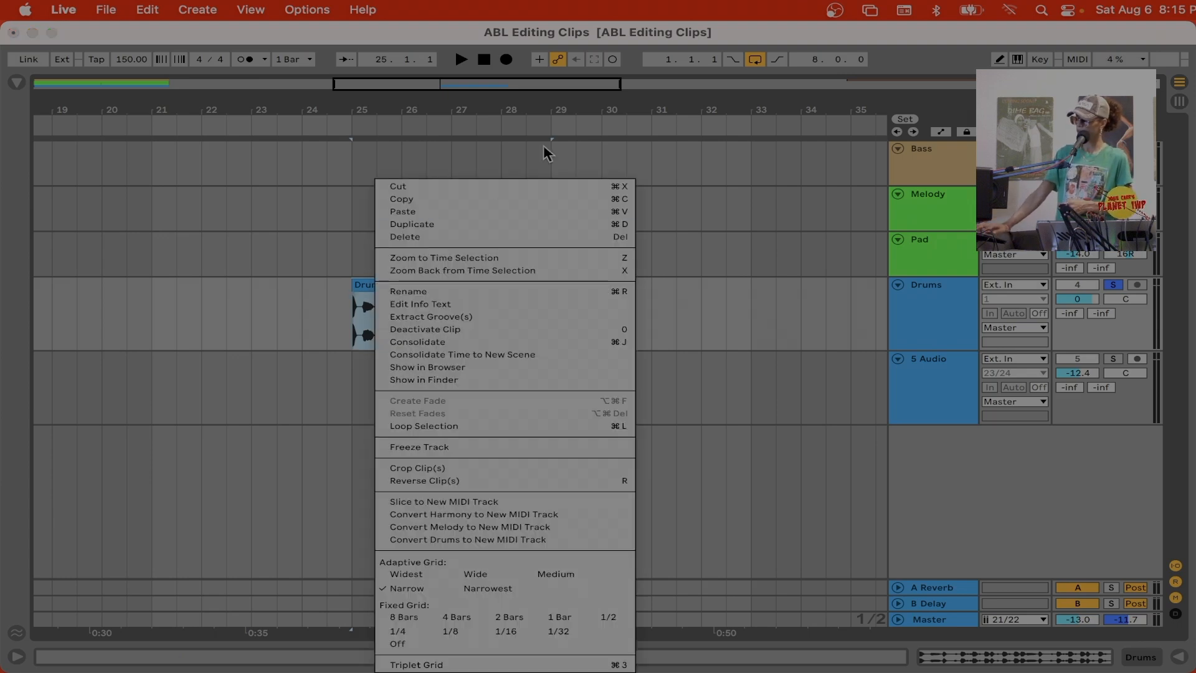
click(156, 7)
click(156, 8)
click(156, 8)
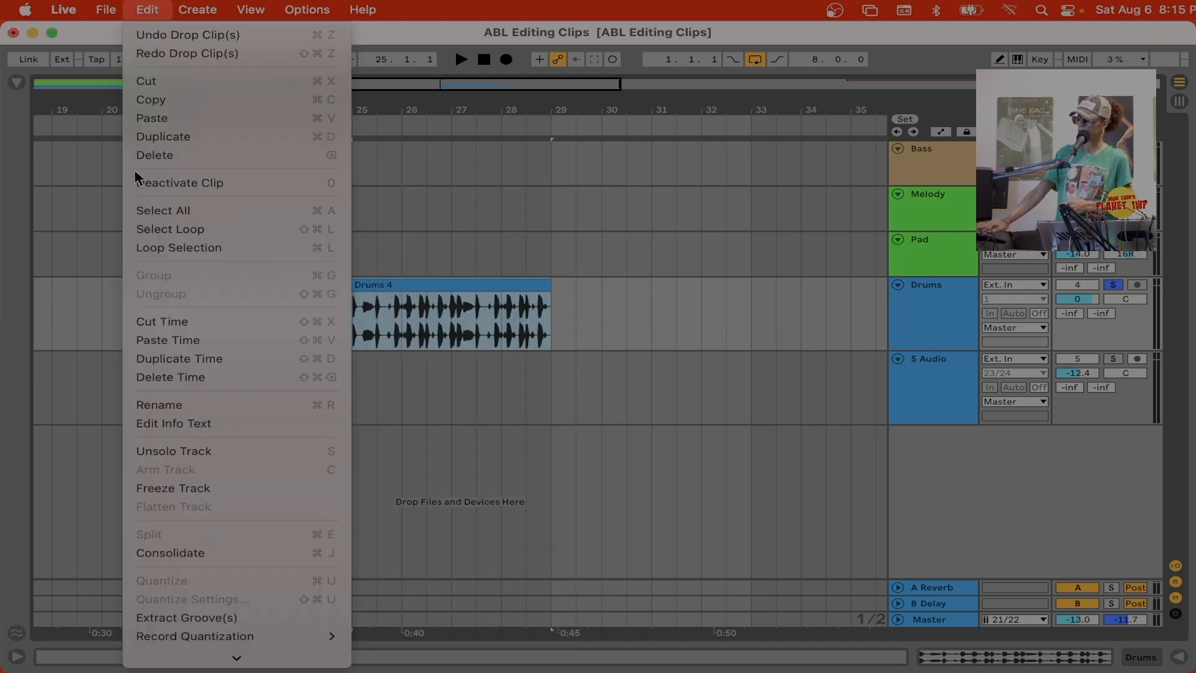
click(60, 361)
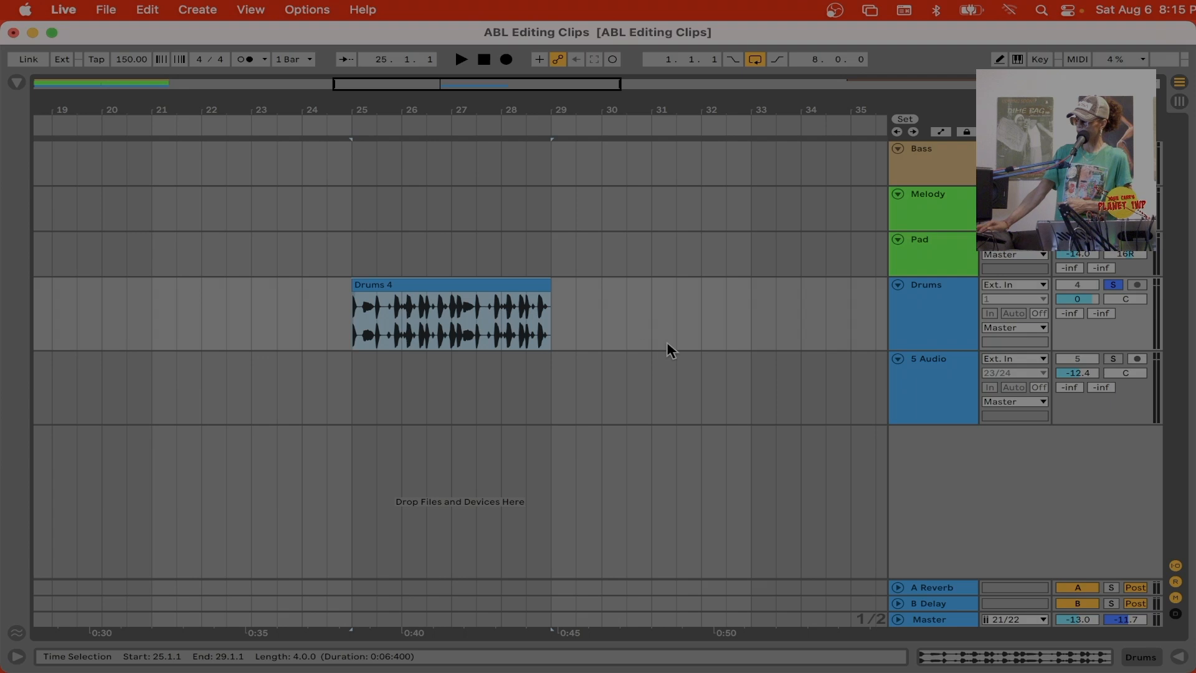
Copy the selected Drums 4 clip and paste it on the Drums track at 37.1.1.
drag(337, 105, 337, 67)
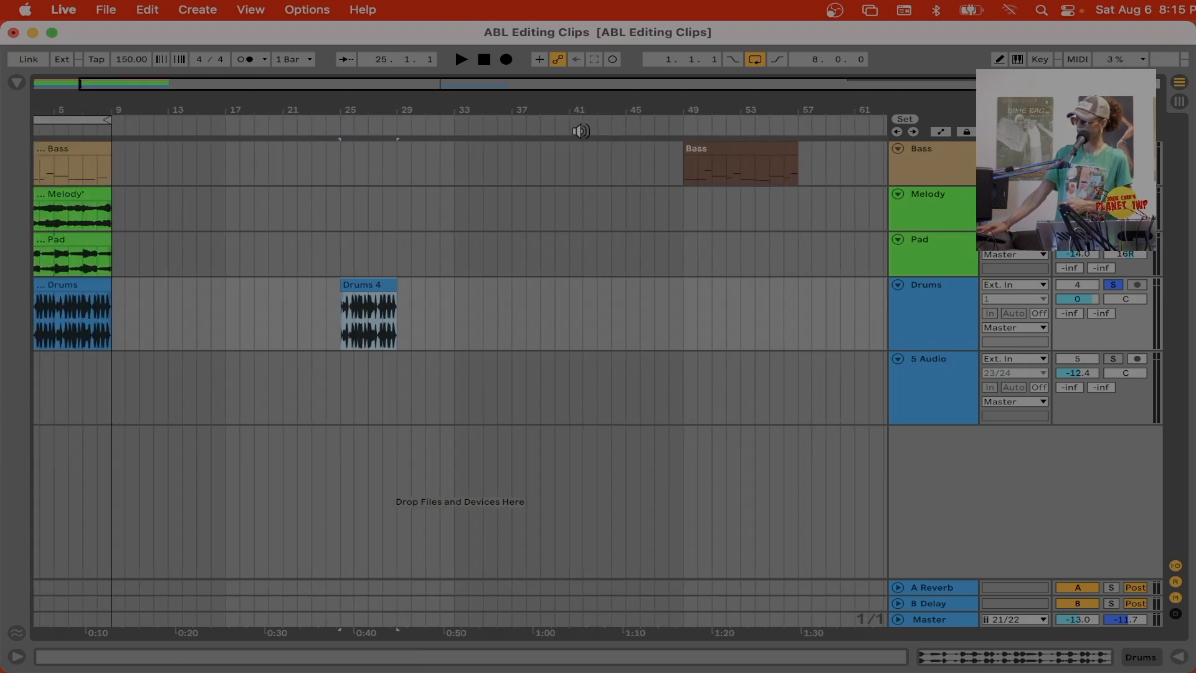
click(513, 317)
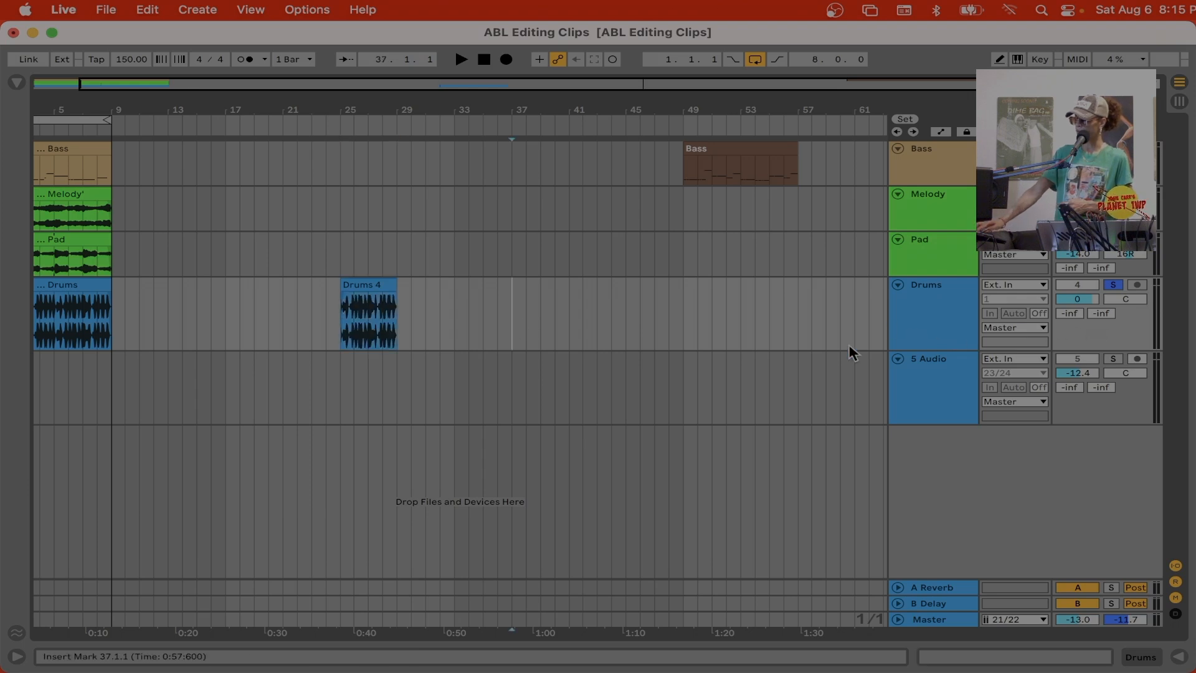
key(super+v)
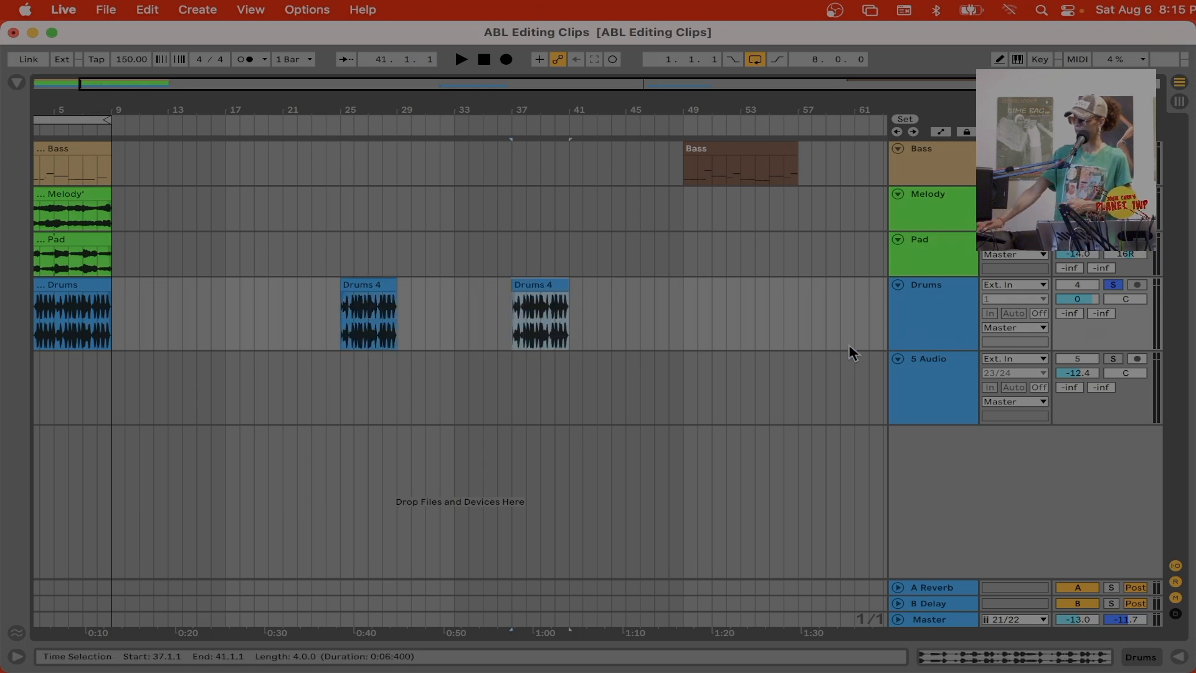
Paste another copy of Drums 4 on the Melody track at 37.1.1 and undo that paste.
click(505, 211)
key(super+v)
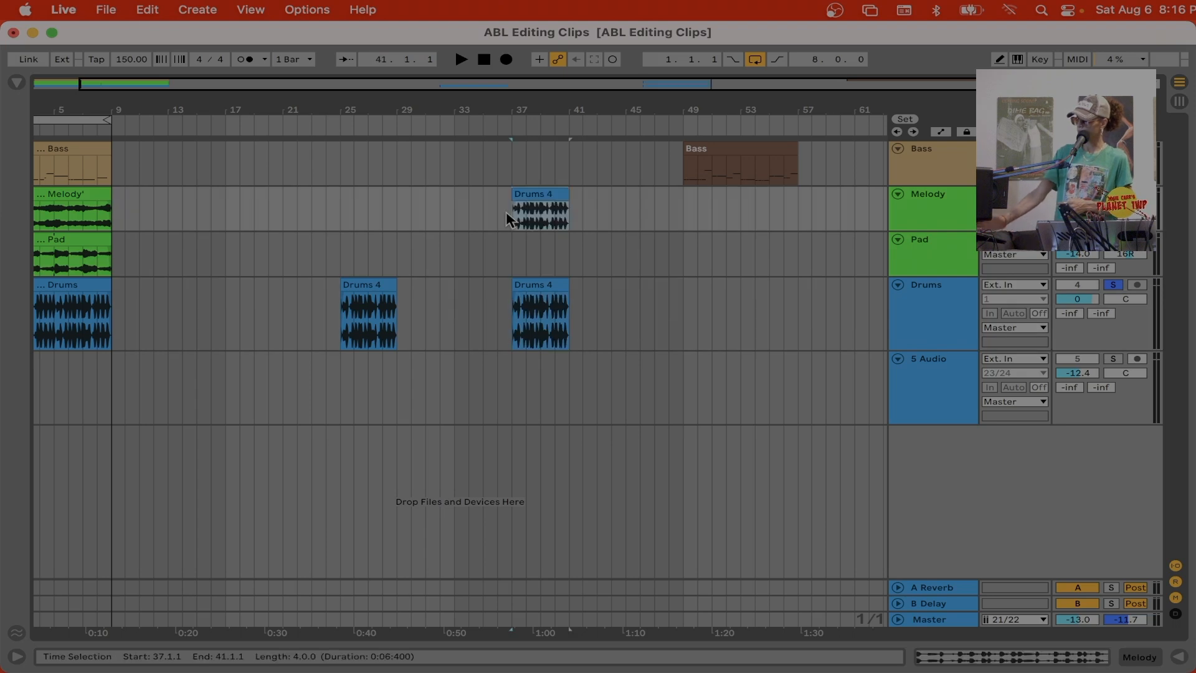
key(super+z)
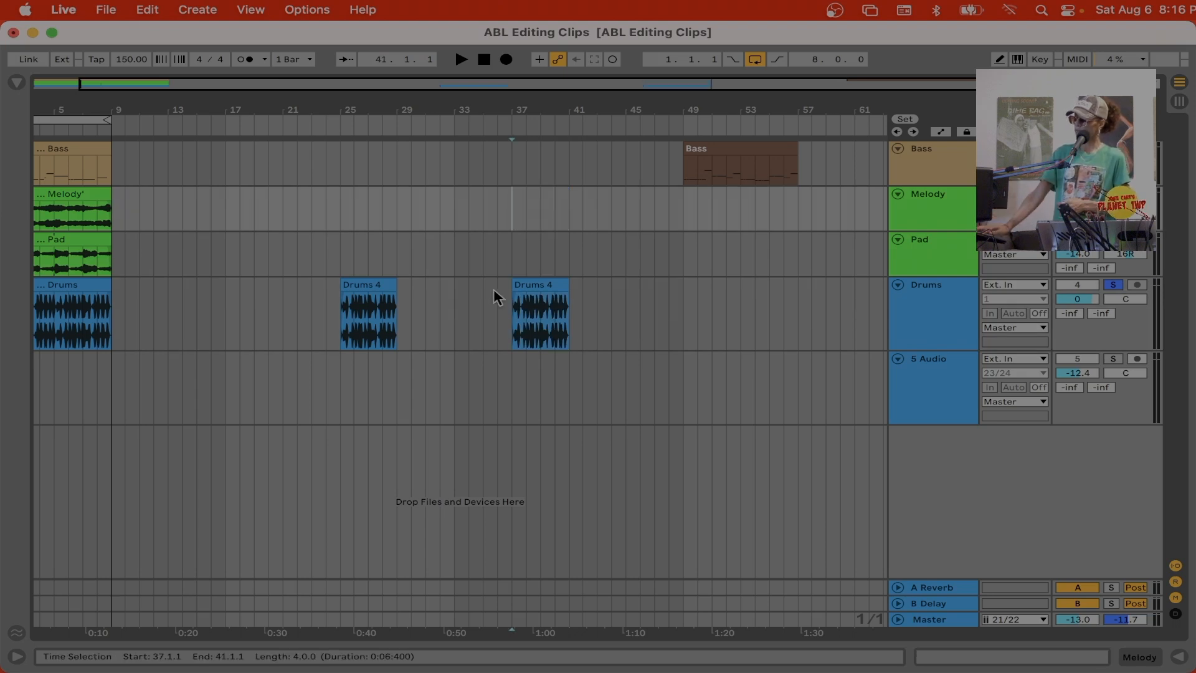
Delete the Drums 4 copy at 37.1.1 on the Drums track.
click(674, 309)
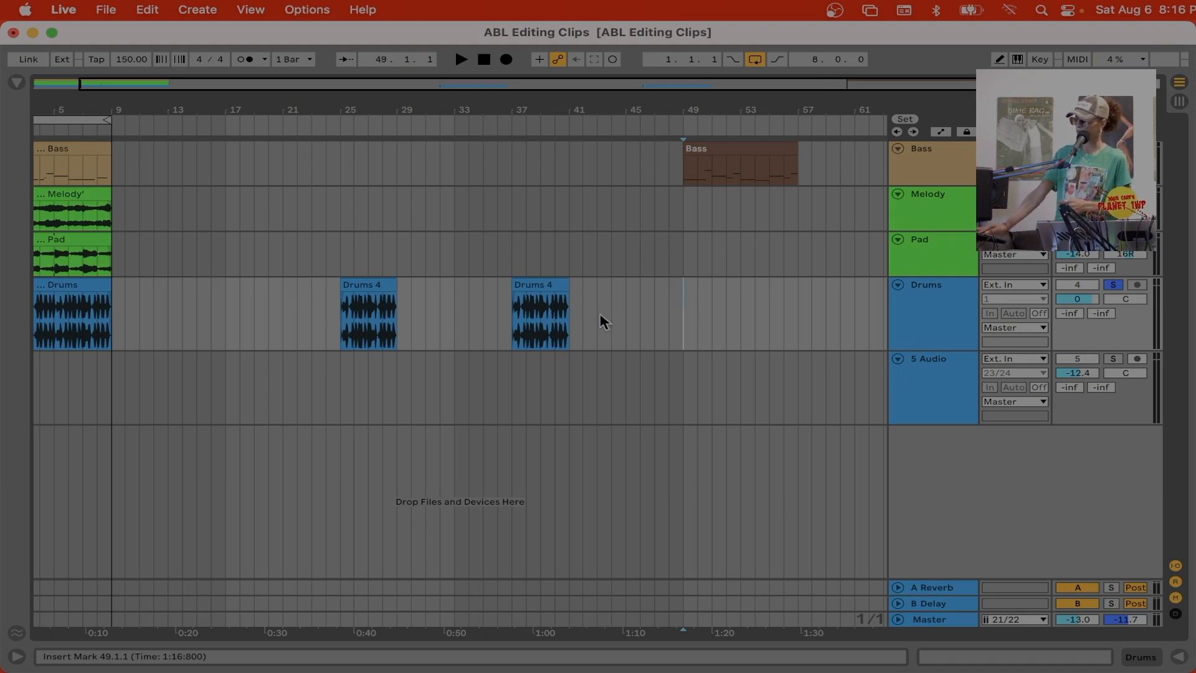
click(524, 287)
key(Delete)
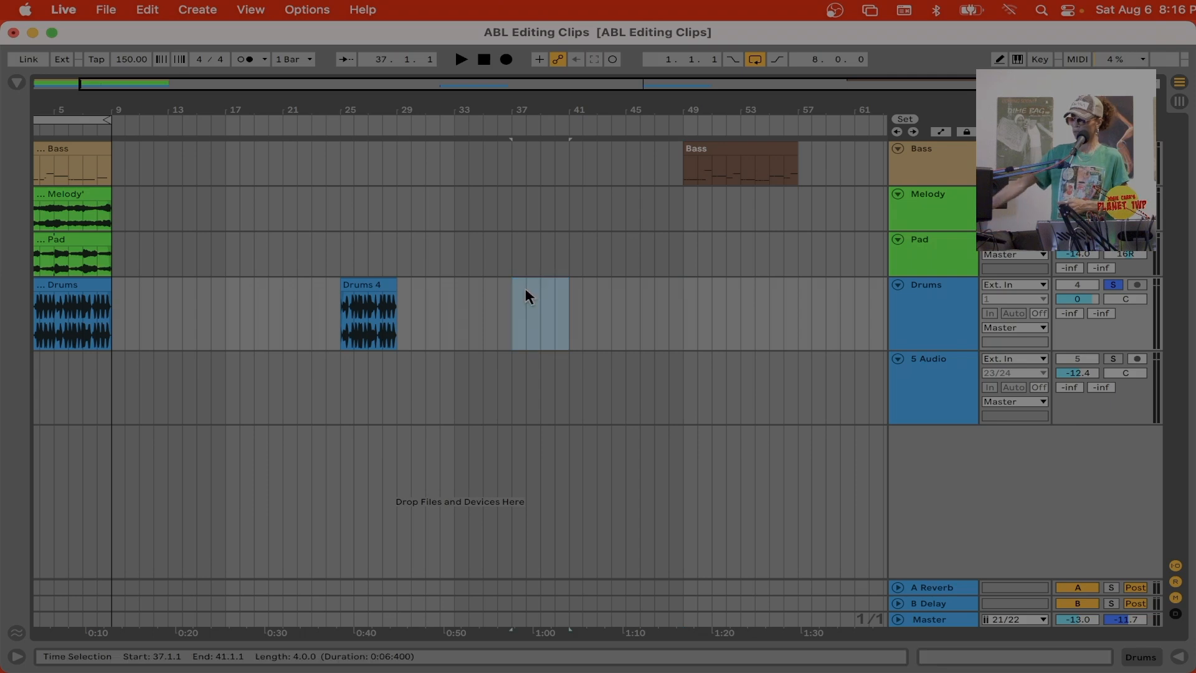
Duplicate the Drums 4 clip five times end to end from bar 29 to bar 49, and undo the last duplicate.
click(375, 288)
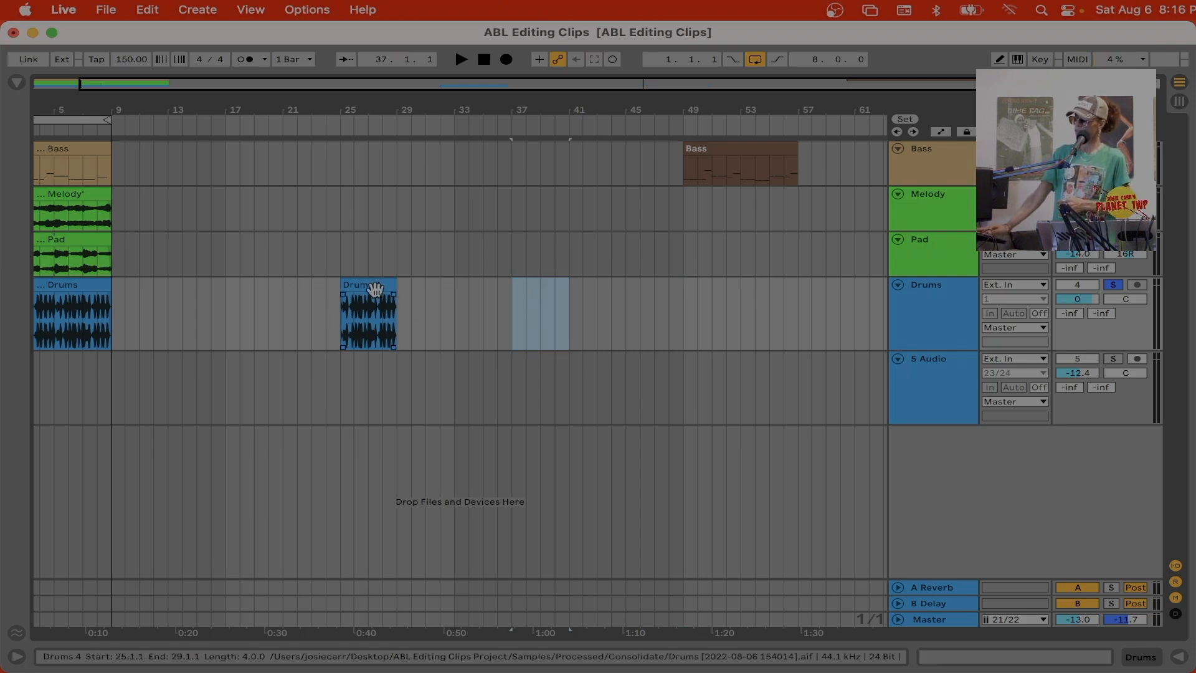
click(372, 284)
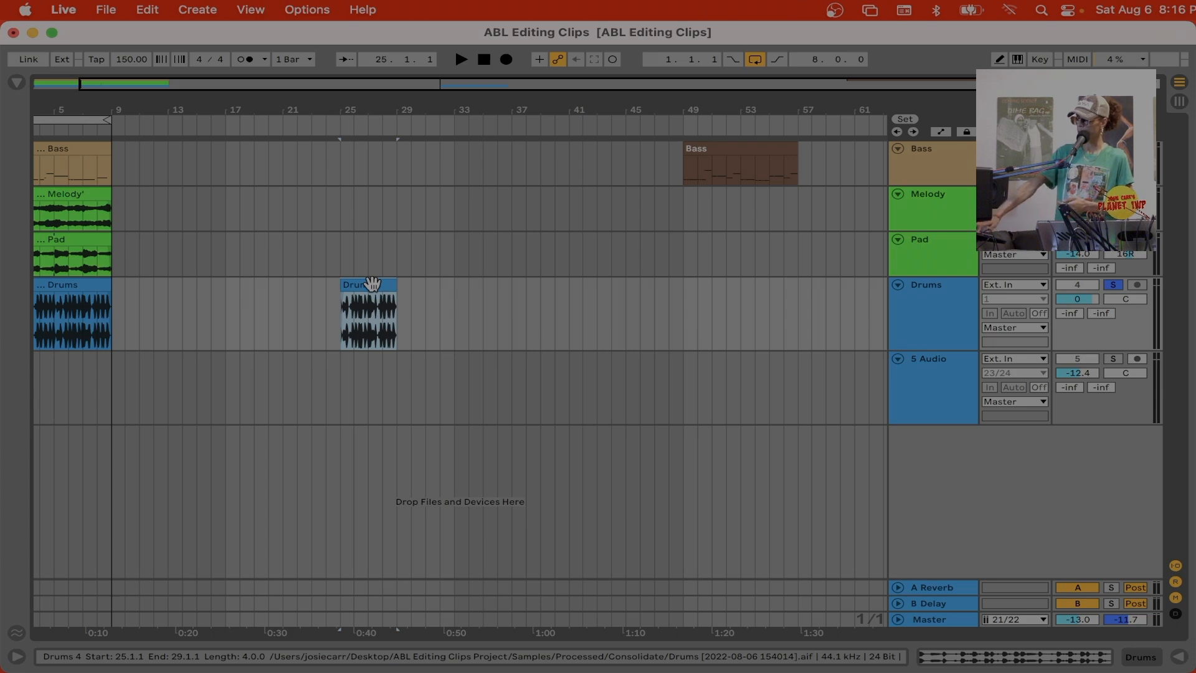
key(super+d)
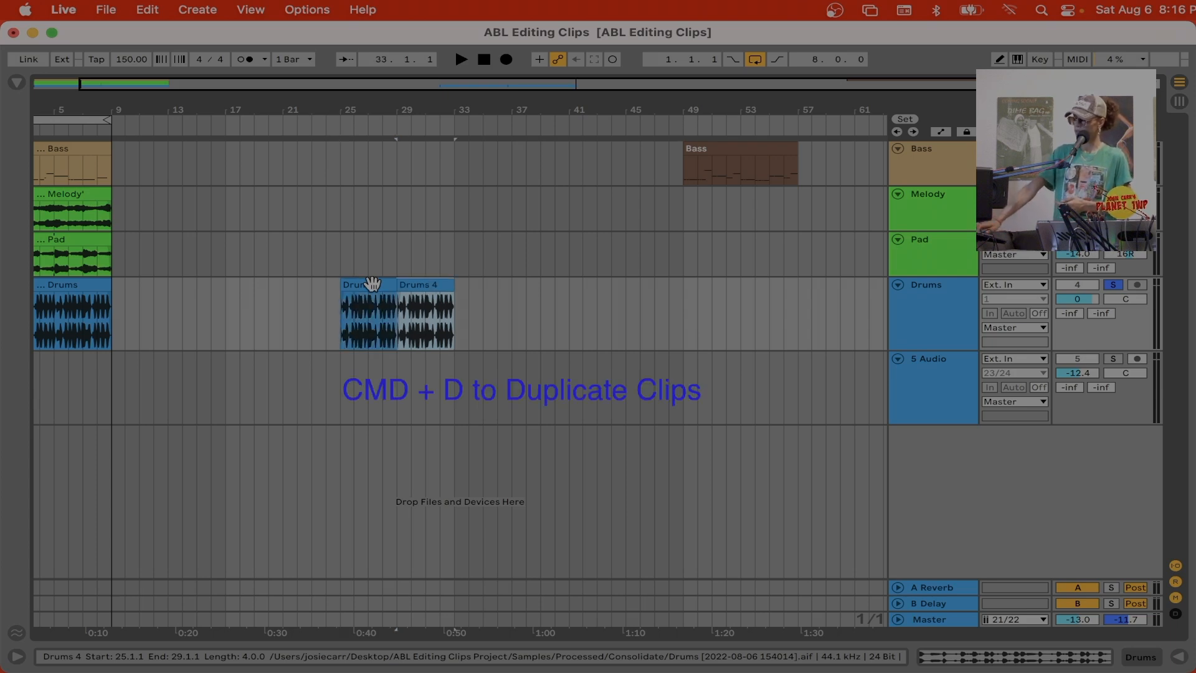
key(super+d)
key(super+d)
key(super+d)
key(super+d)
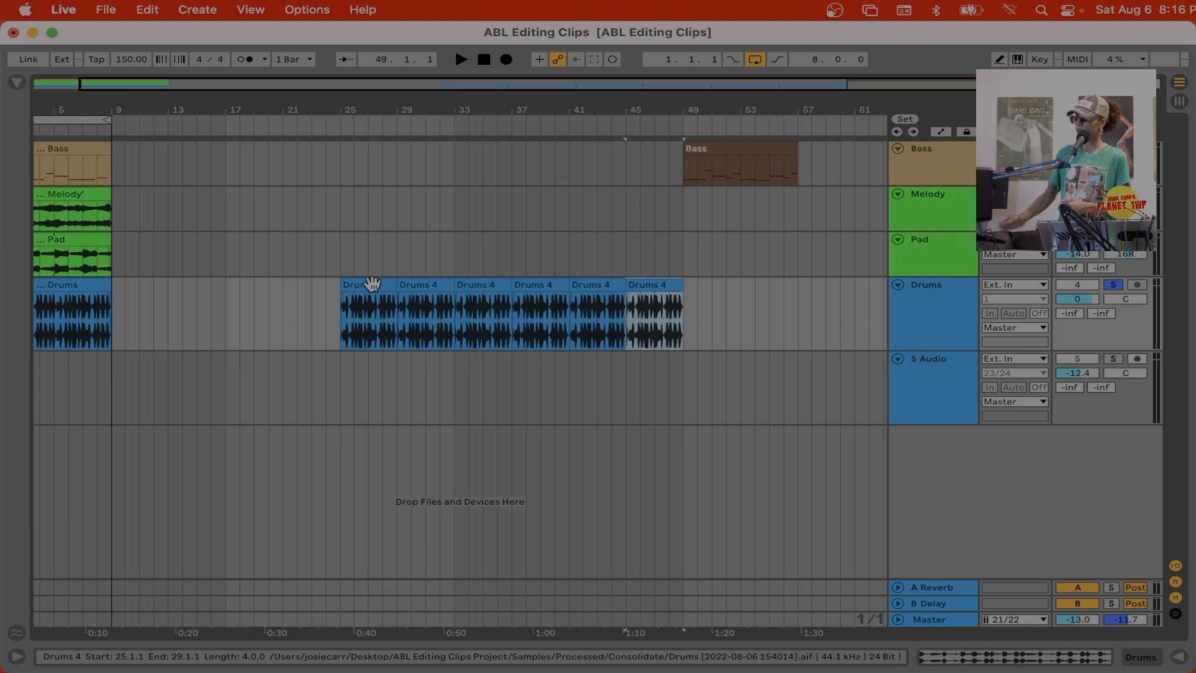
key(super+z)
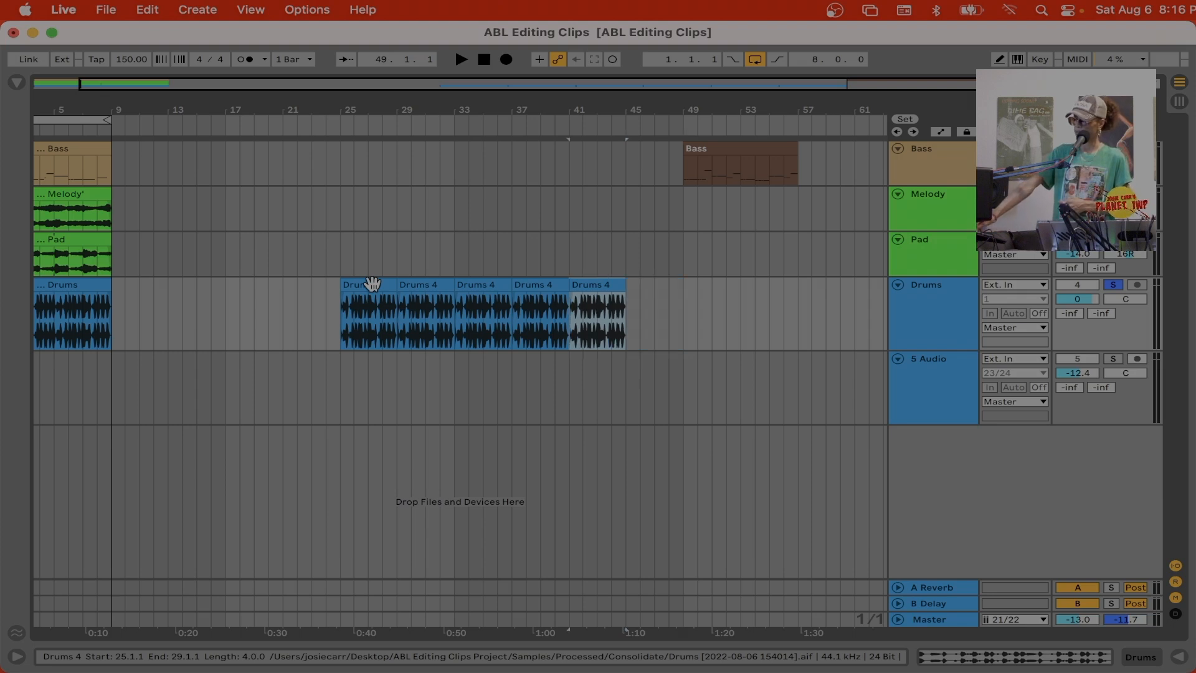
Undo the remaining Drums 4 duplicates so only the original clip at bar 25 is left.
key(super+z)
key(super+z)
key(super+z)
key(super+z)
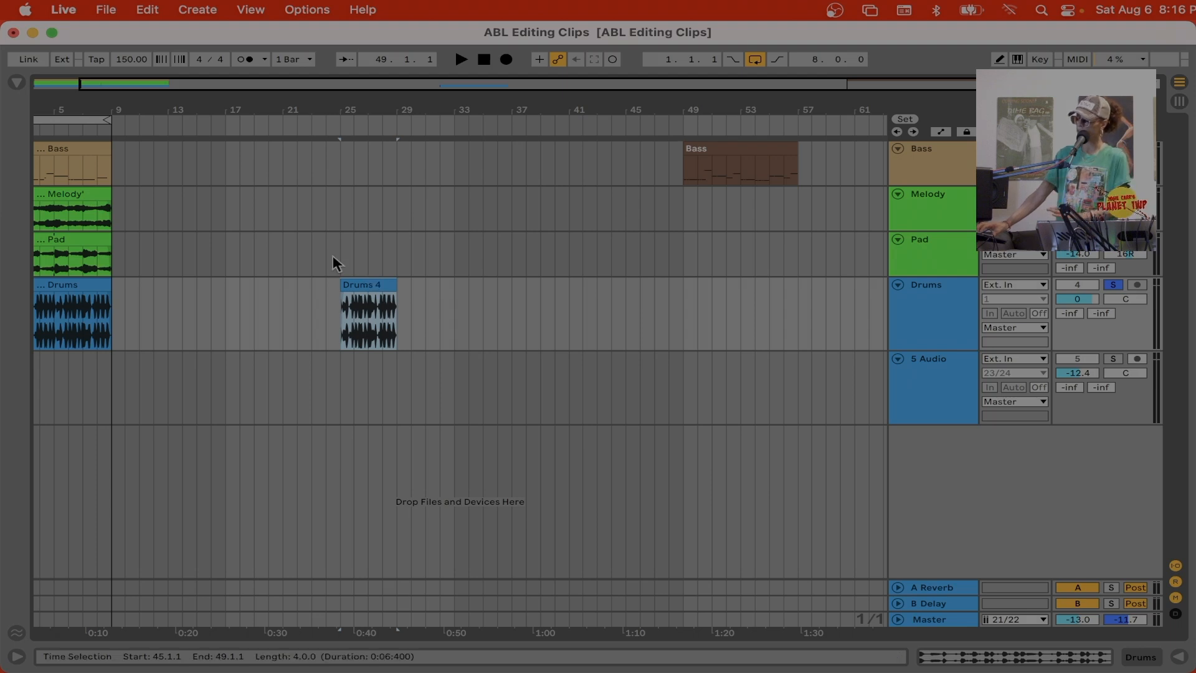
click(149, 9)
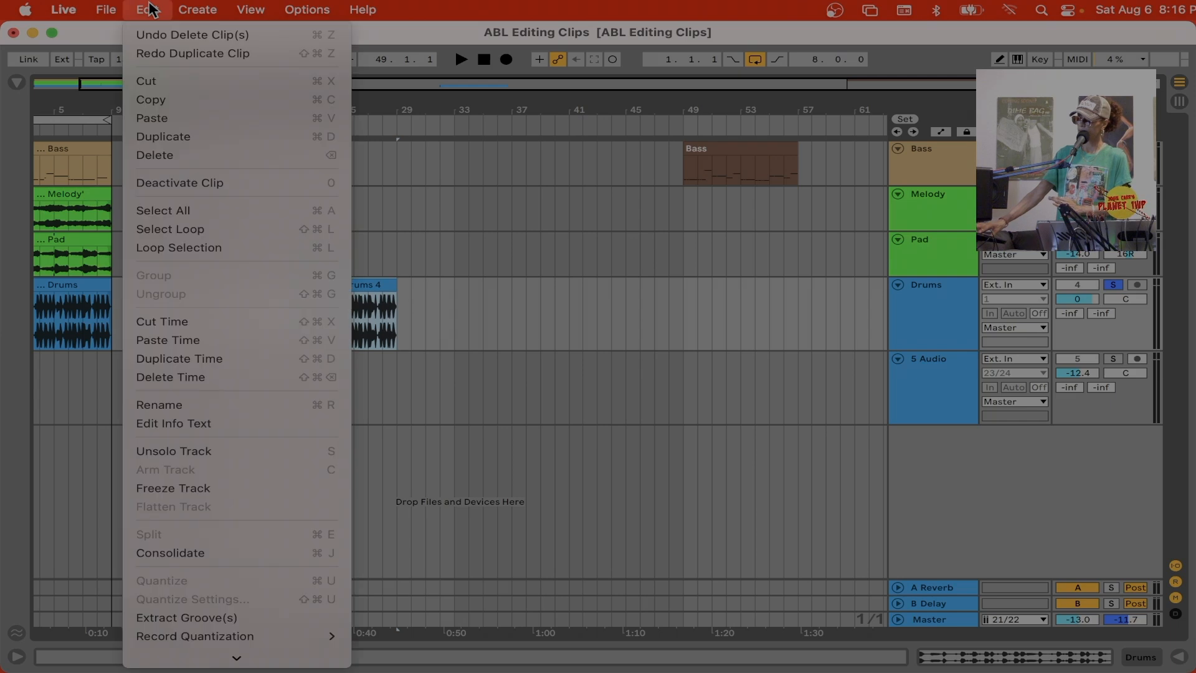
click(149, 6)
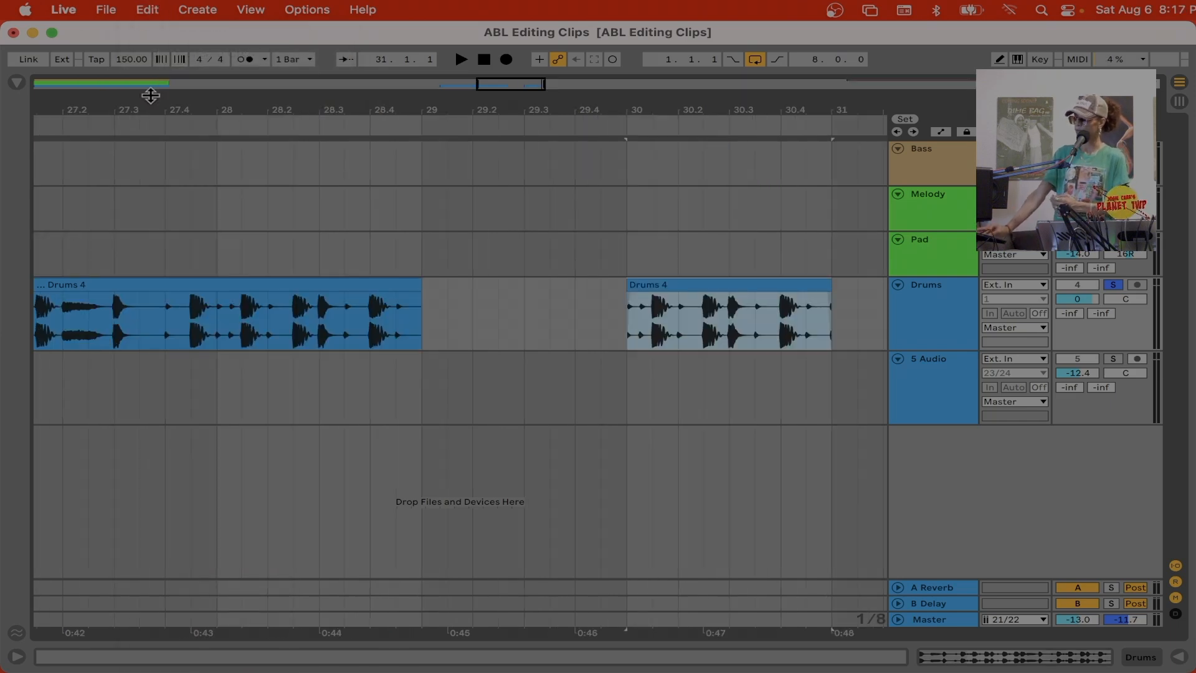
Try deactivating two beats of Drums 4 from 26.1.1 to 26.3.1, and undo it.
drag(150, 95, 147, 434)
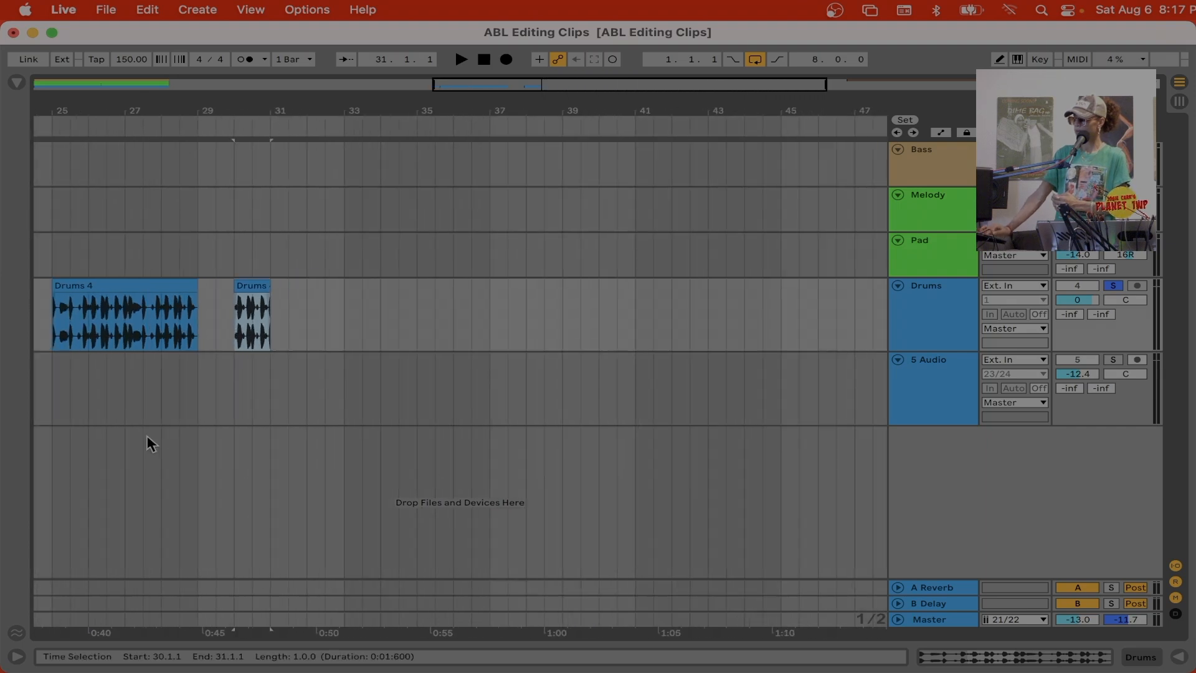
scroll(146, 435, left, 4)
drag(226, 333, 238, 334)
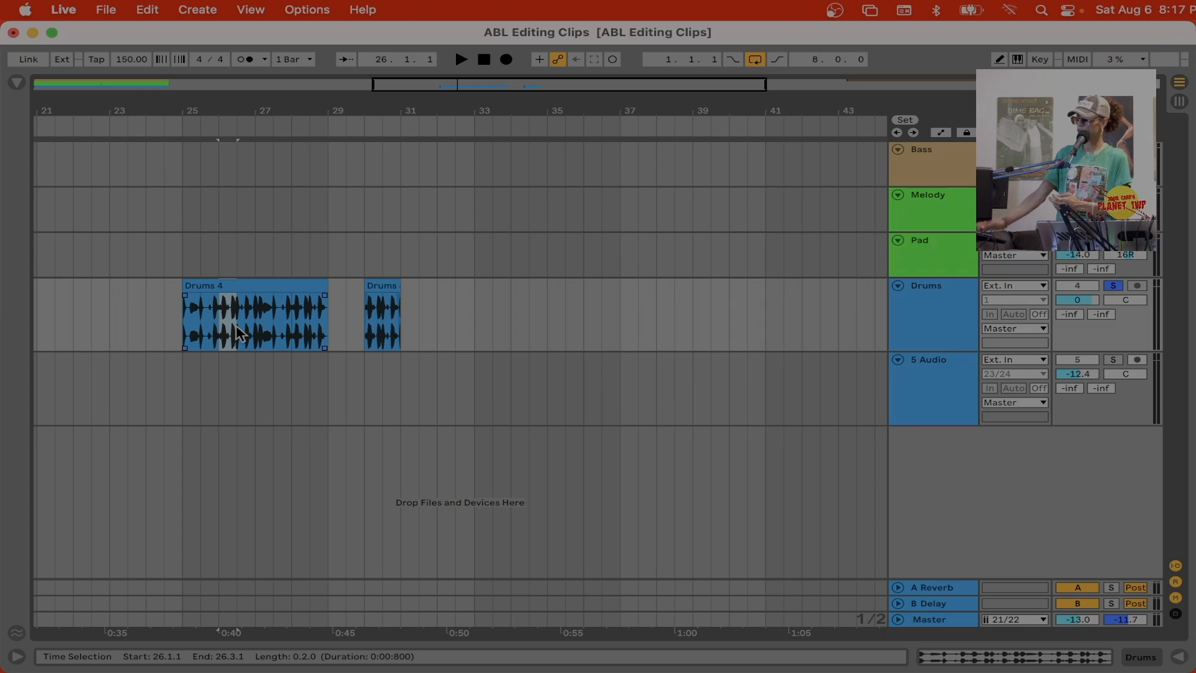
drag(240, 103, 223, 185)
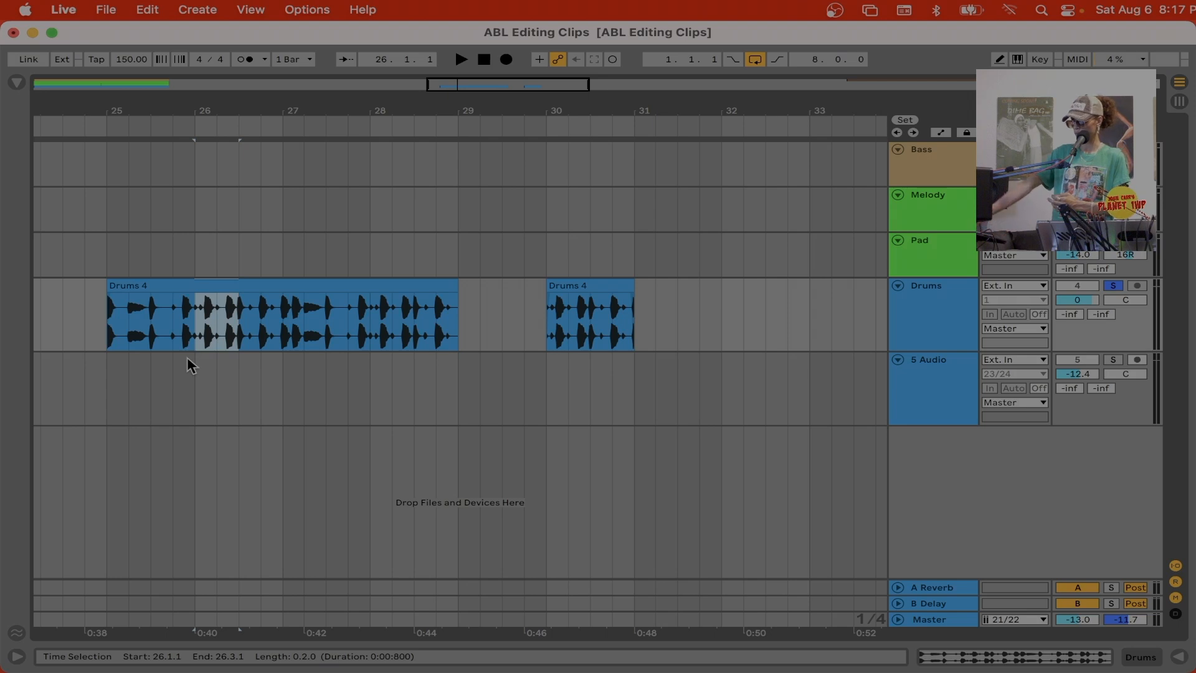
key(super+0)
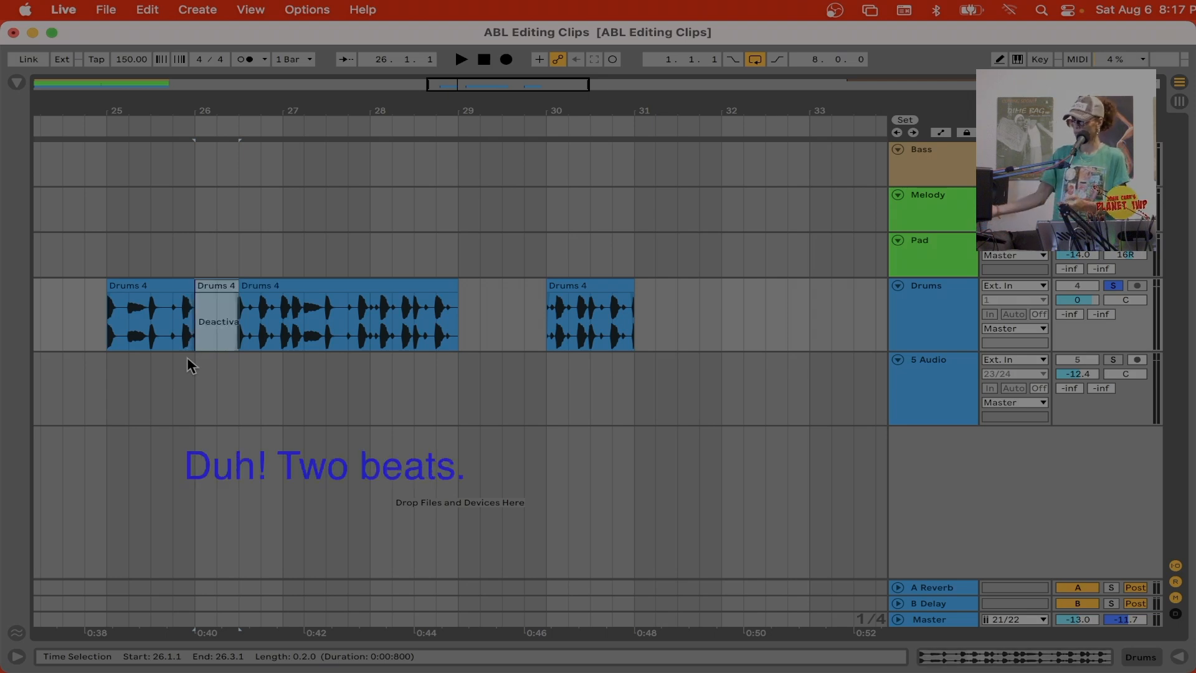
key(super+z)
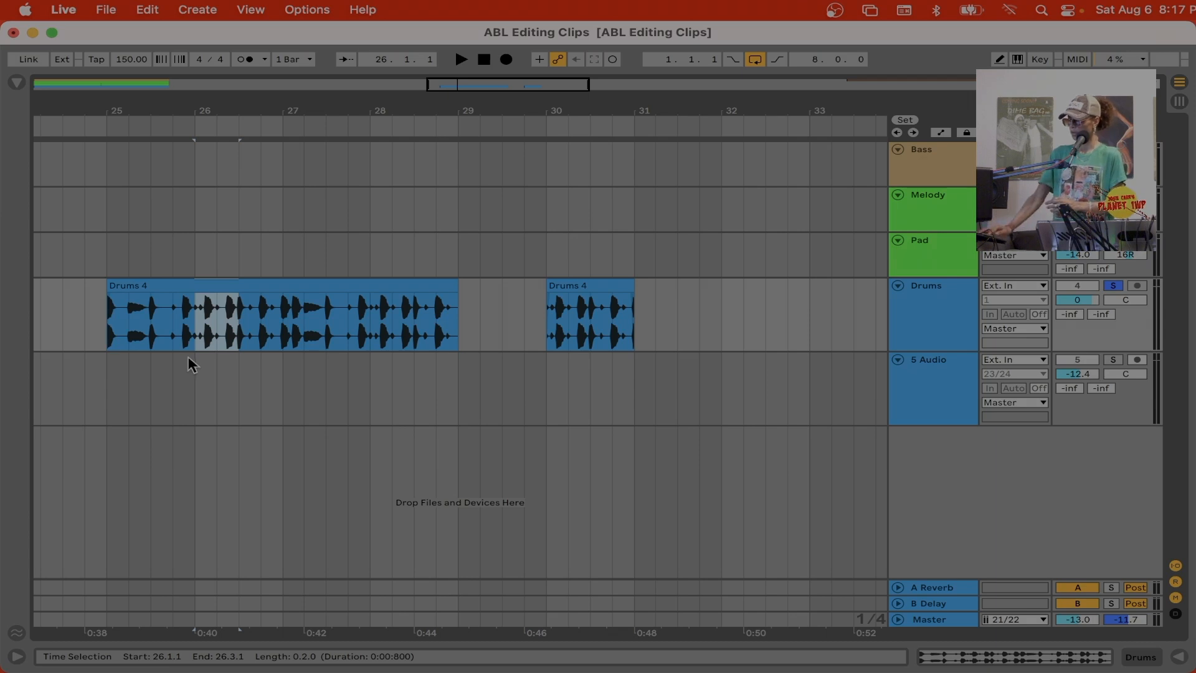
Delete the one-bar Drums 4 copy at bar 30 and open the original Drums 4 clip in Clip View.
click(577, 284)
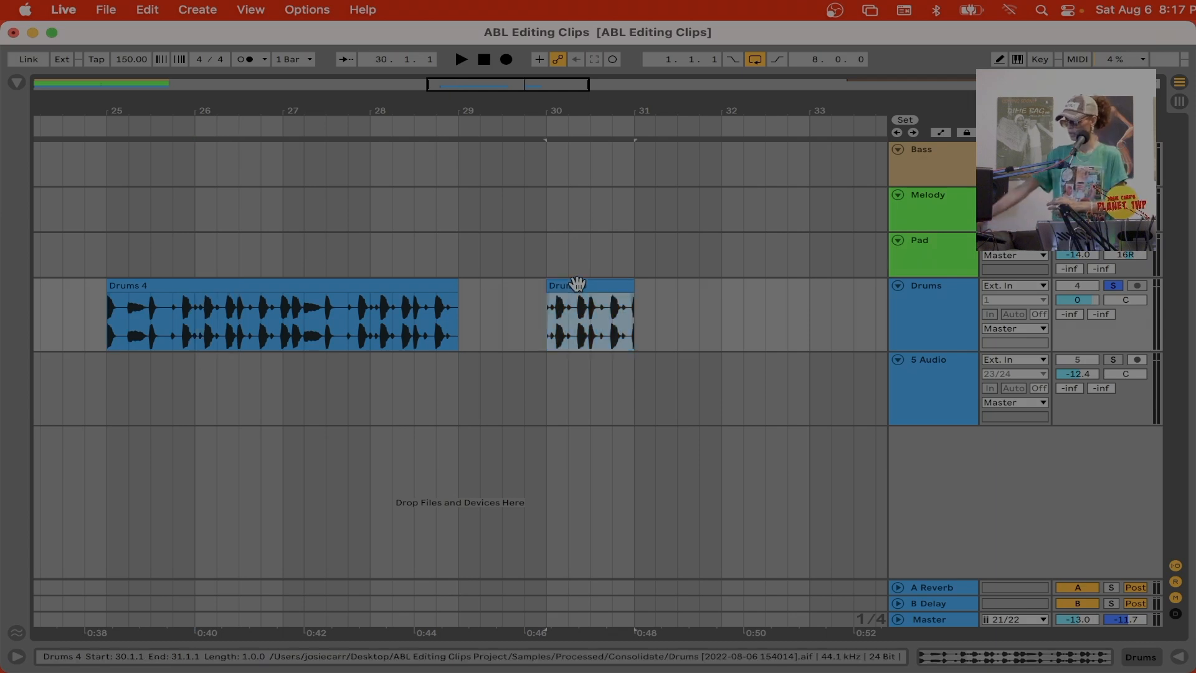
key(Delete)
click(237, 287)
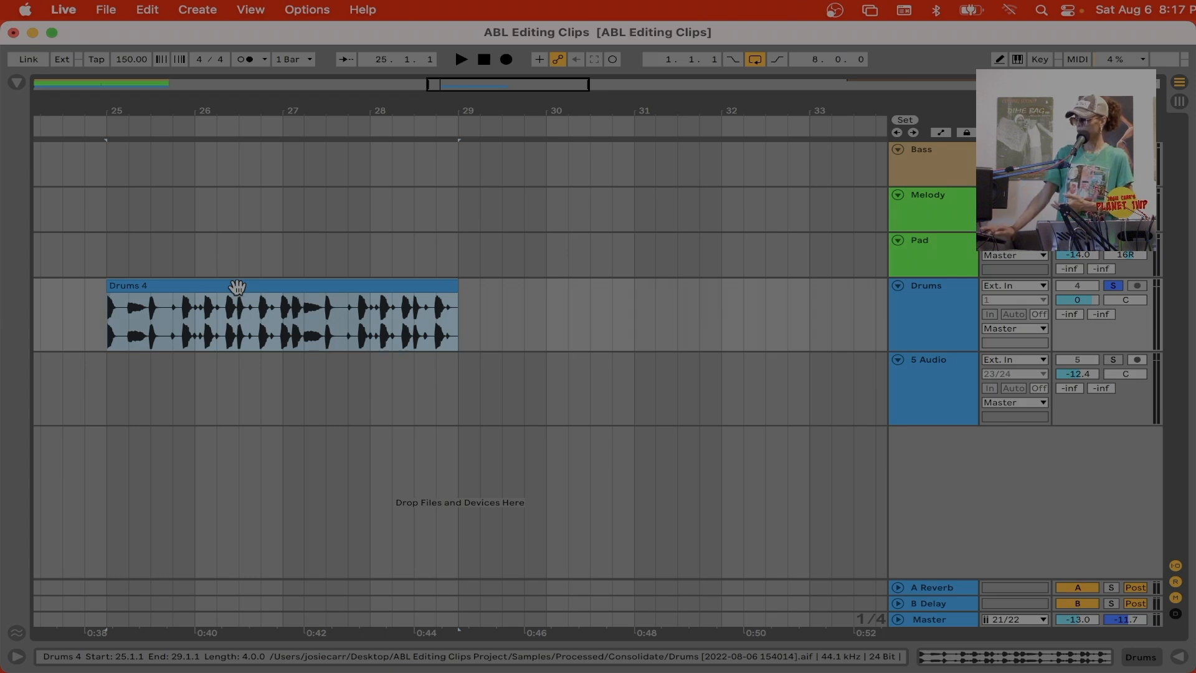
double_click(237, 287)
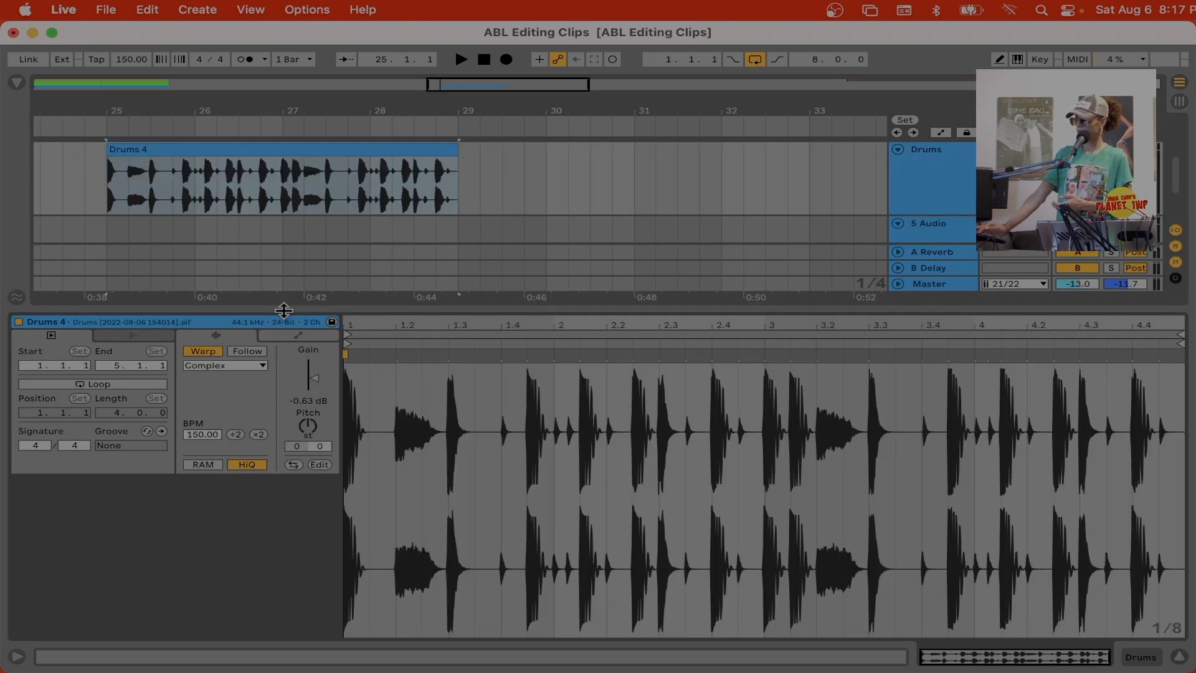
Reverse the last two beats of Drums 4, from 28.3.1 to 29.1.1.
click(280, 149)
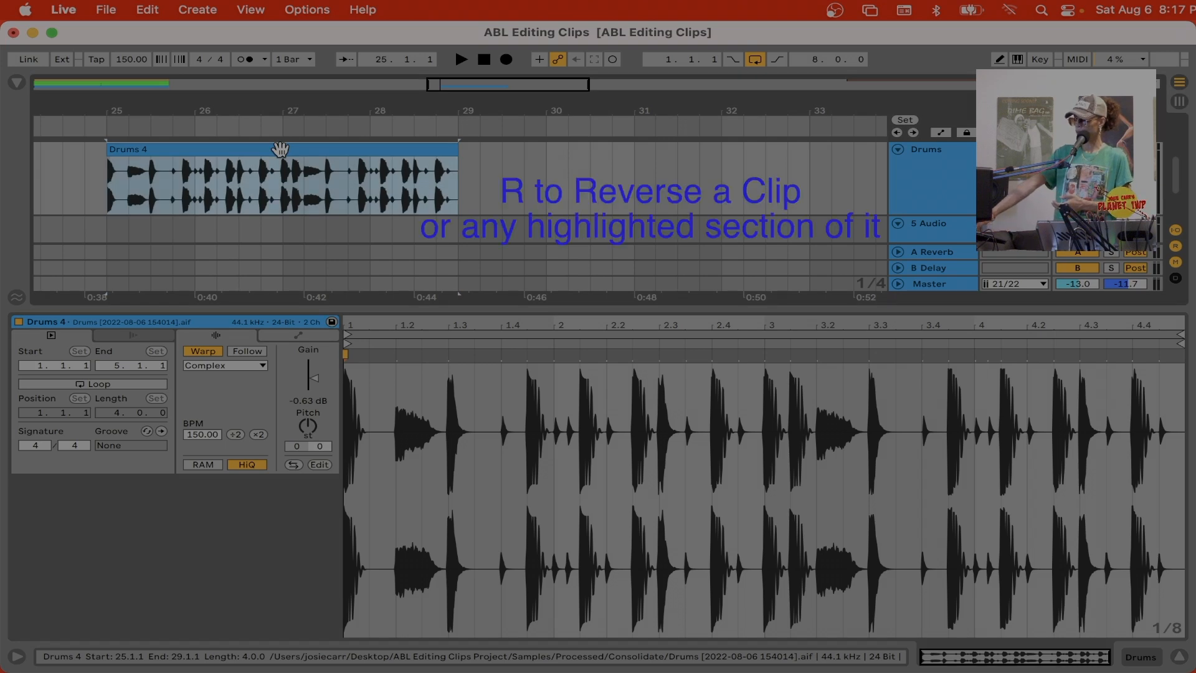
key(r)
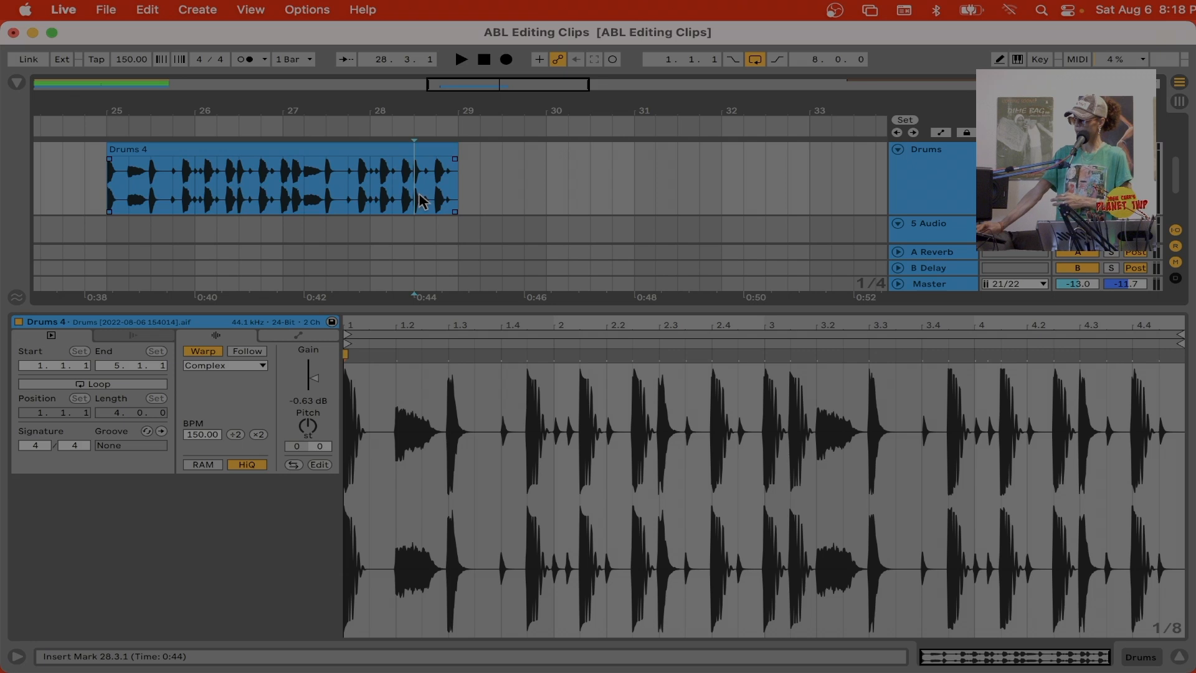
drag(416, 194, 468, 194)
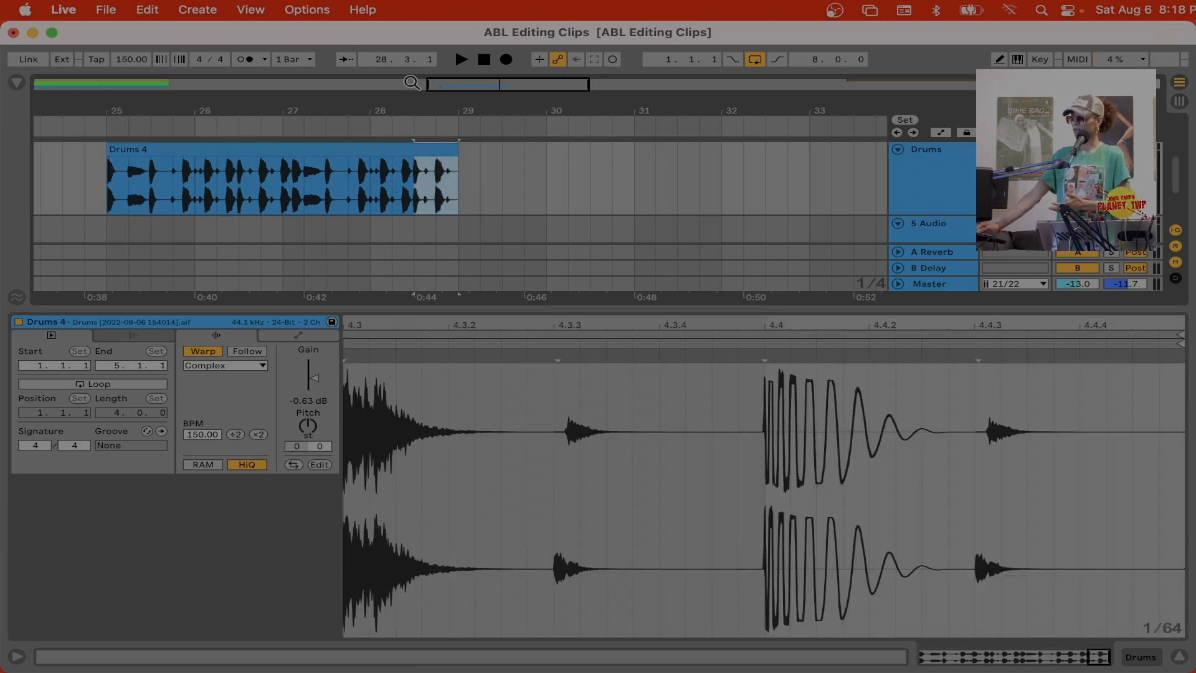
drag(410, 110, 410, 176)
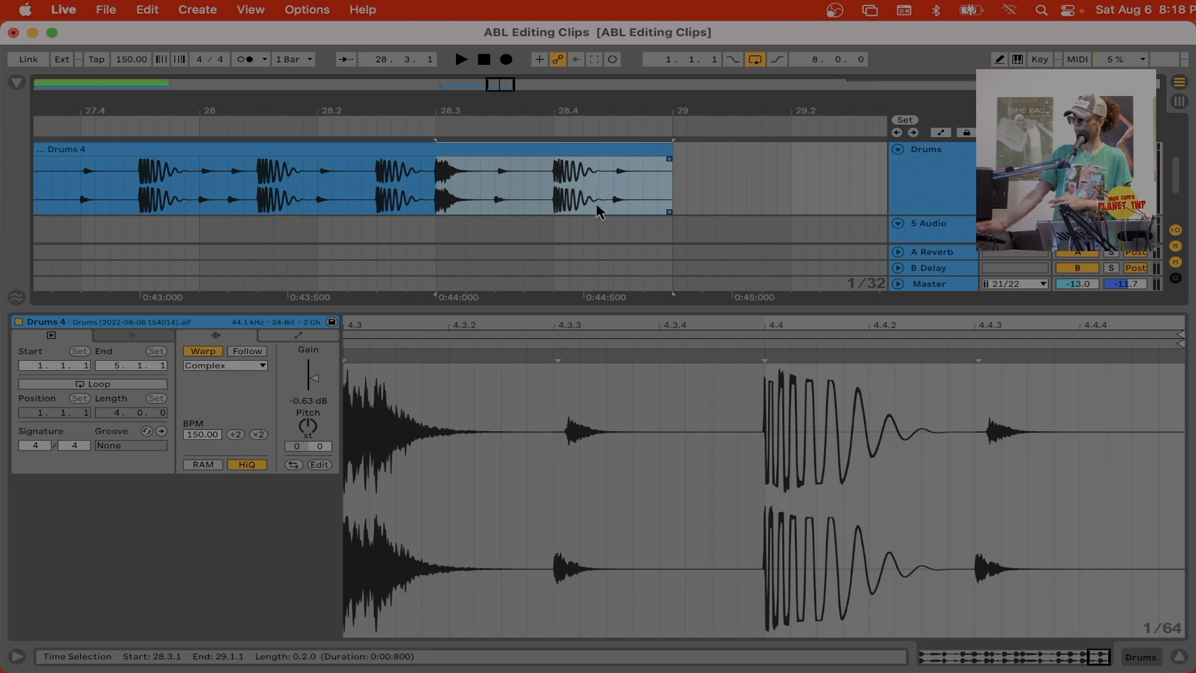
click(436, 186)
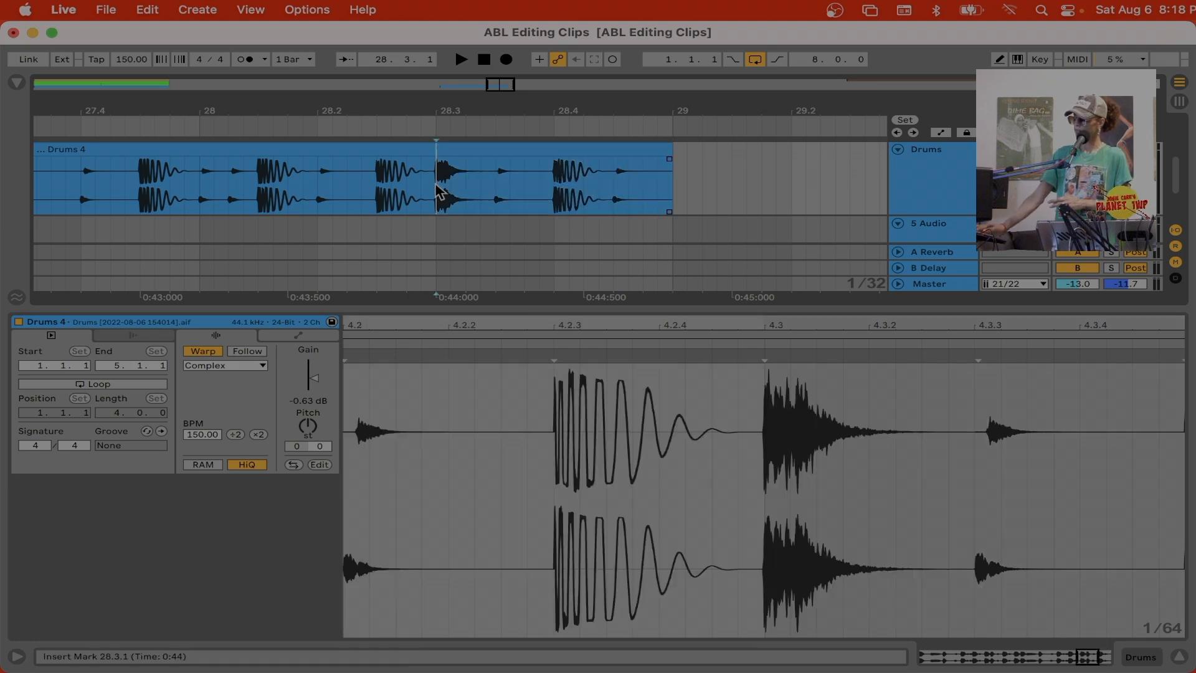
drag(436, 187, 678, 207)
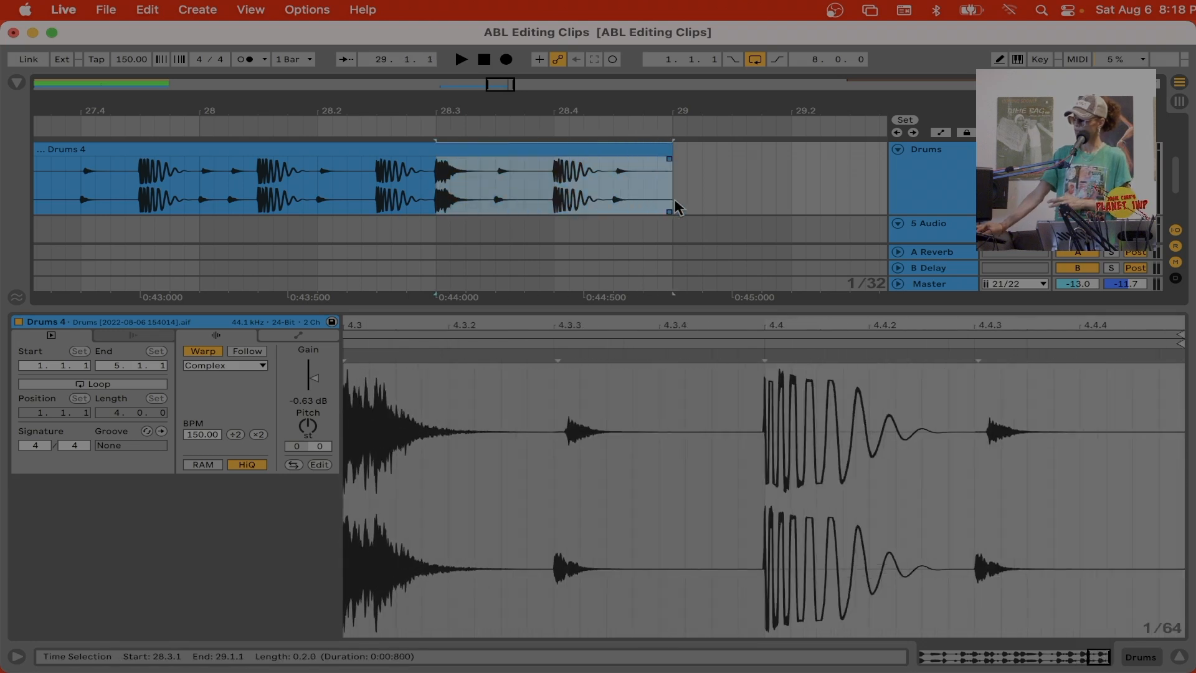
key(r)
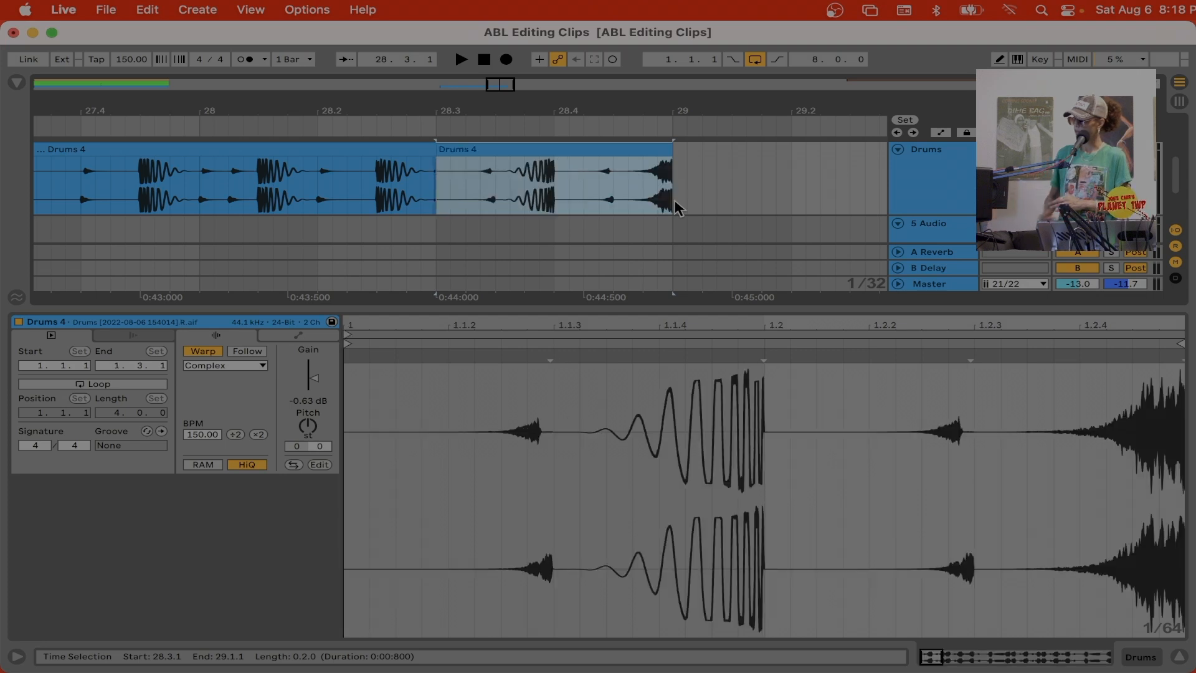
Play Drums 4 from 28.1.1 to hear the reversed ending, and undo the reversal.
click(194, 180)
key(space)
key(space)
key(super+z)
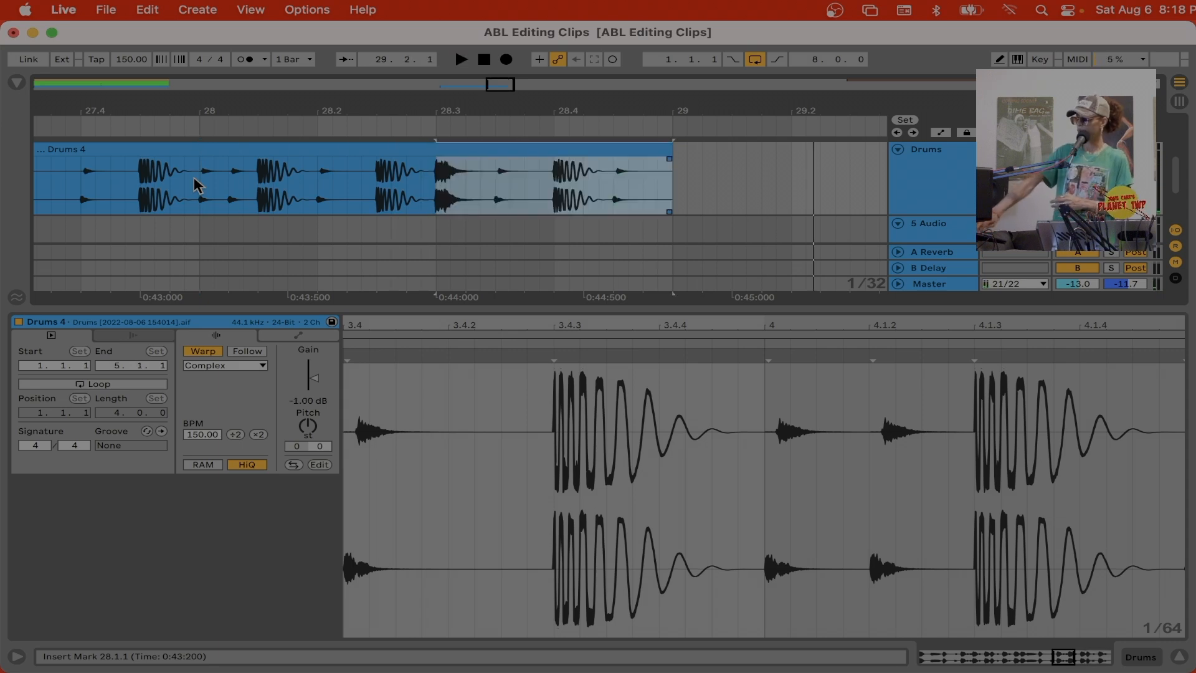
right_click(301, 106)
click(295, 89)
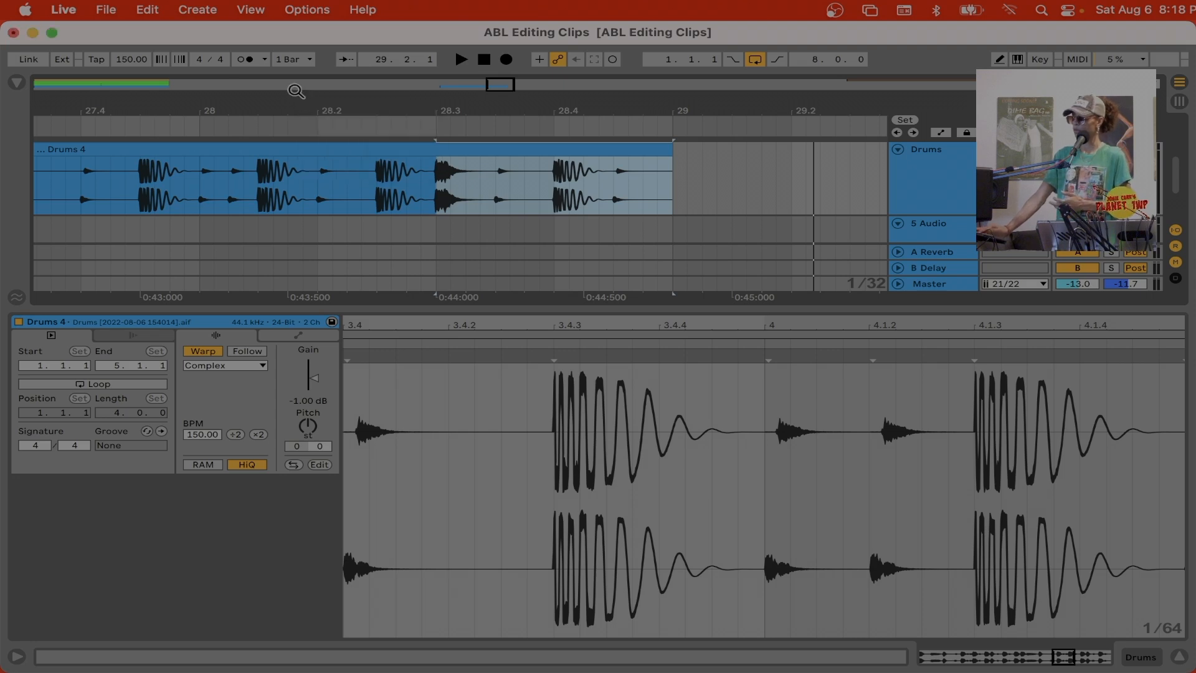
right_click(473, 210)
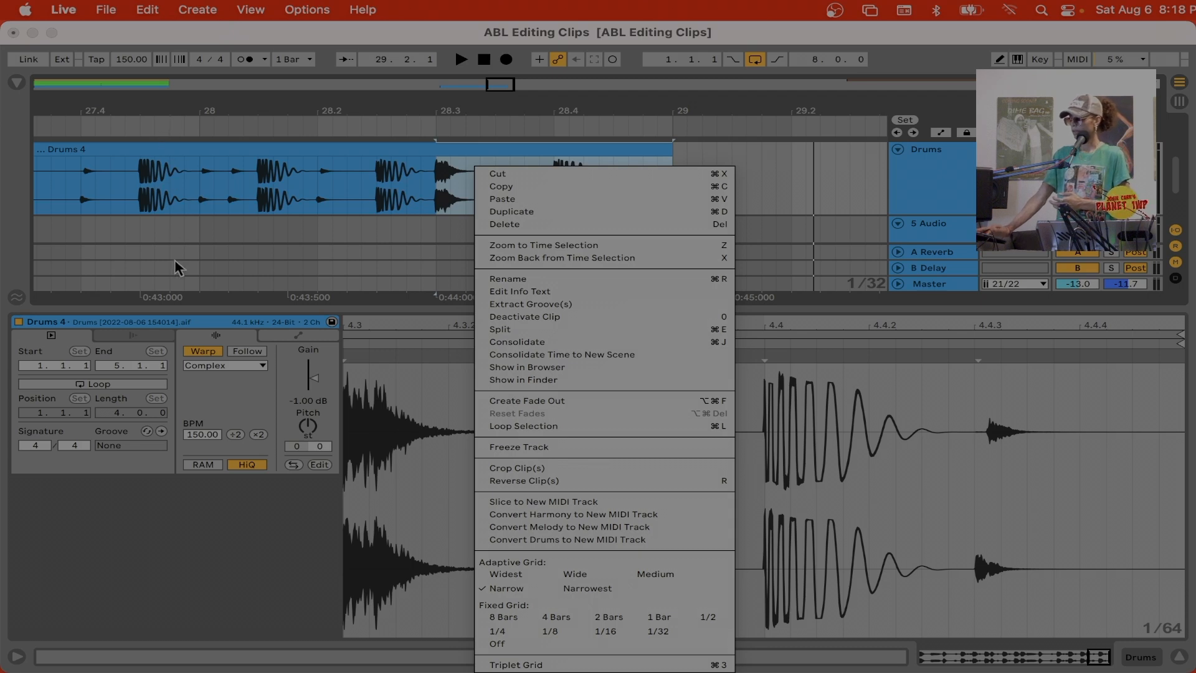
click(236, 81)
Select the whole Drums 4 clip and play it from 25.1.1.
drag(206, 105, 206, 53)
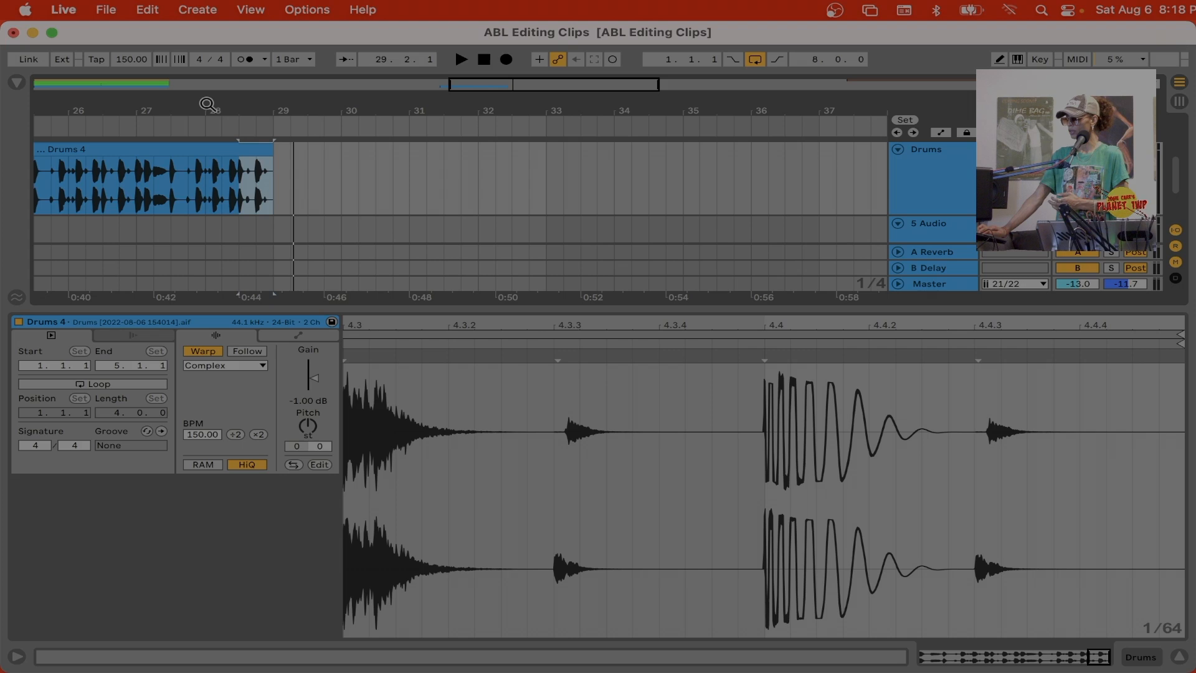
scroll(313, 221, left, 5)
click(318, 230)
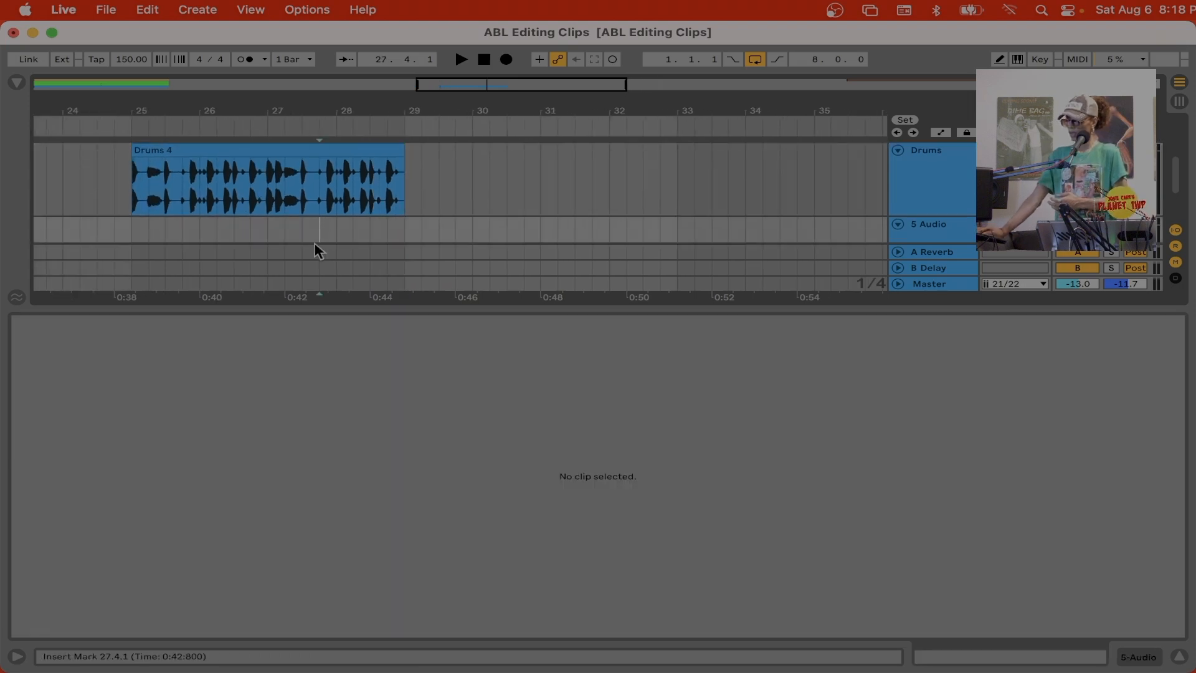
click(193, 149)
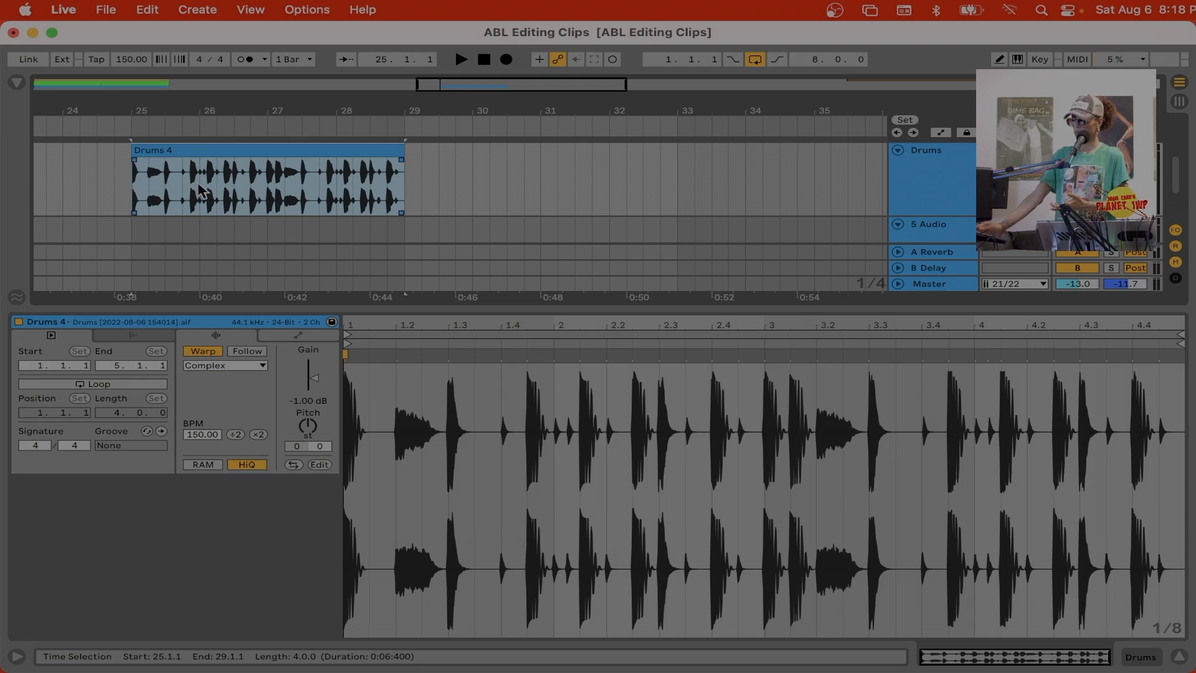
key(space)
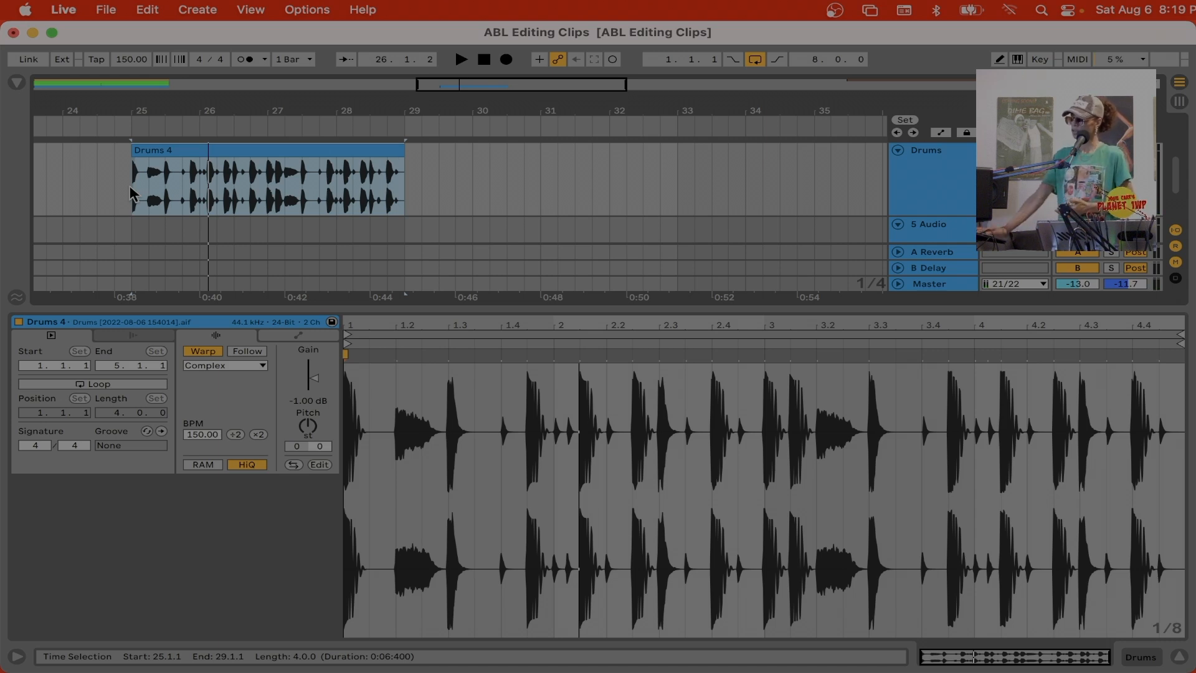
Move the start marker of Drums 4 to 2.1.1 and play the clip from 25.1.1.
click(341, 353)
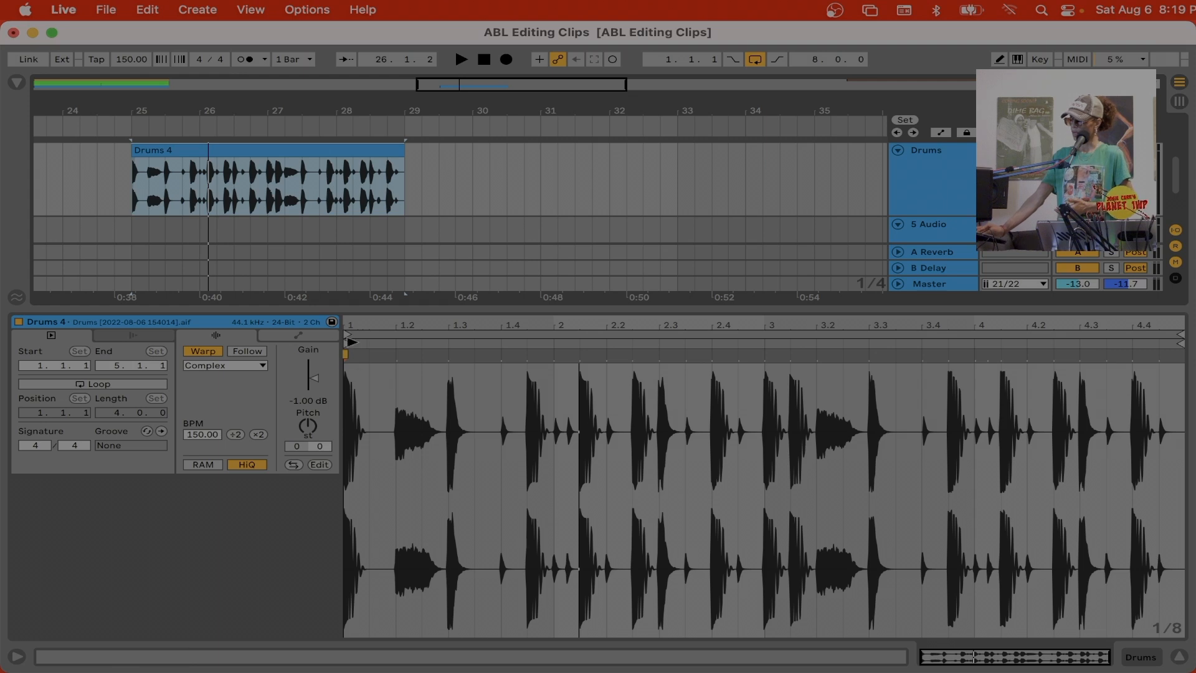
mouse_move(367, 345)
mouse_down()
mouse_move(583, 344)
mouse_move(557, 343)
mouse_up()
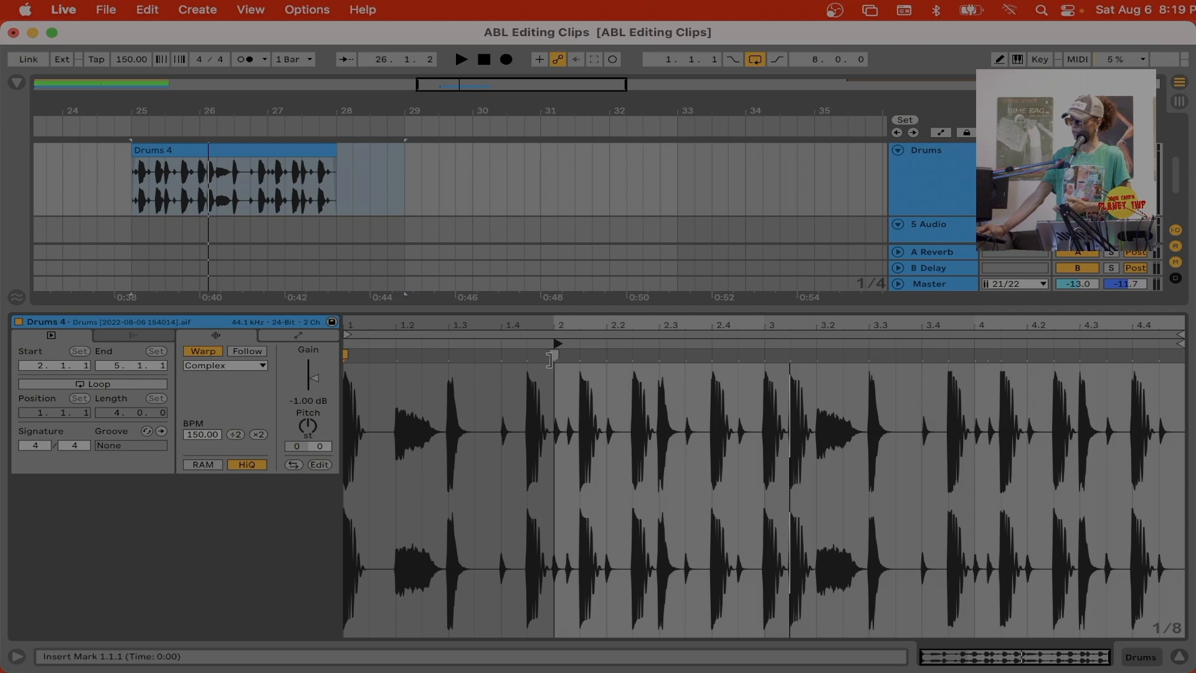
click(164, 147)
key(space)
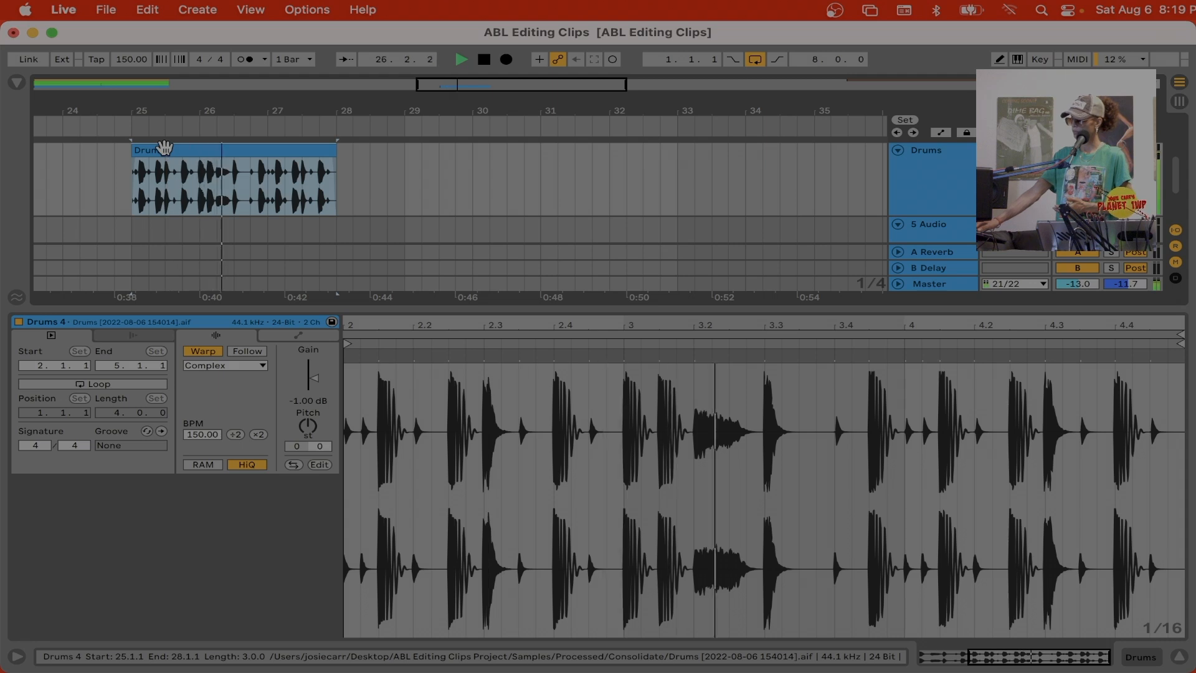
key(space)
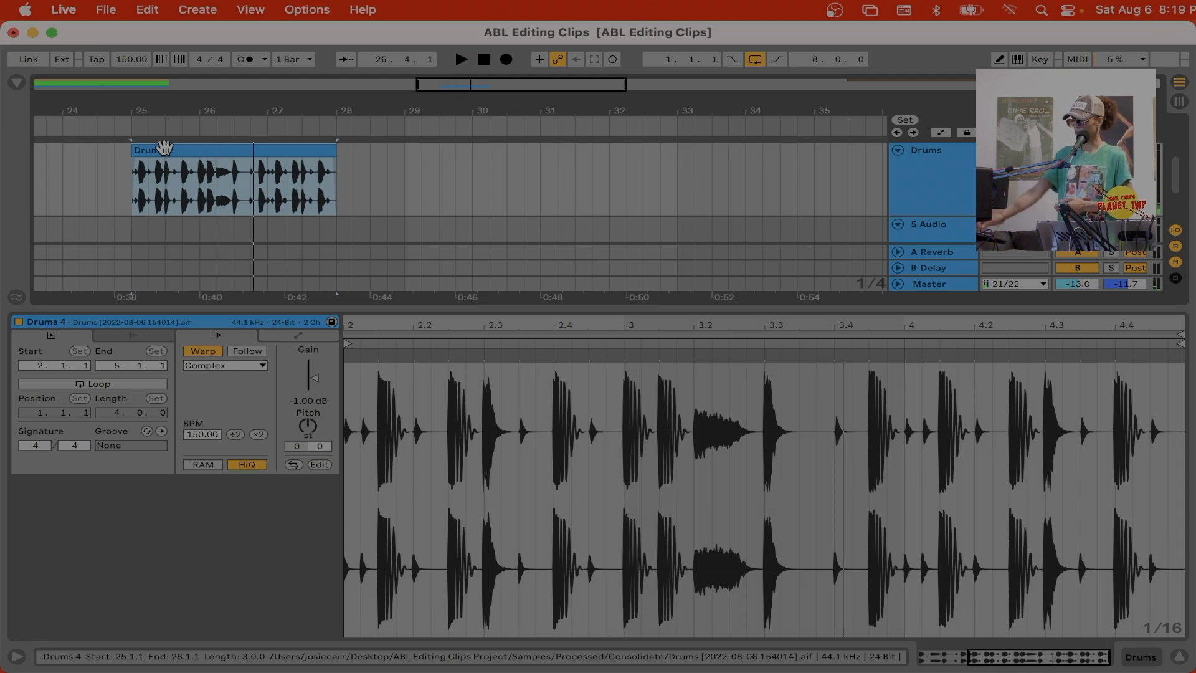
Undo the start marker move and reselect the whole Drums 4 clip.
key(super+d)
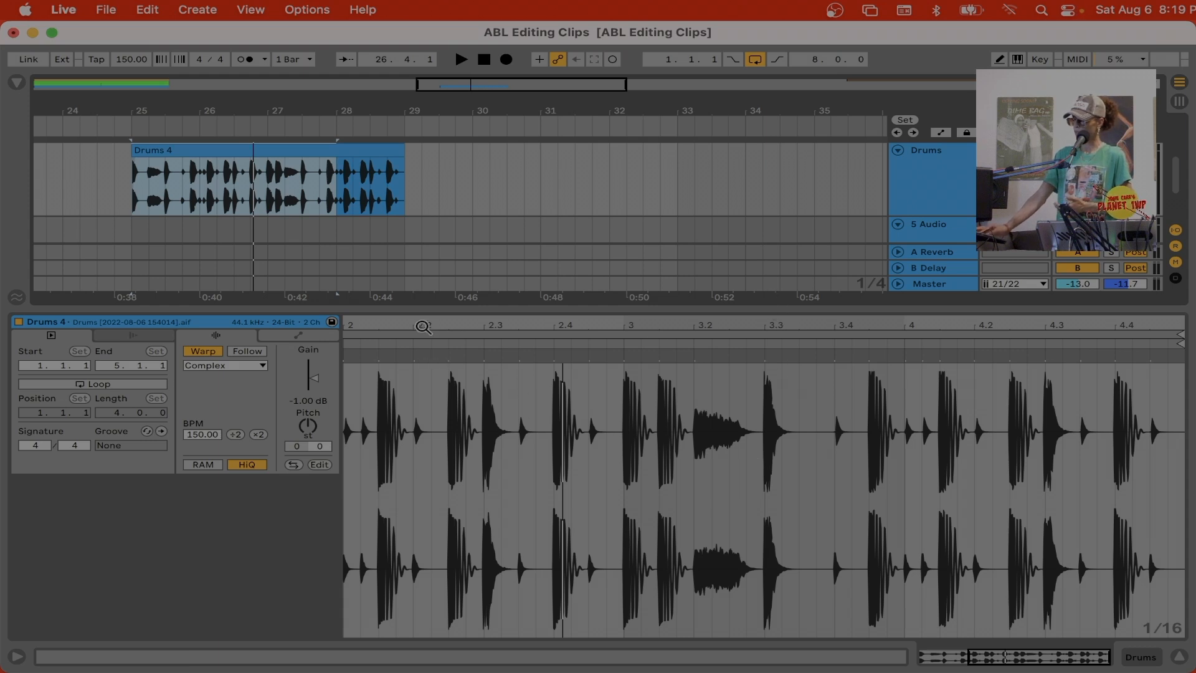
drag(423, 326, 423, 305)
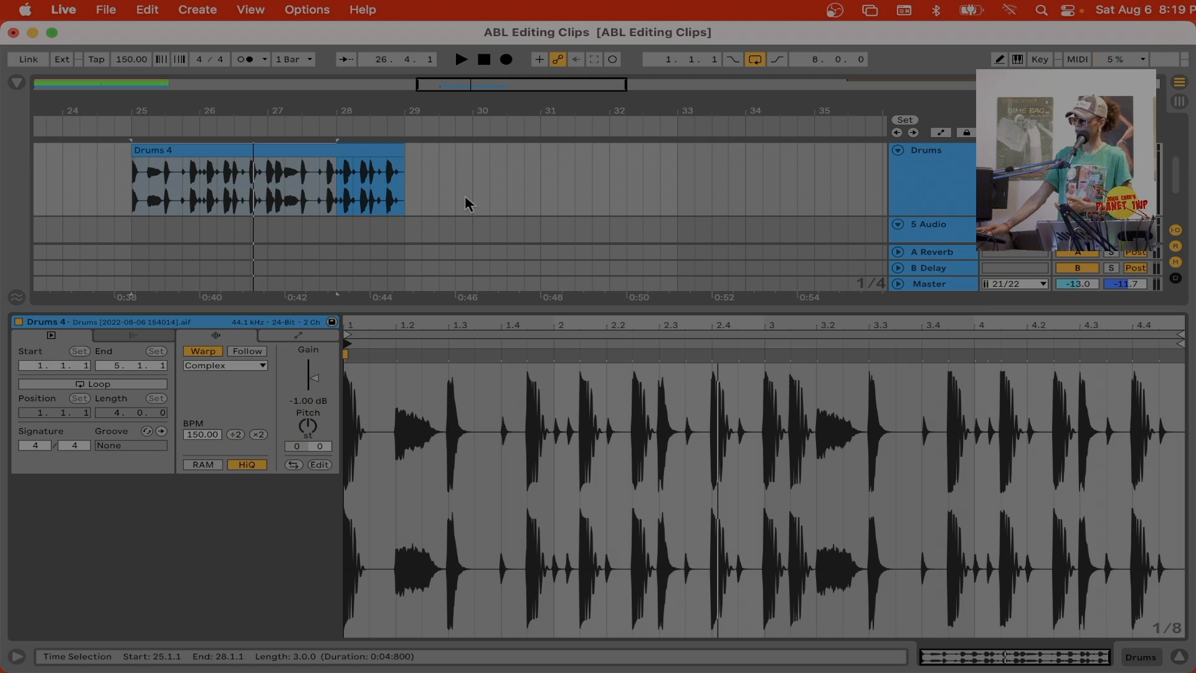
click(342, 150)
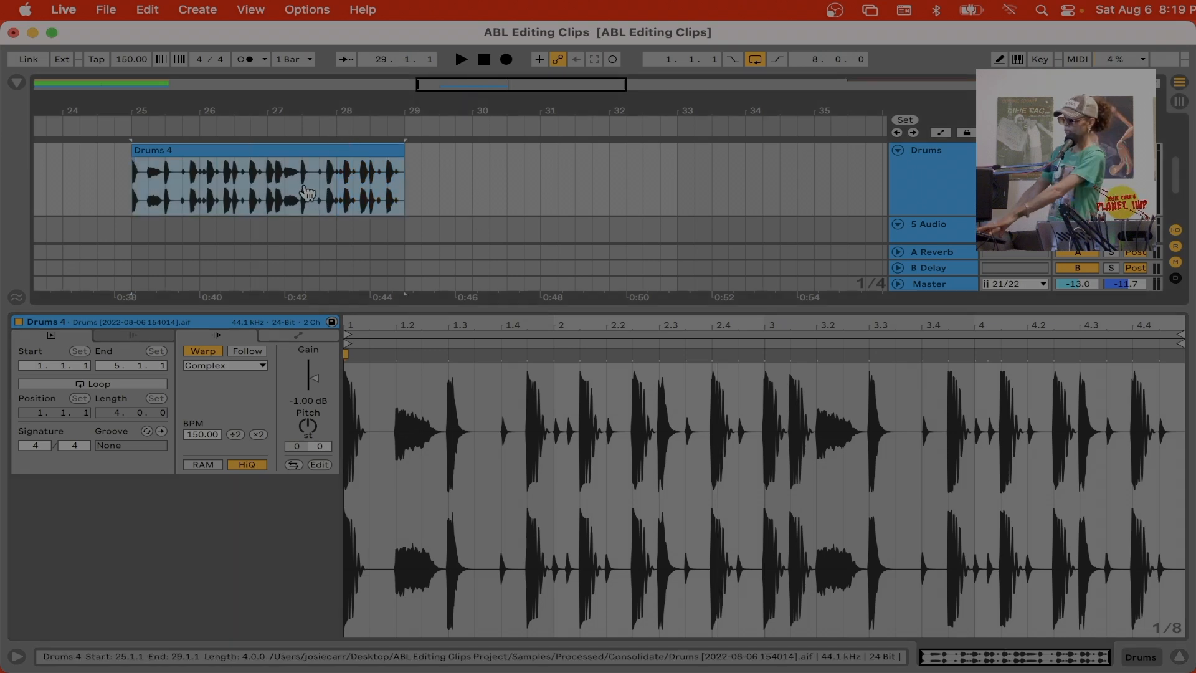
Slide the audio inside Drums 4 so its start falls at 3.3.1, and undo the shift.
drag(309, 189, 150, 208)
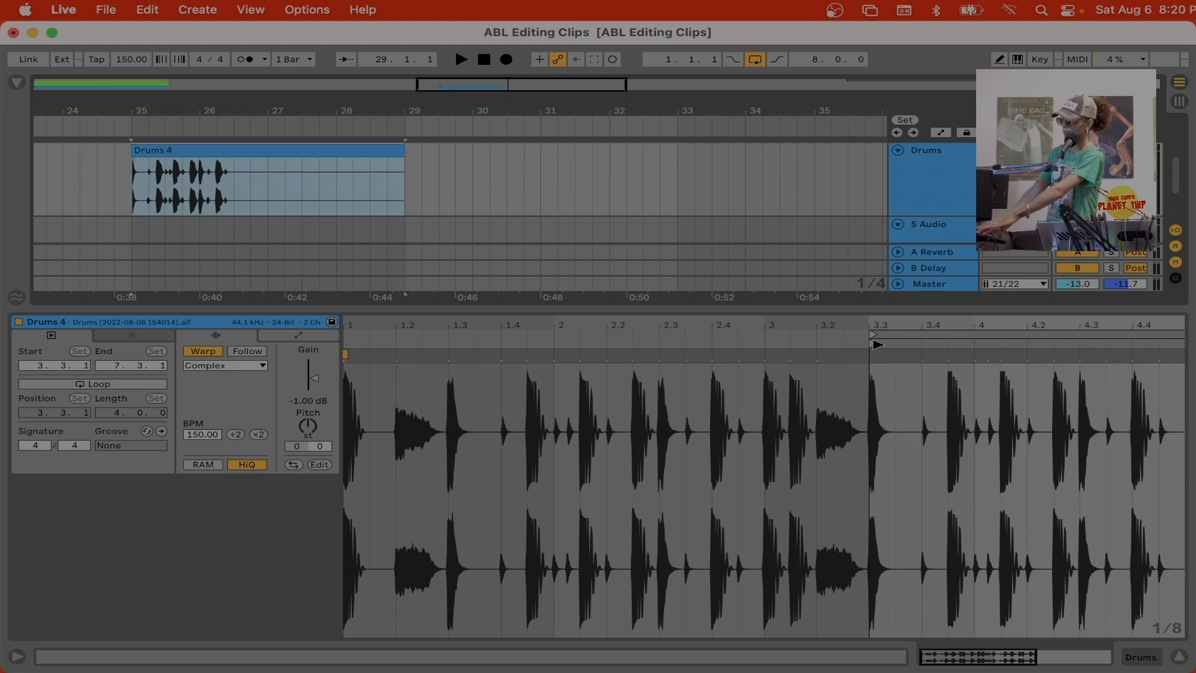
click(873, 344)
key(super+z)
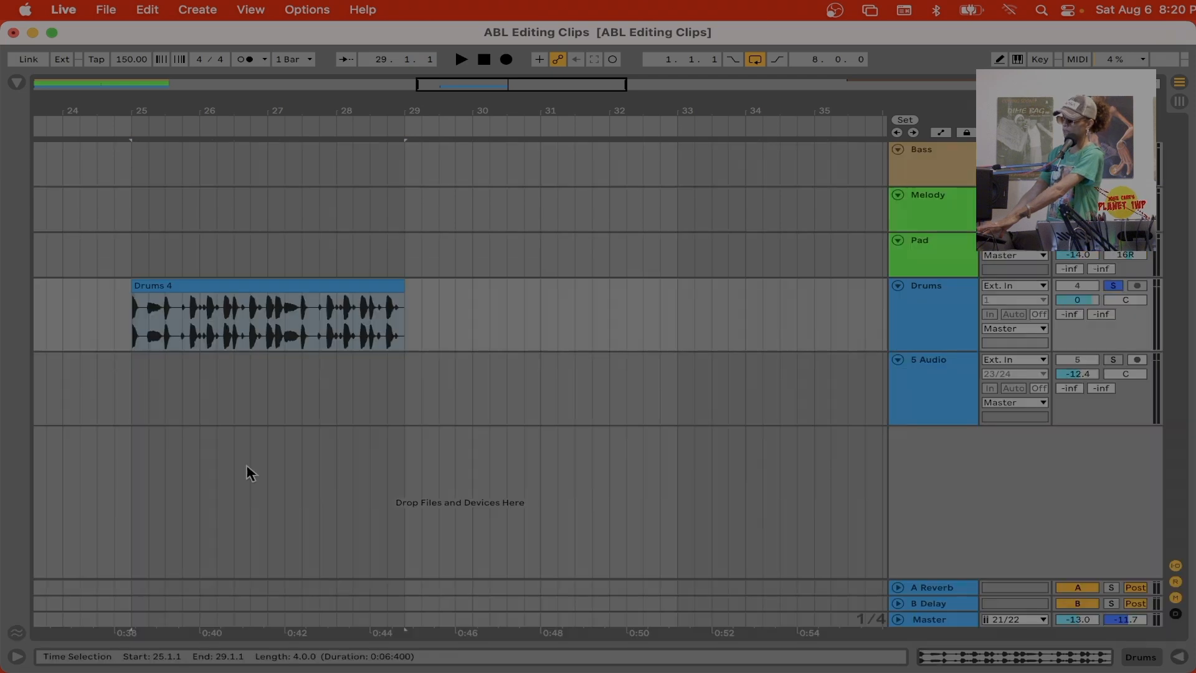
click(277, 340)
mouse_move(277, 340)
mouse_down()
mouse_move(165, 335)
mouse_move(319, 328)
mouse_move(264, 329)
mouse_move(283, 327)
mouse_up()
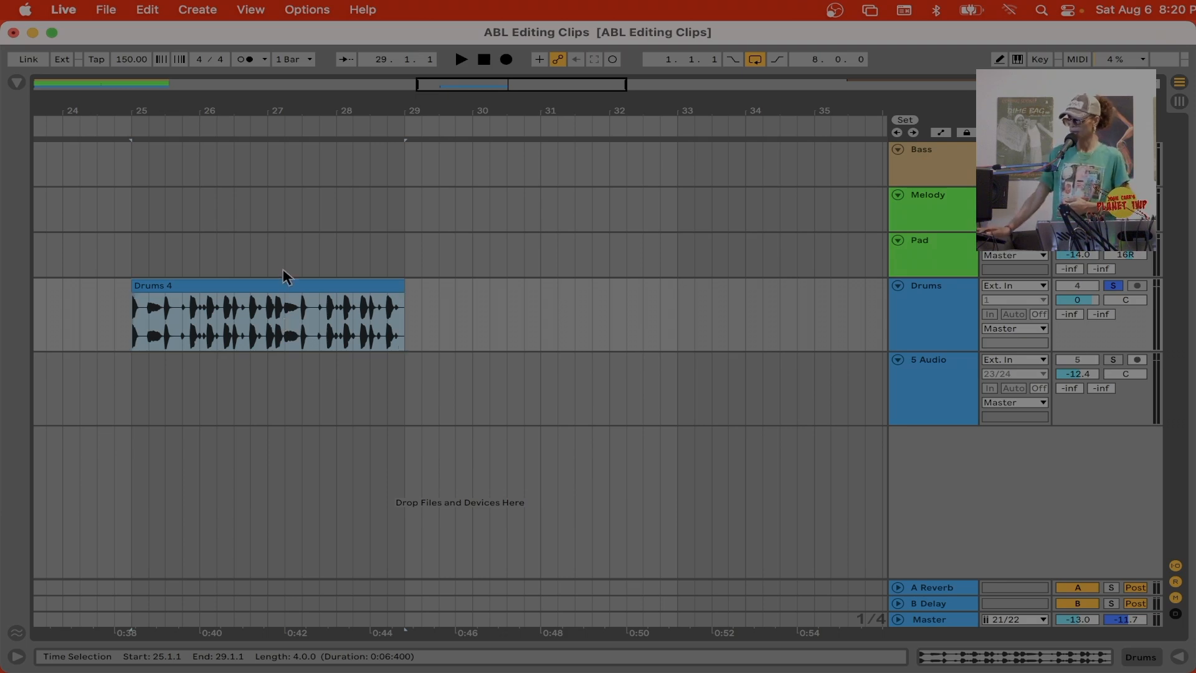
Play Drums 4, time-stretch it shorter to end at 26.1.1, play the result, and undo the stretch.
key(space)
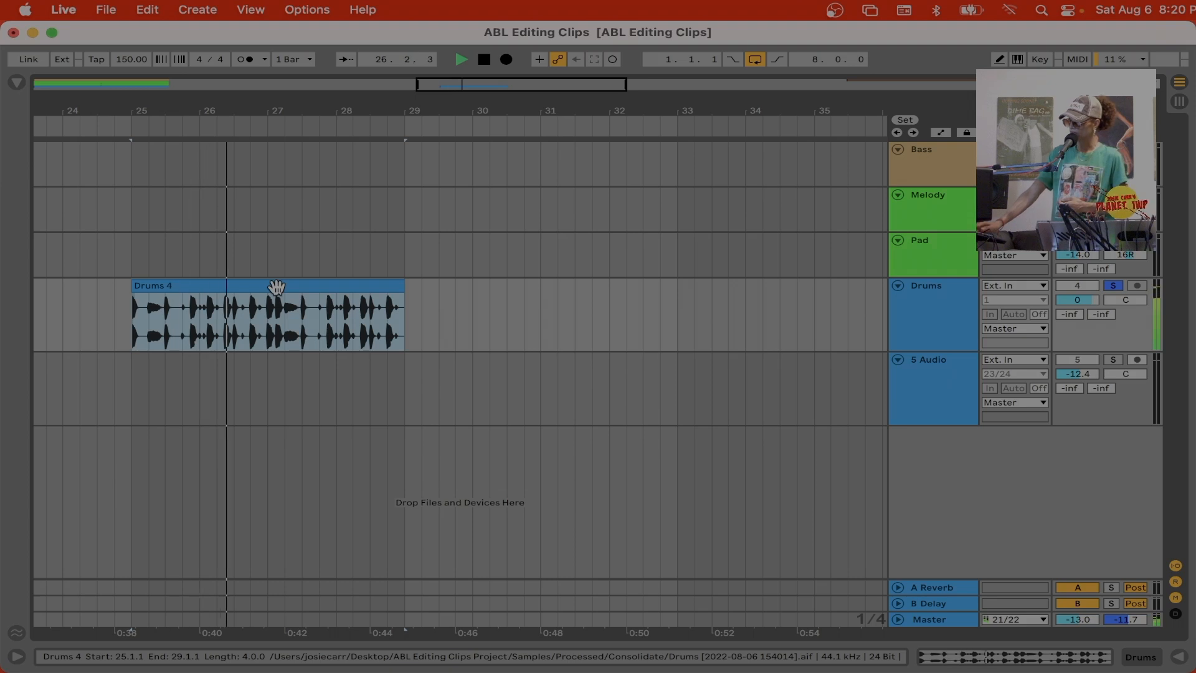
key(space)
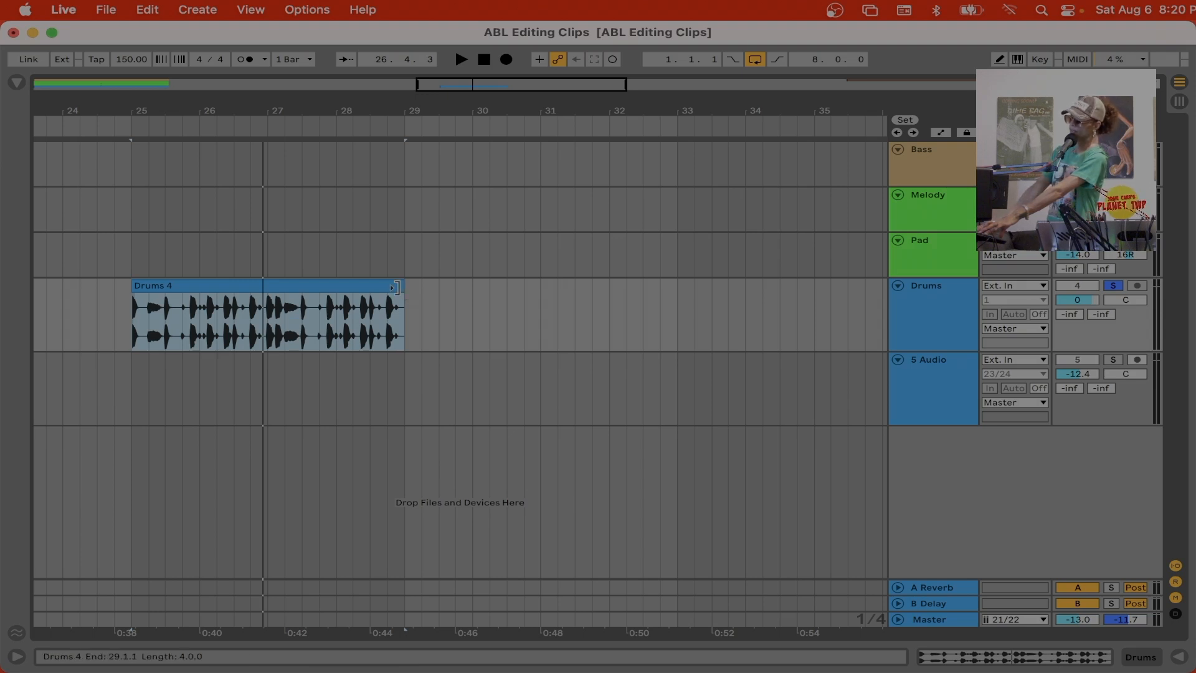
drag(394, 287, 200, 289)
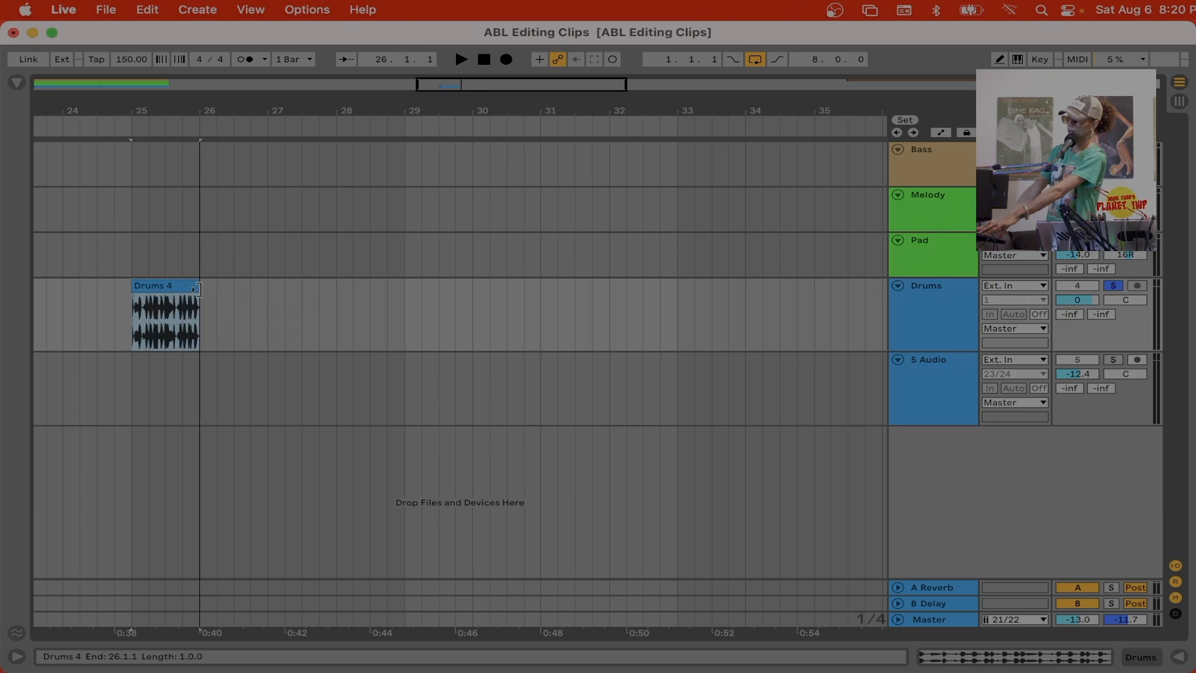
key(space)
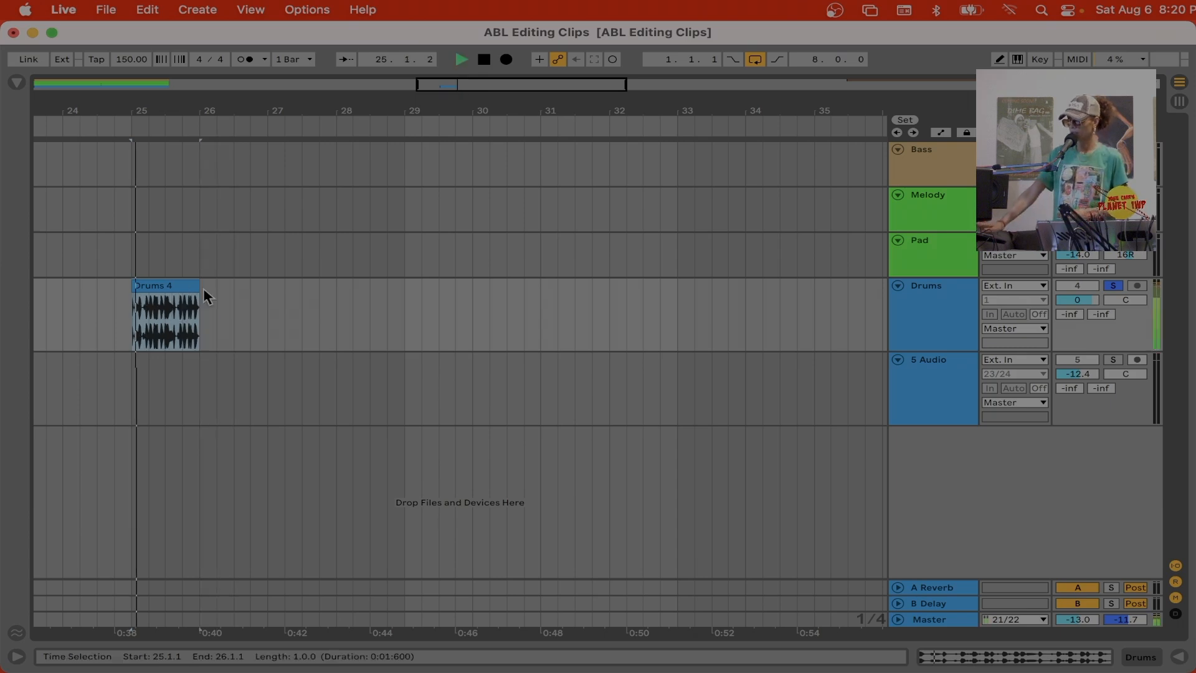
key(space)
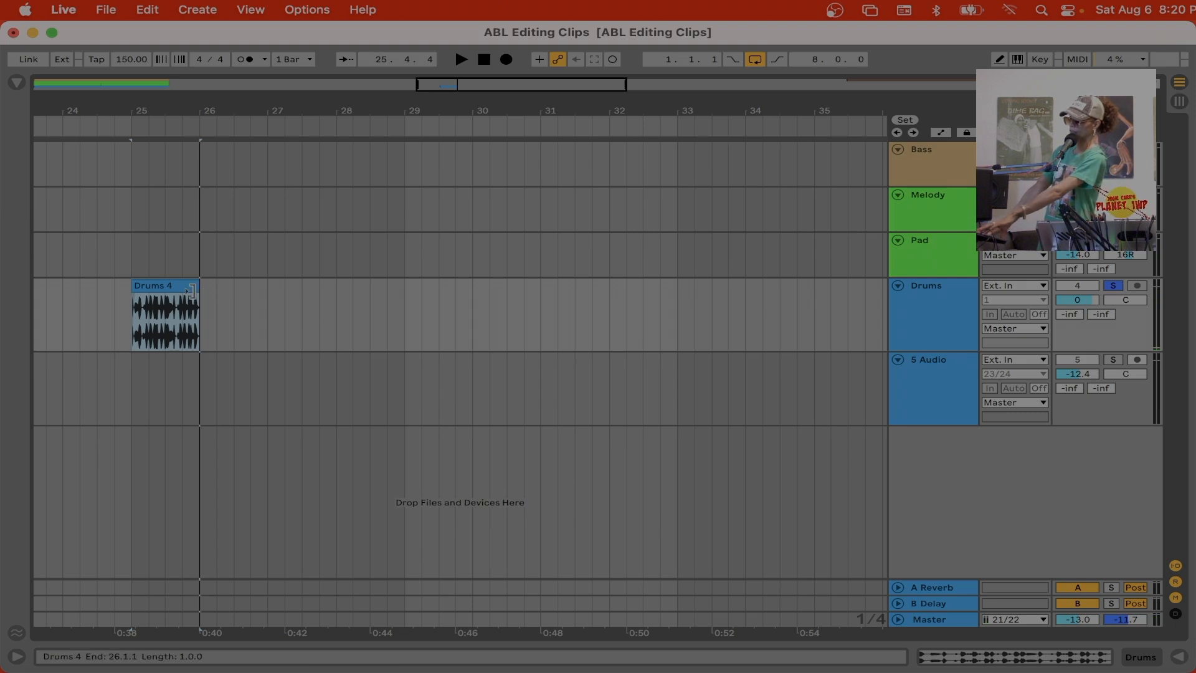
key(super+z)
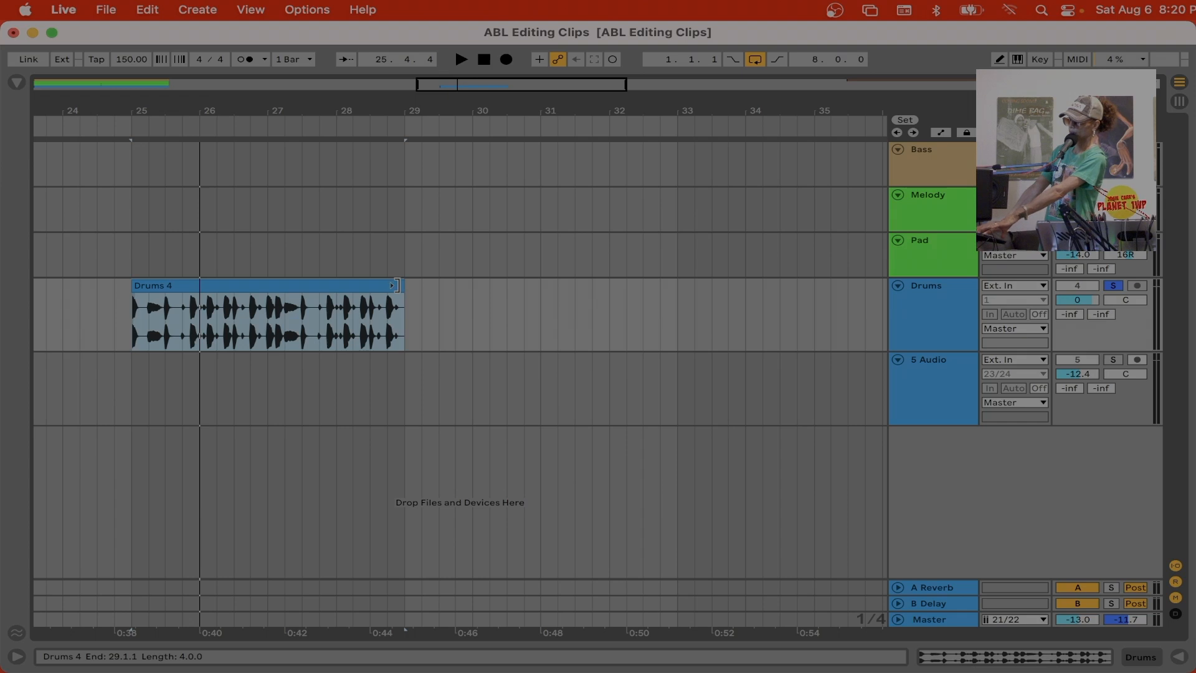
Time-stretch Drums 4 longer to end at 33.1.1, play it, and undo the stretch.
drag(397, 285, 678, 298)
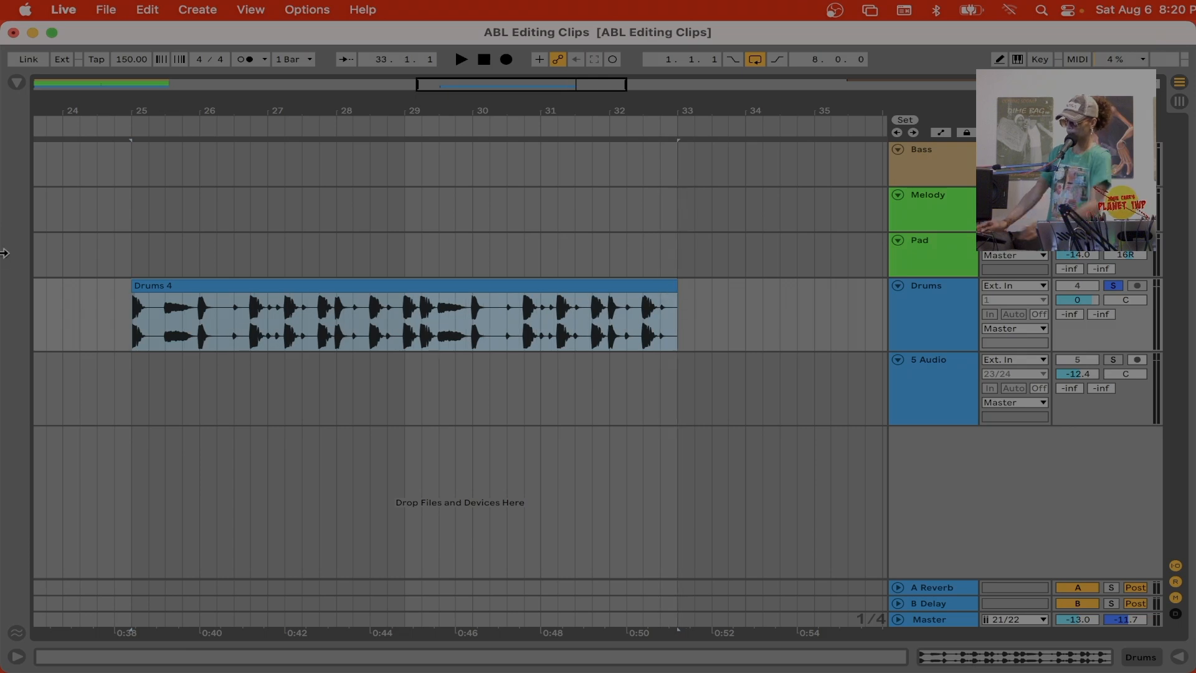
key(space)
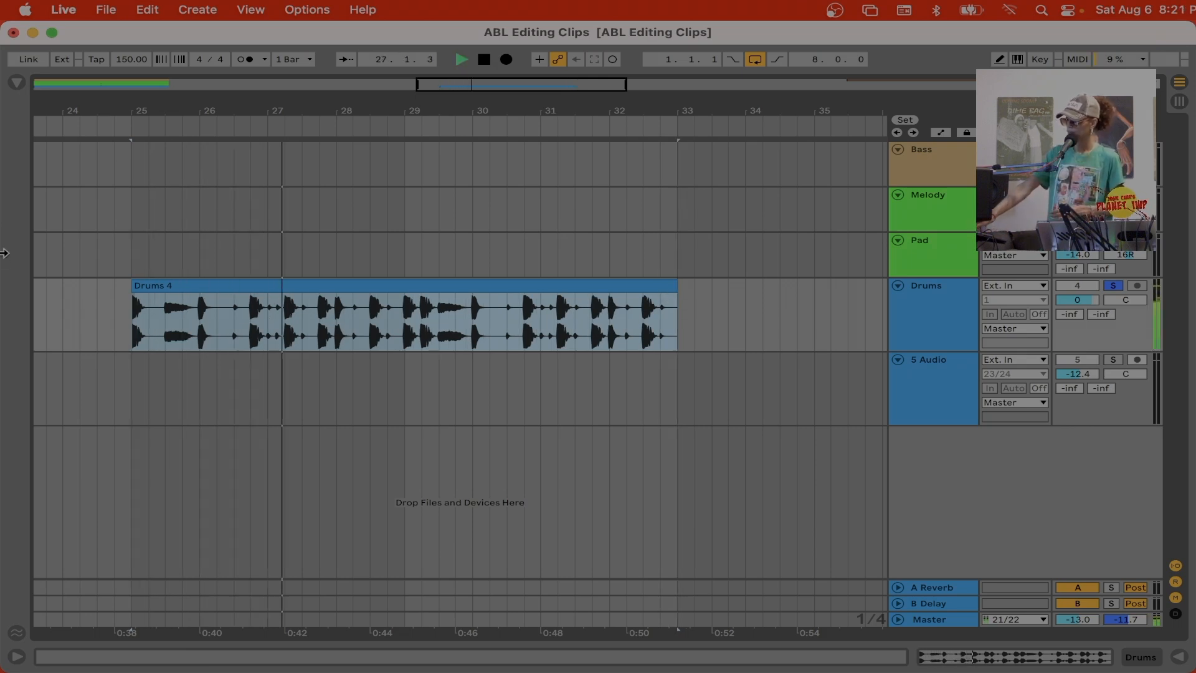
key(space)
key(super+z)
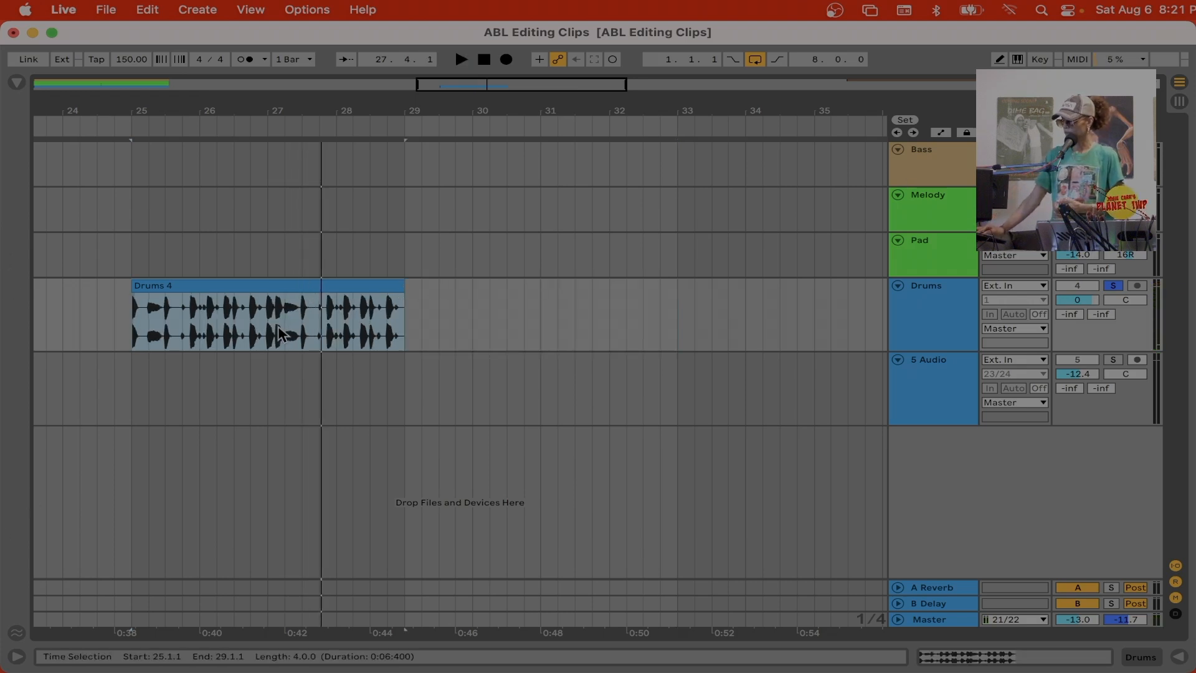
Split the Drums 4 clip at 28.1.1.
click(337, 332)
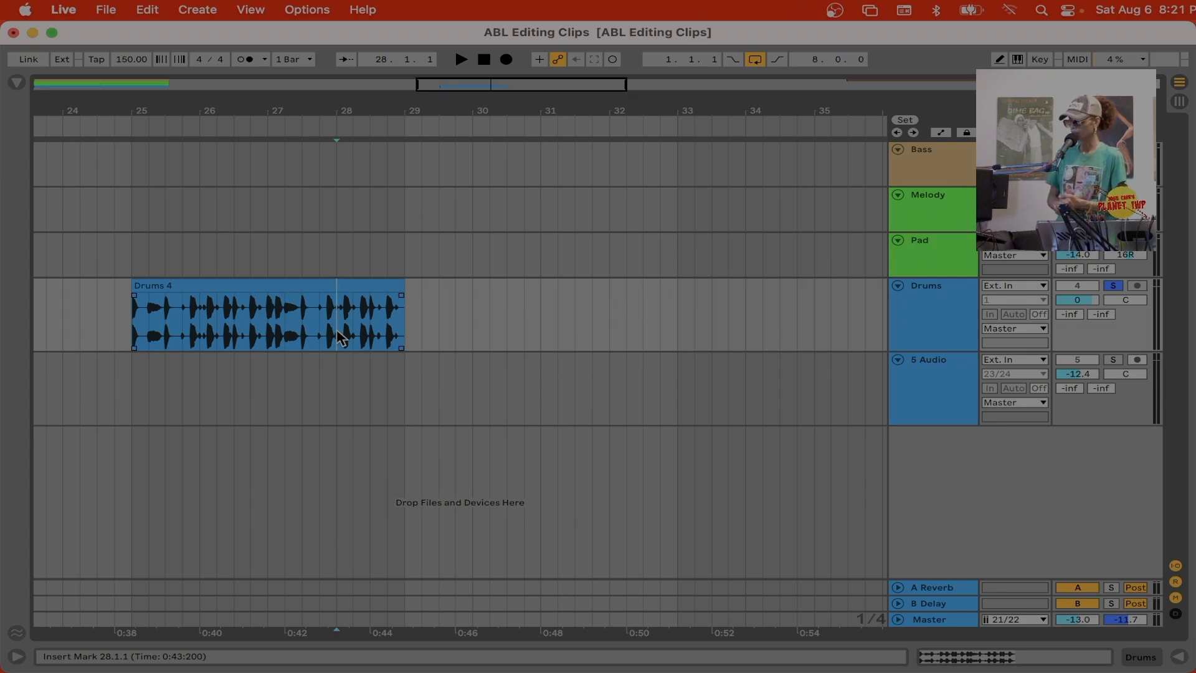
drag(340, 337, 396, 339)
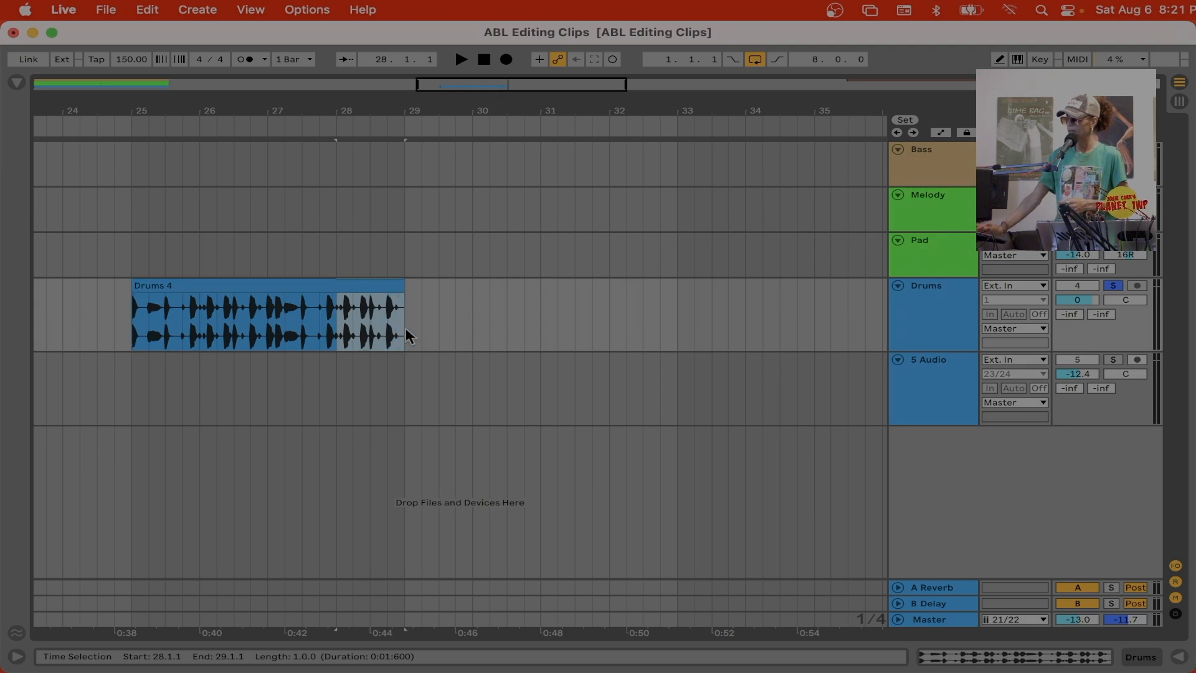
click(341, 325)
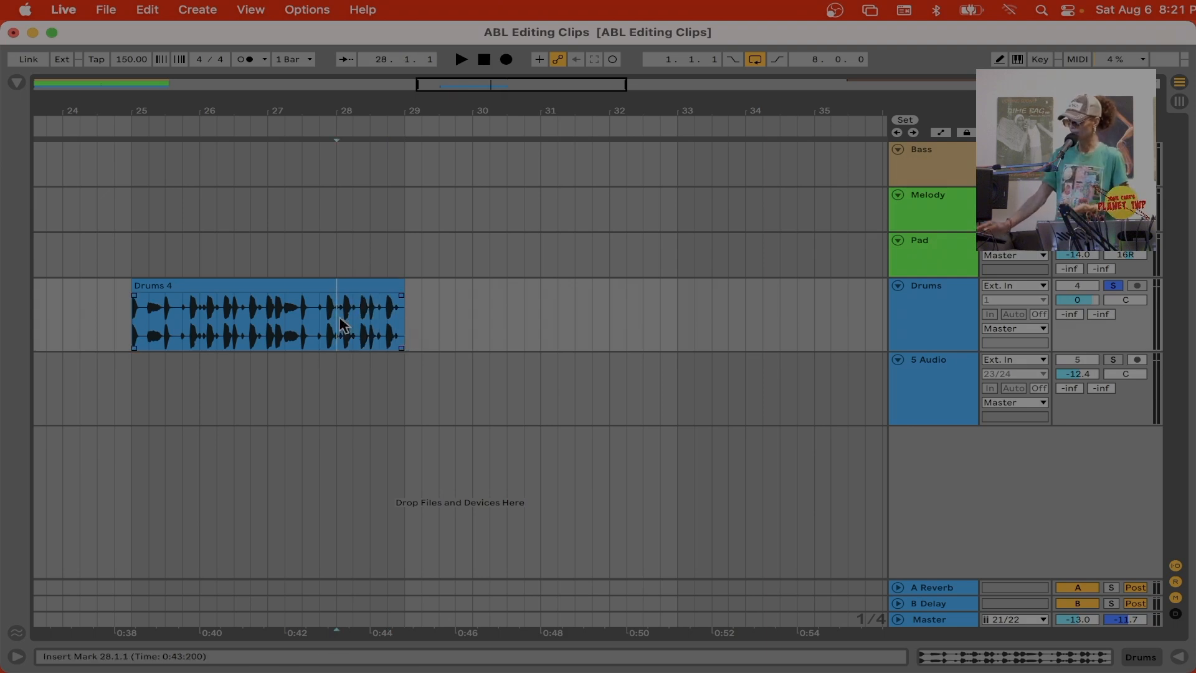
key(super+e)
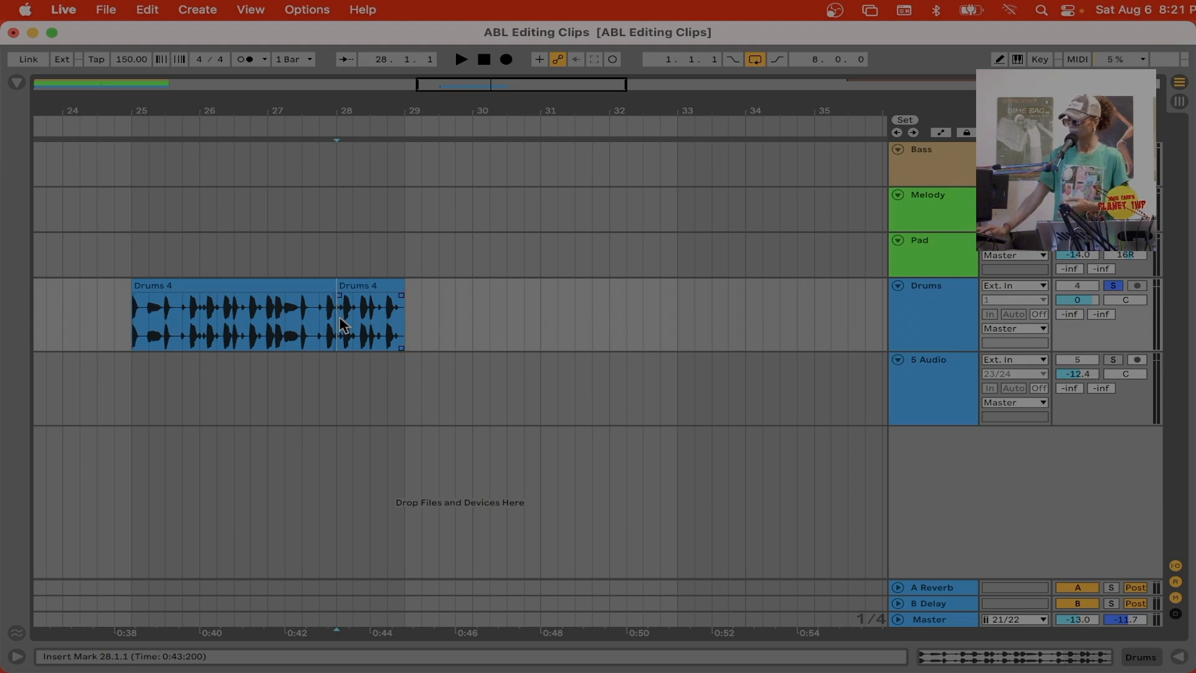
Time-stretch the second part of Drums 4 to end at 31.1.1, play from 25.1.1, and undo the stretch.
click(382, 285)
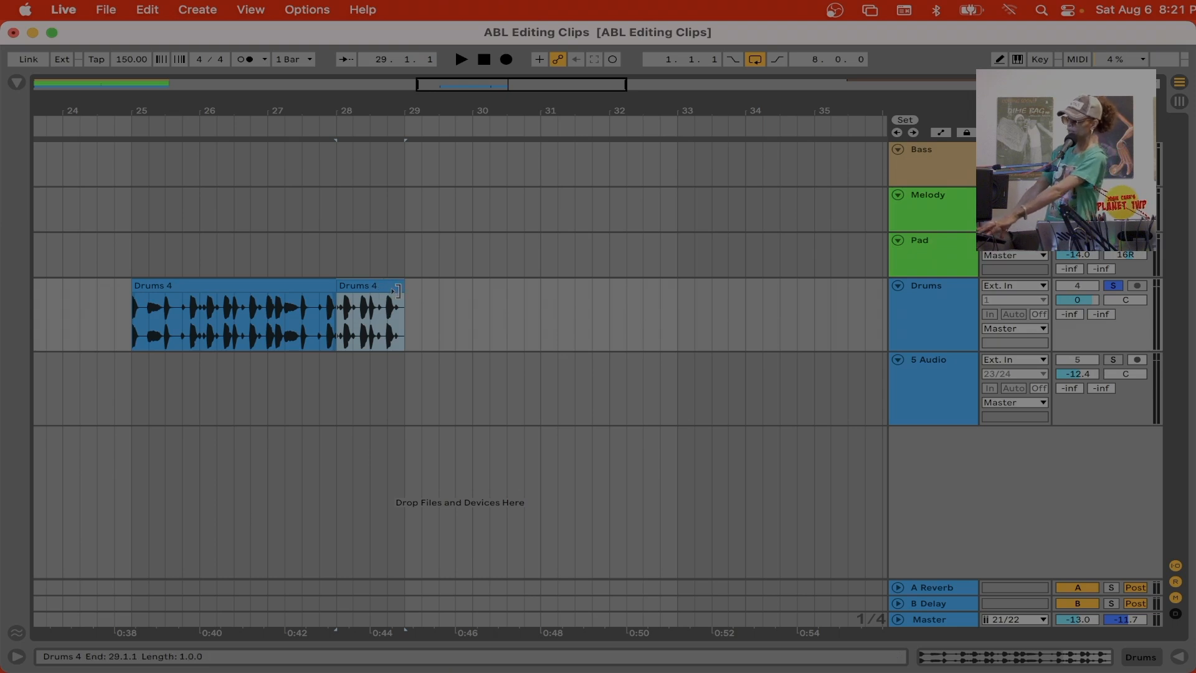
drag(397, 291, 542, 300)
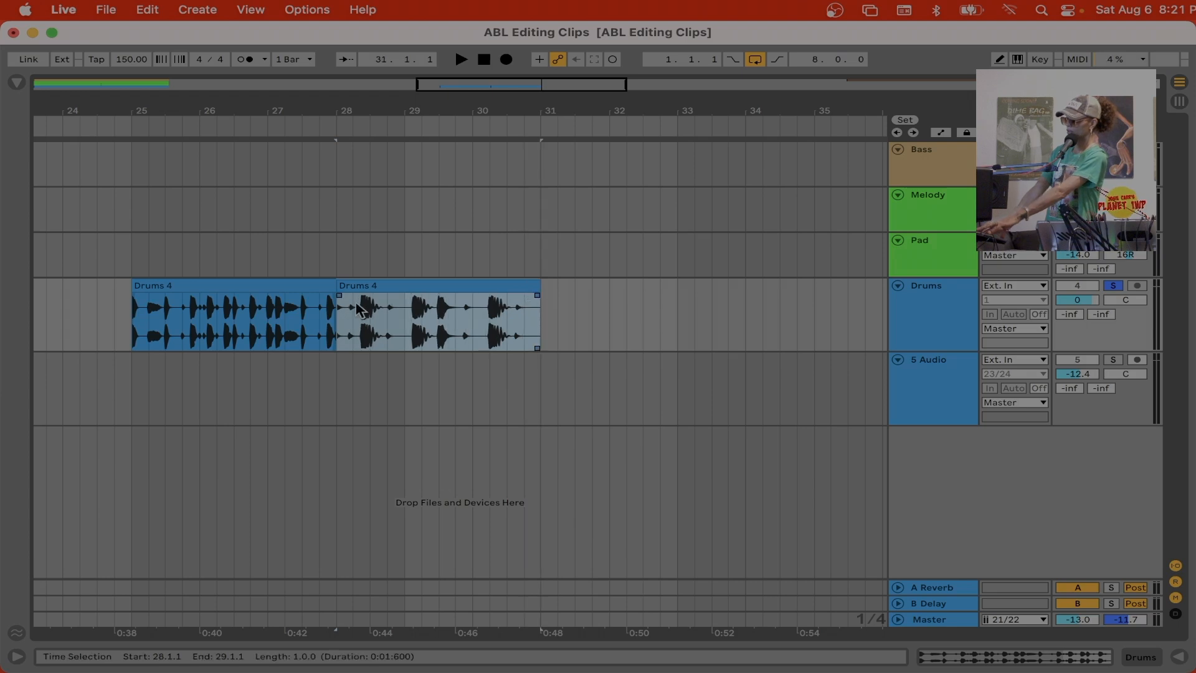
click(280, 299)
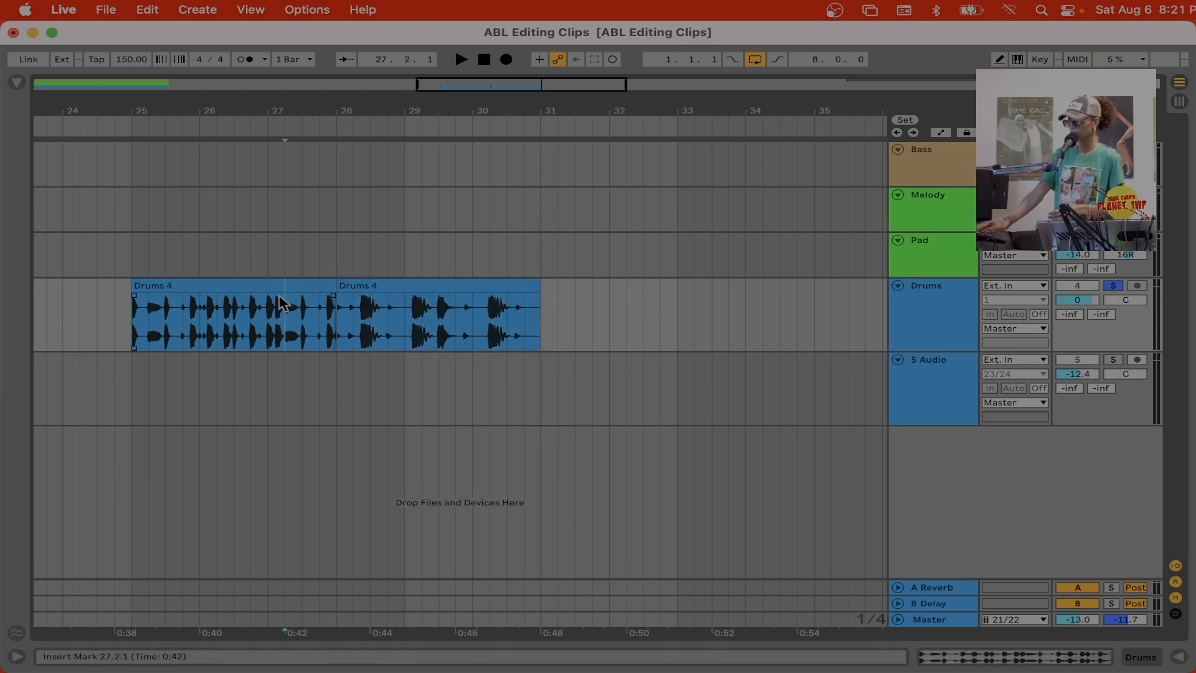
click(264, 285)
key(space)
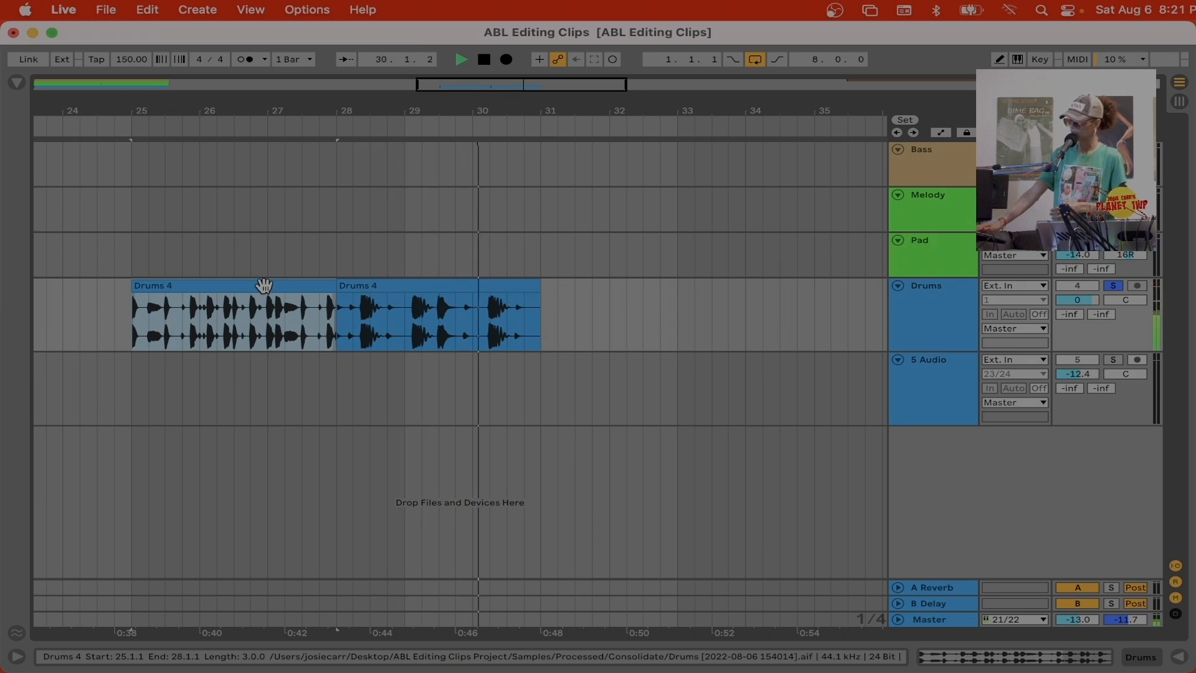
key(super+z)
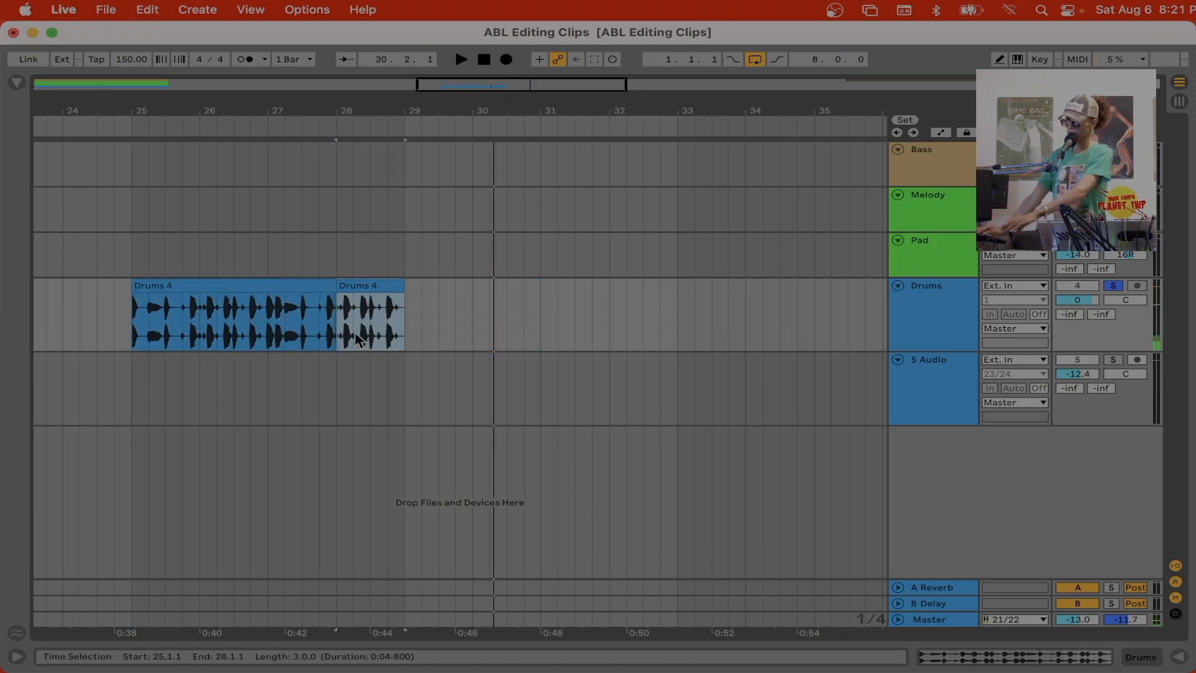
Time-stretch the second part of Drums 4 down to half a bar, play it, and undo the stretch.
drag(404, 285, 203, 167)
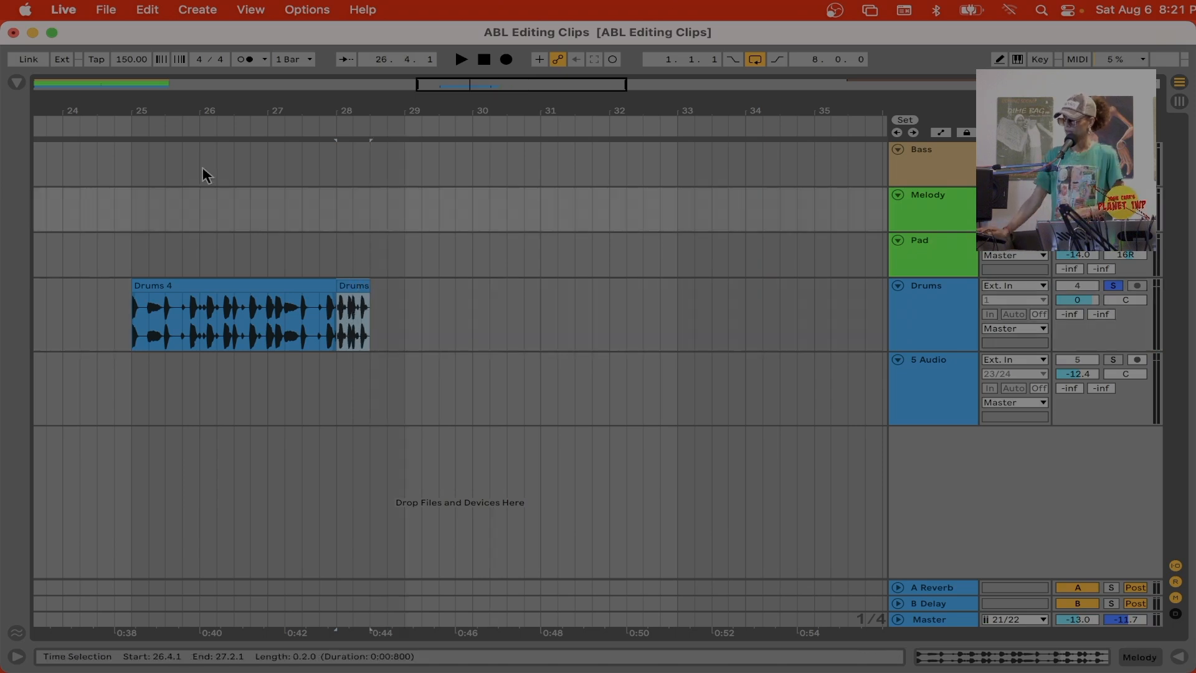
click(228, 211)
key(space)
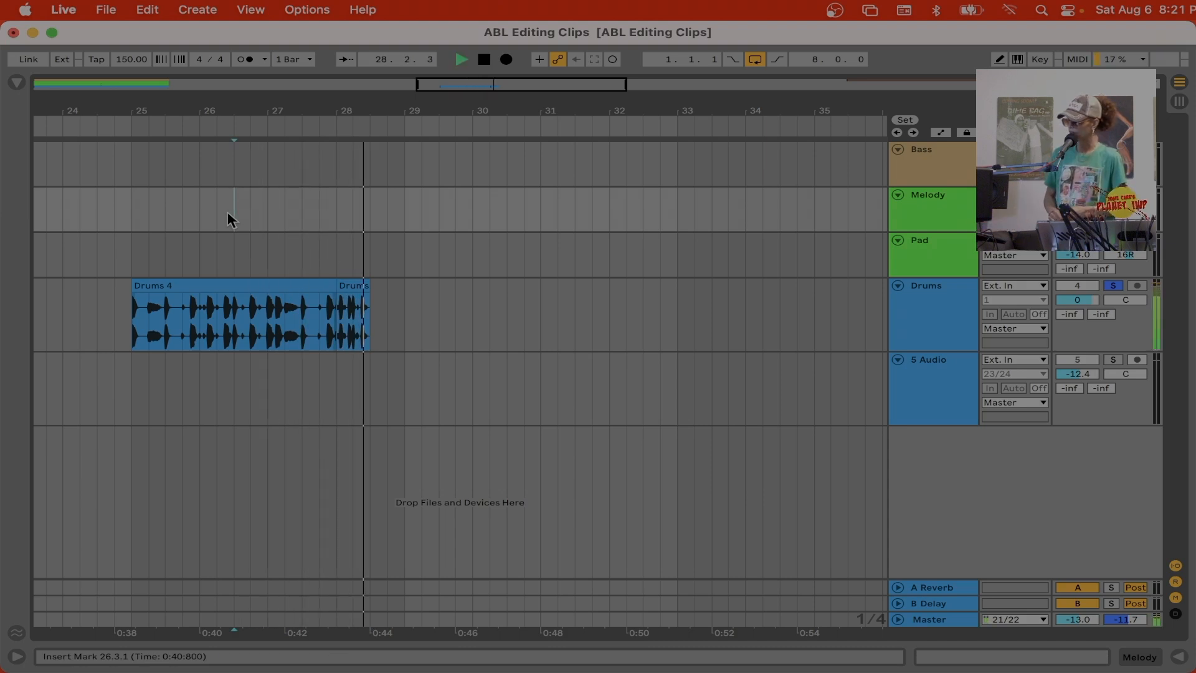
key(space)
key(super+z)
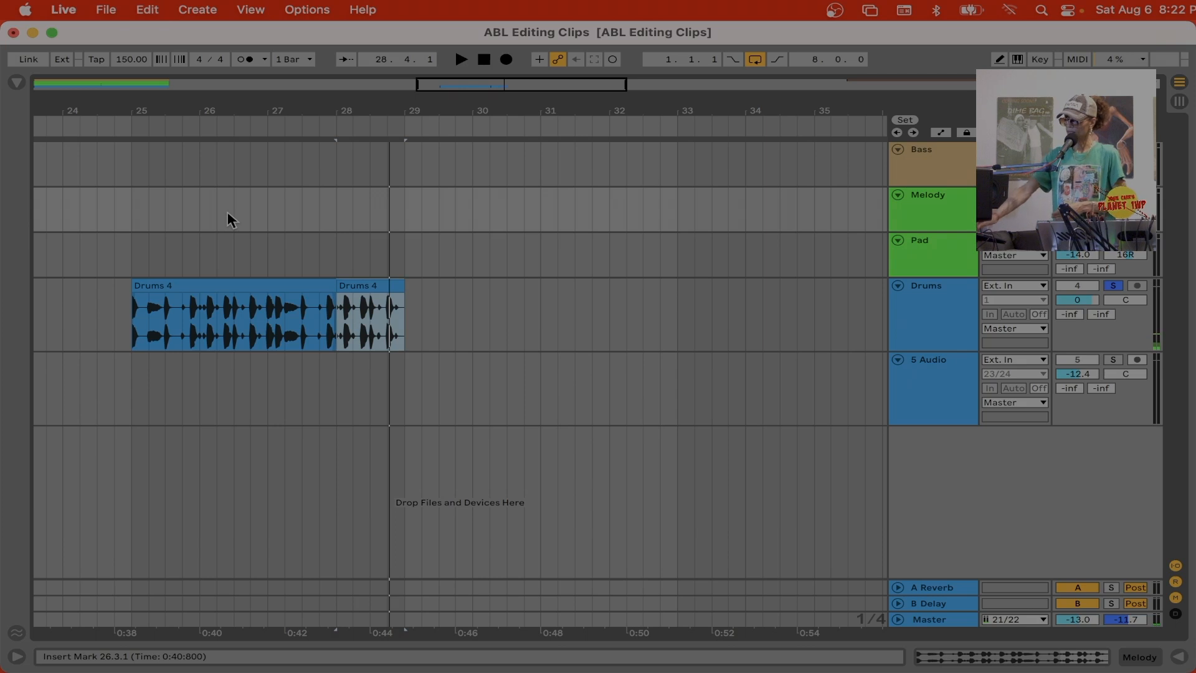
Undo the split of Drums 4 at 28.1.1.
key(z)
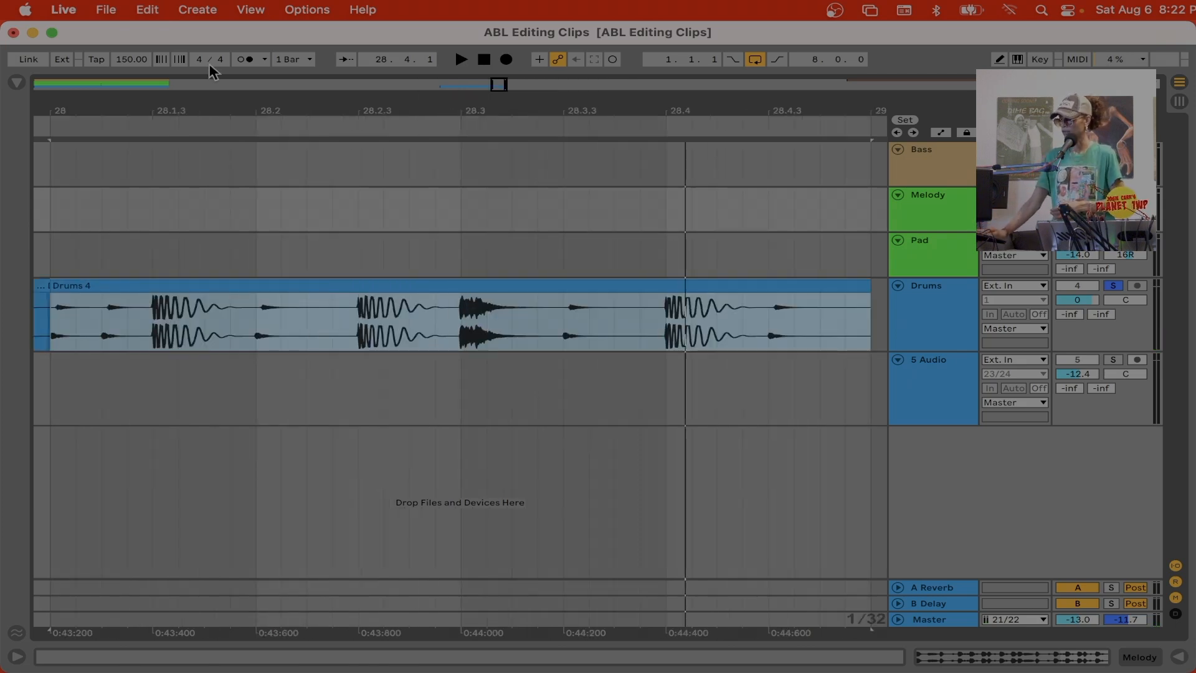
mouse_move(177, 102)
mouse_down()
mouse_move(176, 150)
mouse_move(395, 104)
mouse_up()
key(super+z)
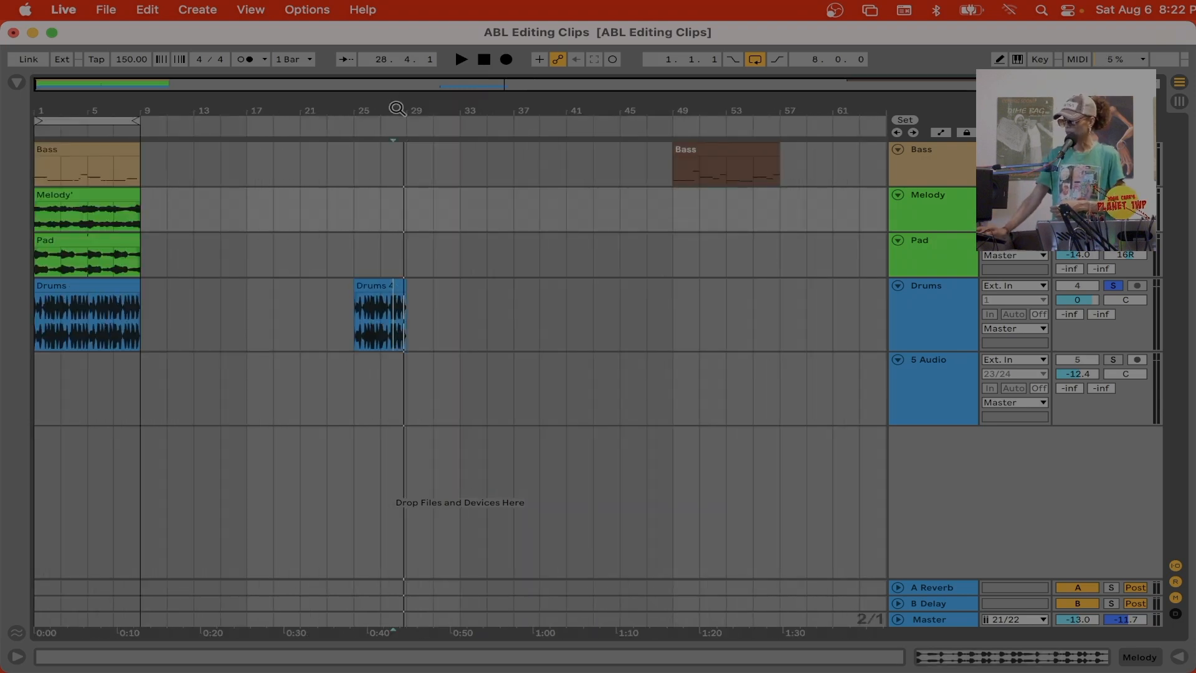
Select the whole Drums 4 clip, open its clip details, and turn on Loop.
drag(370, 111, 379, 285)
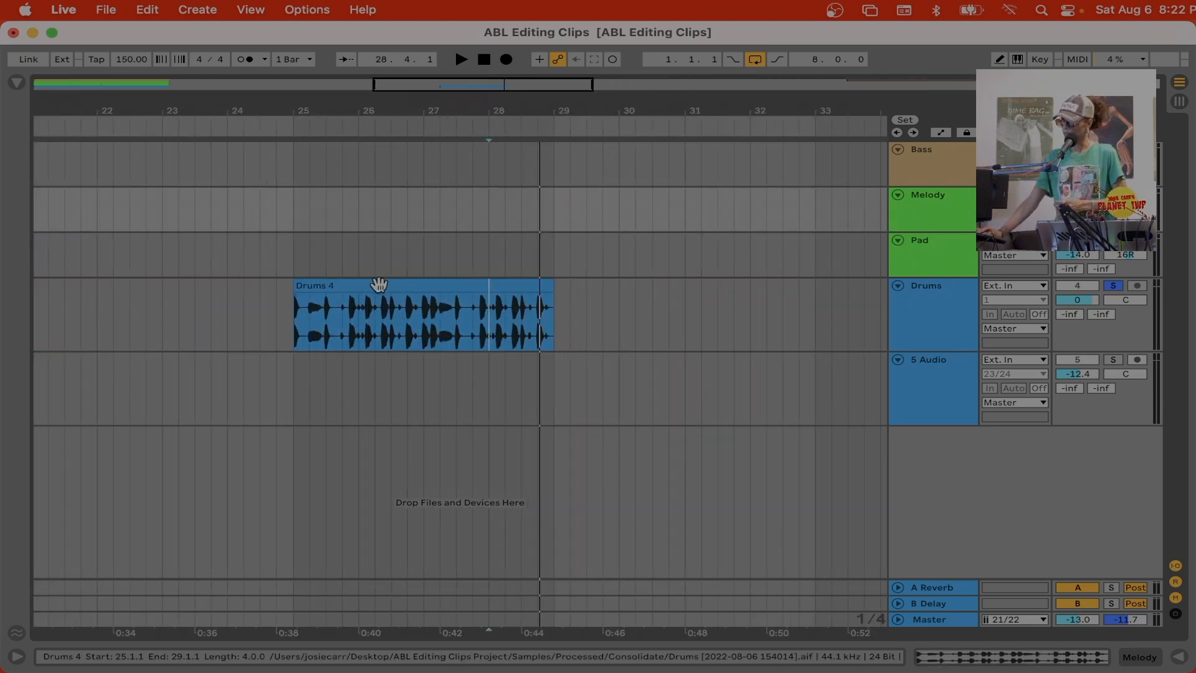
click(381, 286)
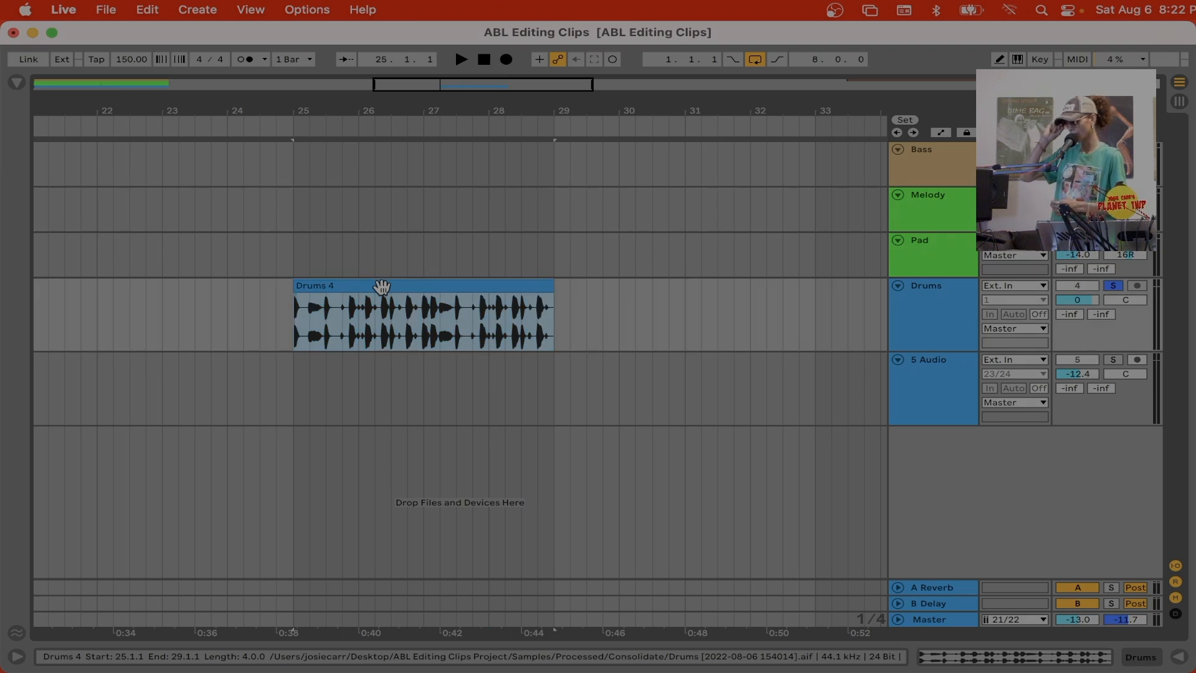
double_click(381, 286)
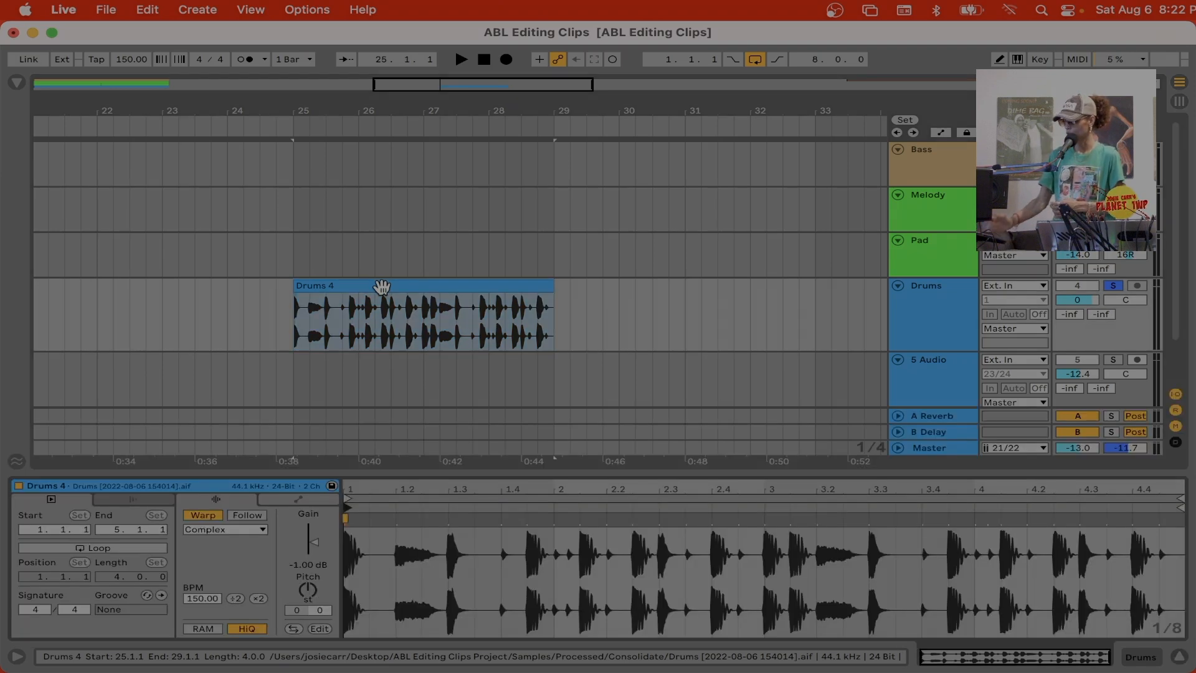
mouse_move(405, 311)
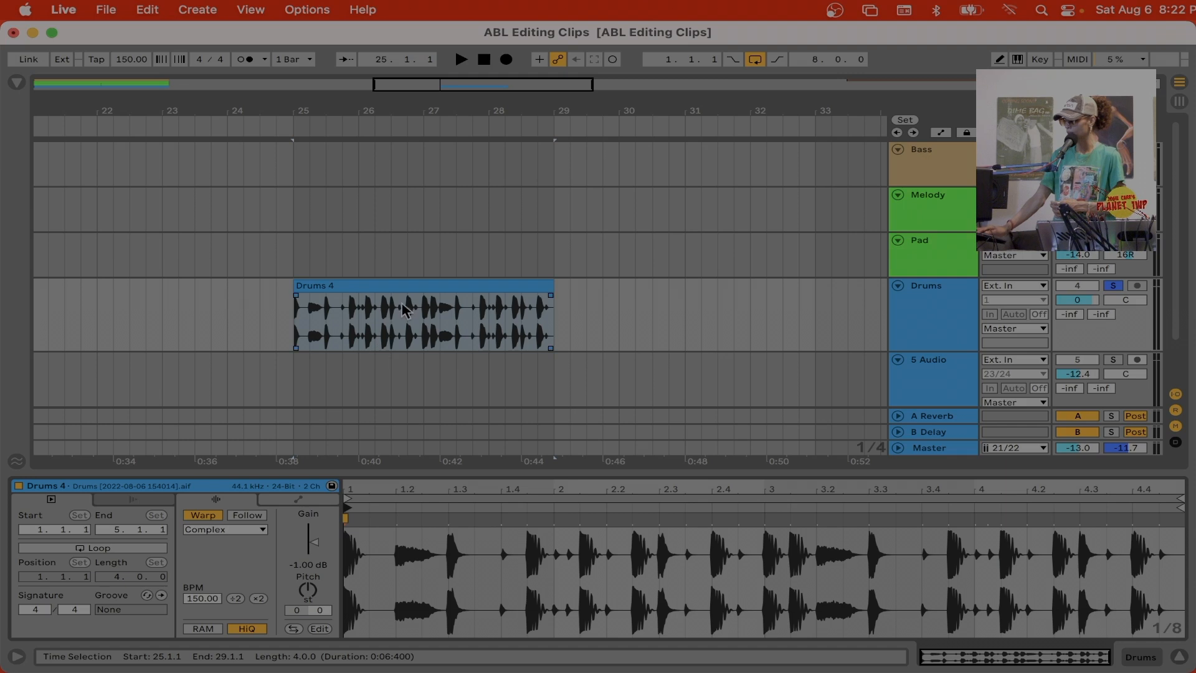
click(93, 548)
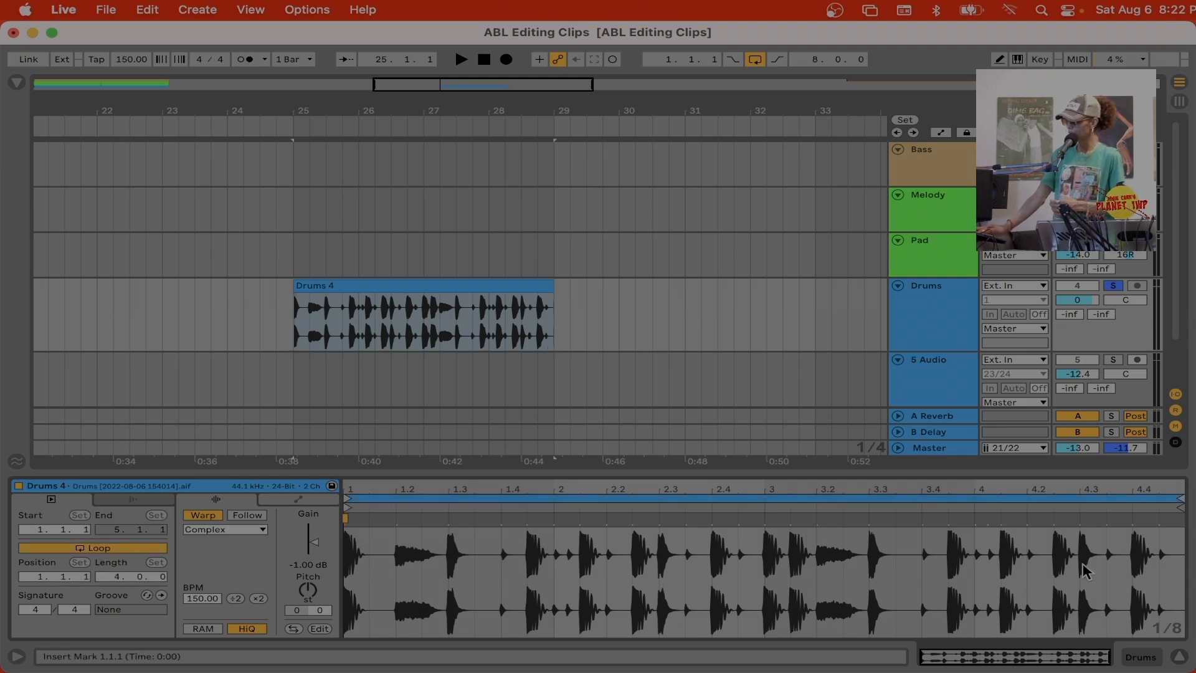
Extend the looped Drums 4 clip to 33.1.1 and on to 37.1.1, and play it from 25.1.1.
drag(283, 100, 283, 81)
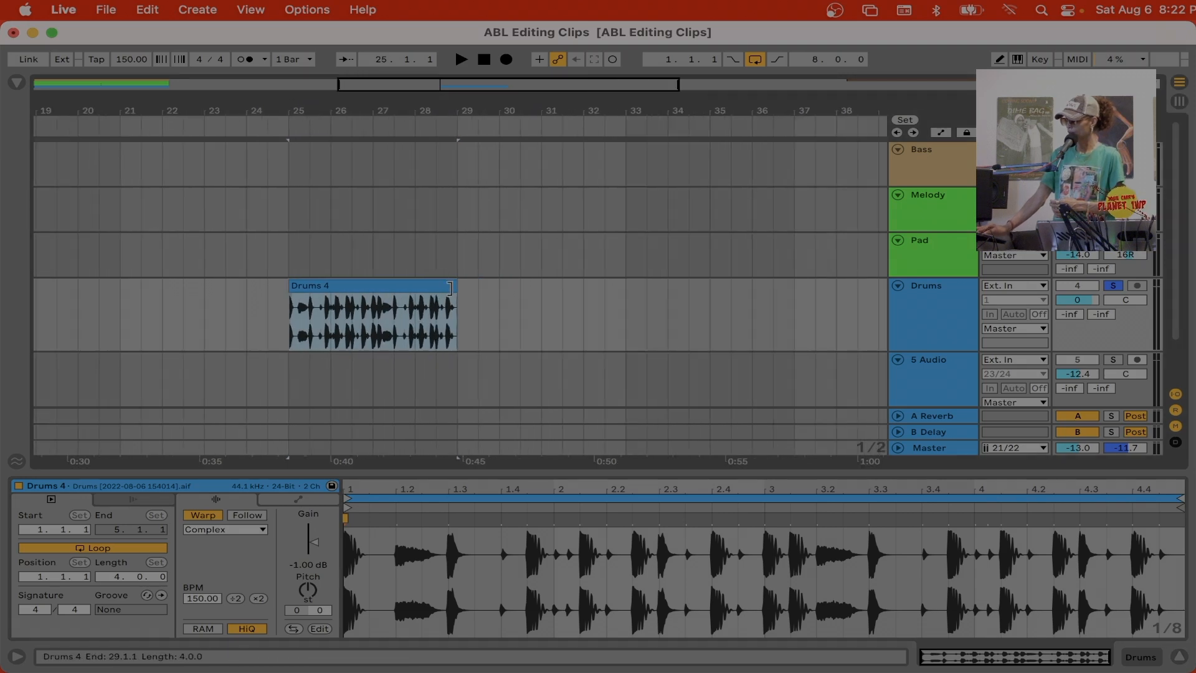
drag(449, 288, 618, 300)
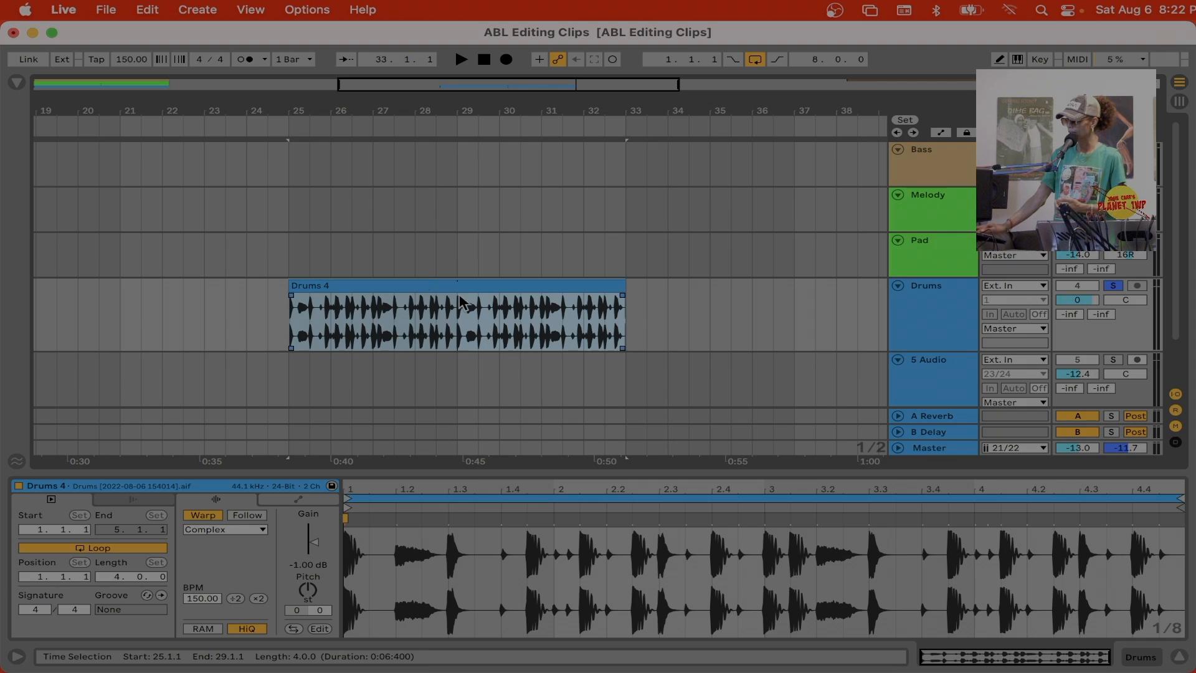
drag(617, 284, 794, 303)
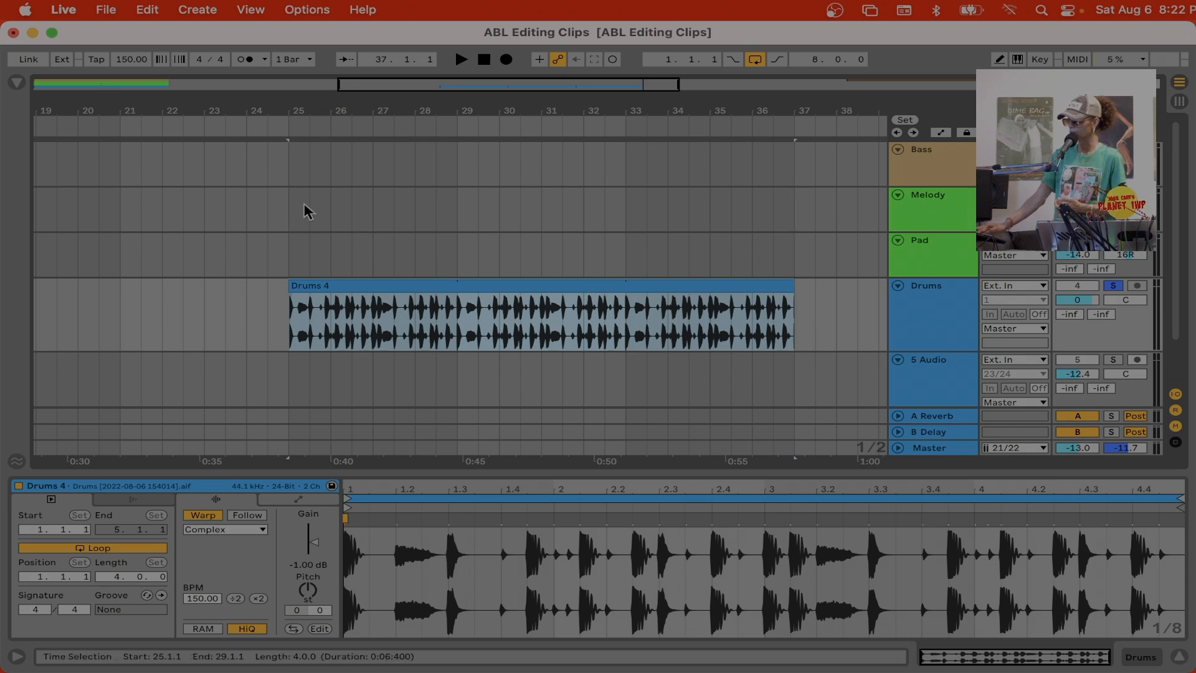
click(289, 166)
drag(290, 244, 287, 122)
key(space)
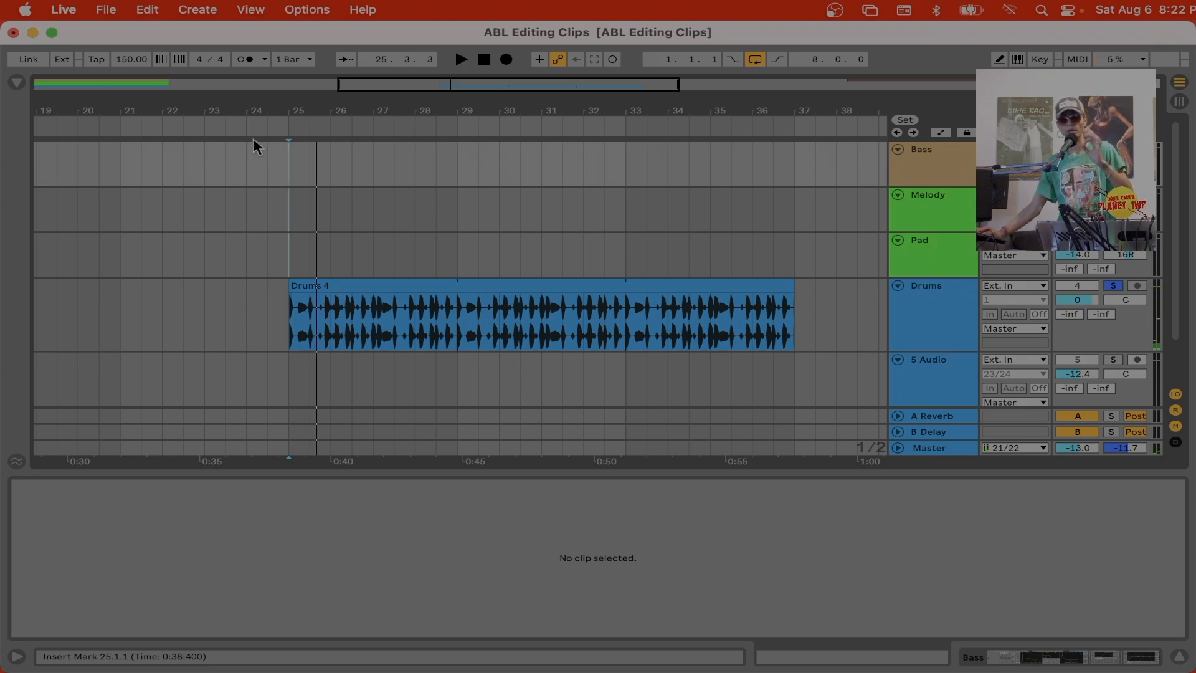
Select the Drums clip at the start of the arrangement to show its clip details.
drag(292, 109, 353, 104)
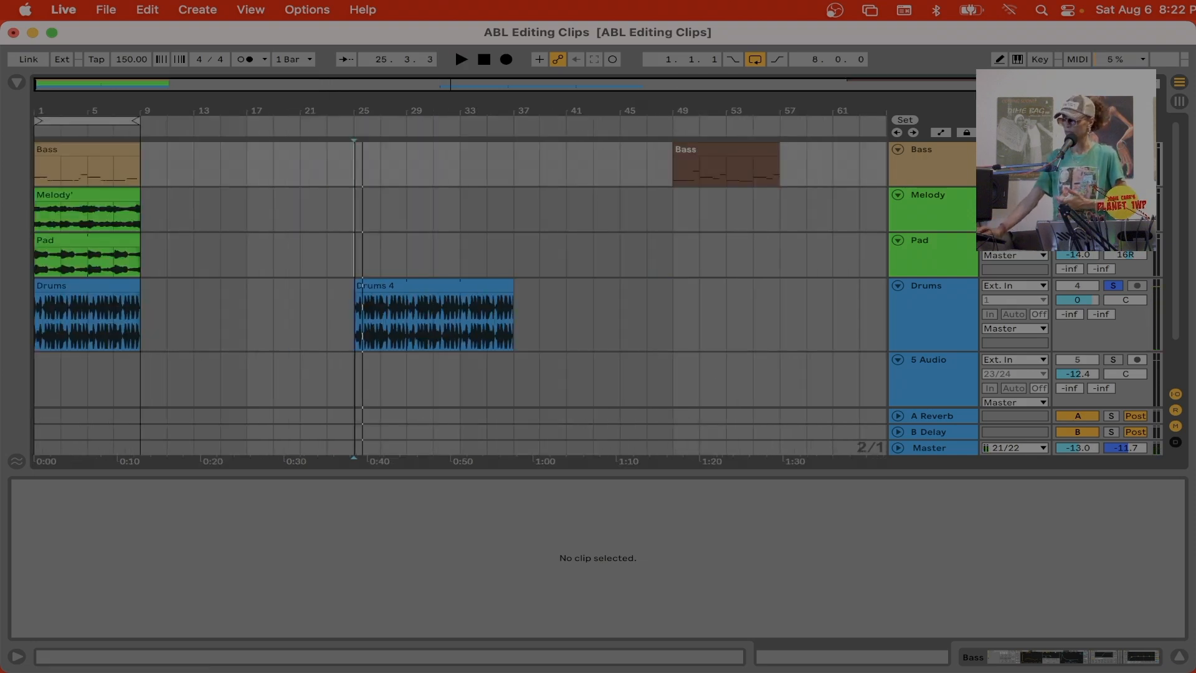
click(273, 316)
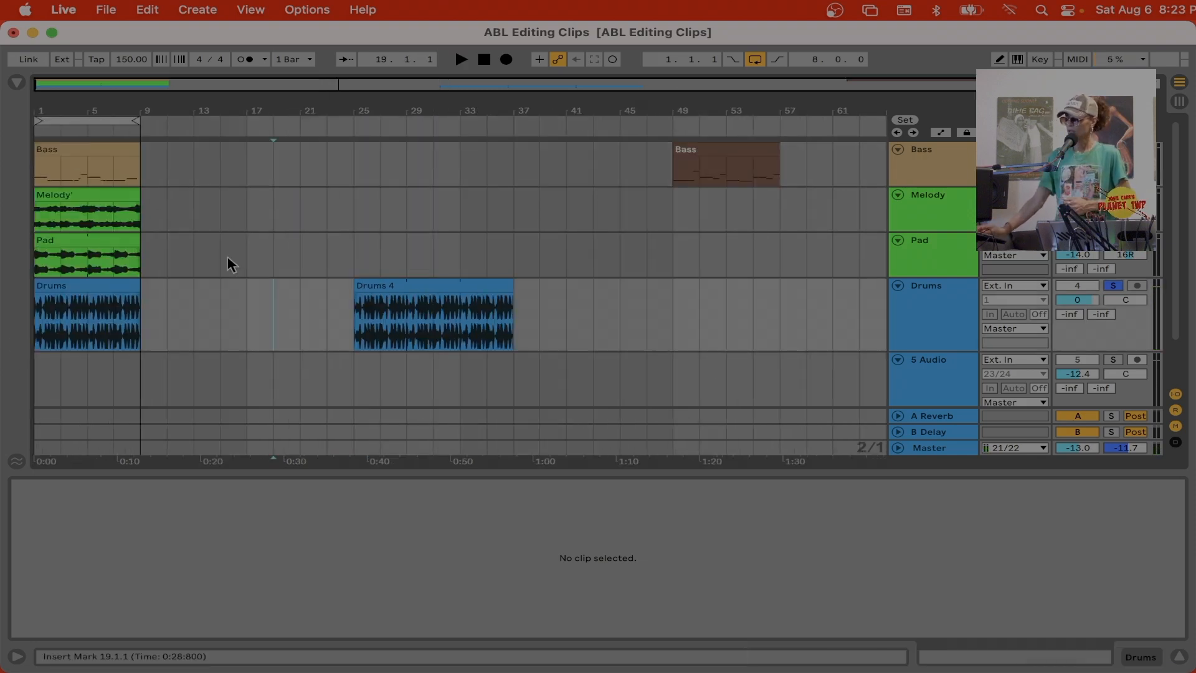
click(61, 286)
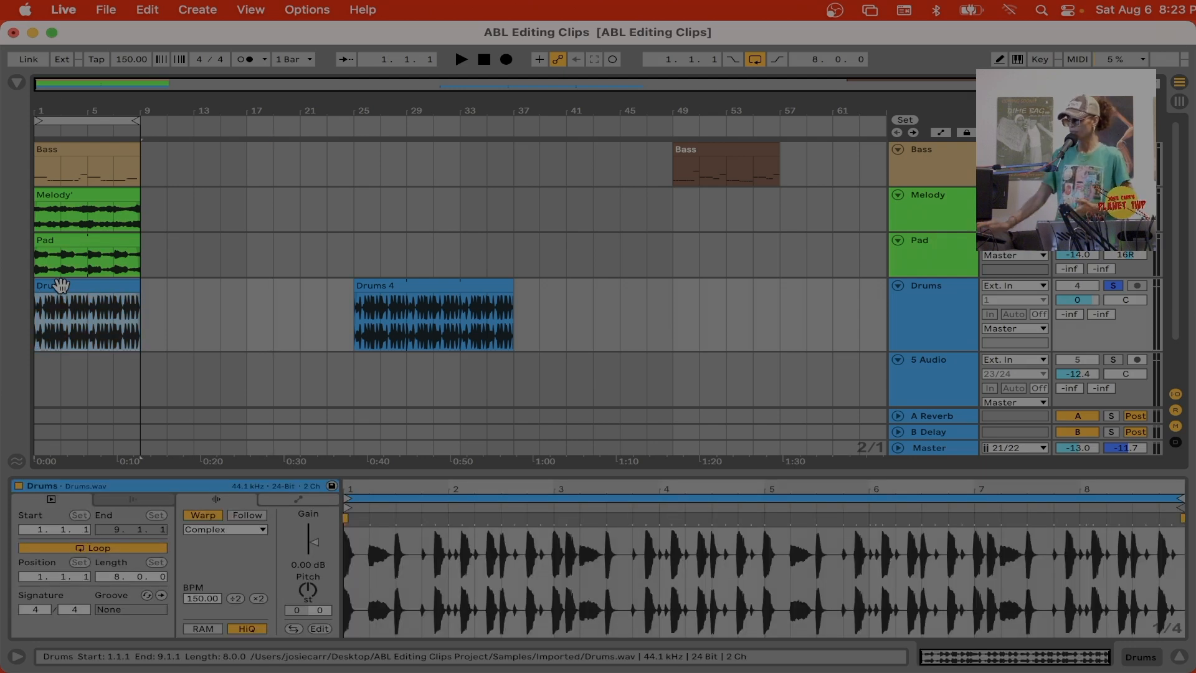
Select the looped section from 1.1.1 to 9.1.1 on every track and duplicate it four times, filling the arrangement to 41.1.1.
key(super+l)
key(super+l)
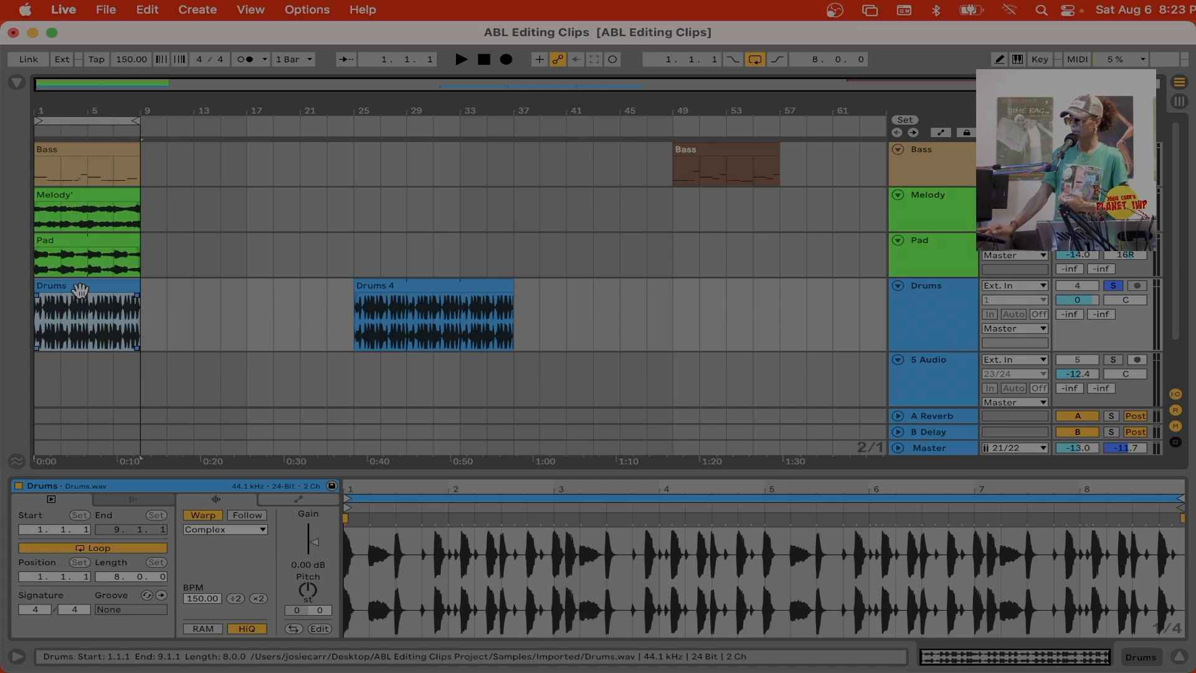
click(101, 120)
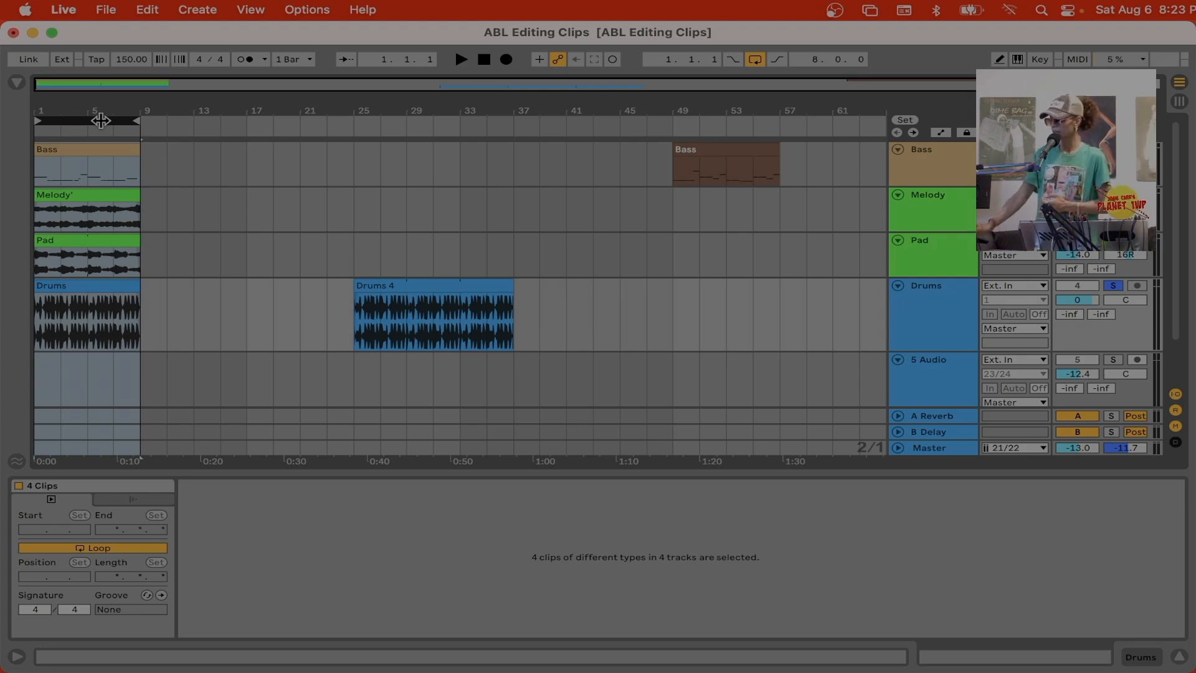
key(super+d)
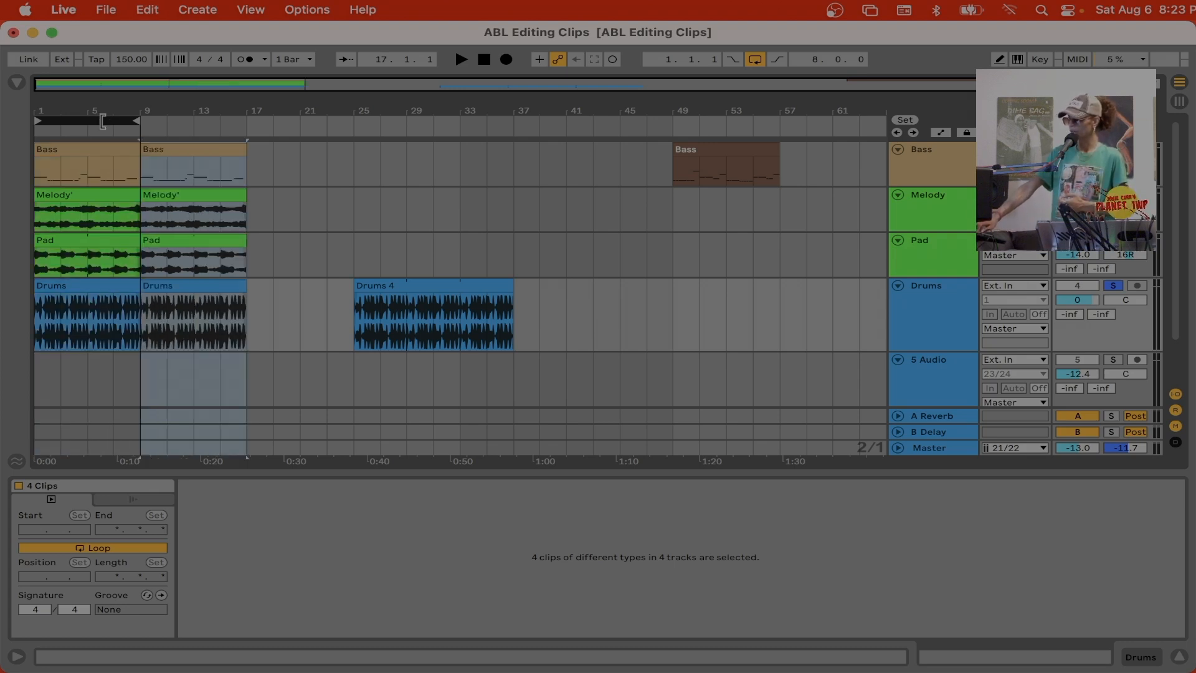
key(super+d)
key(super+d)
key(super+d)
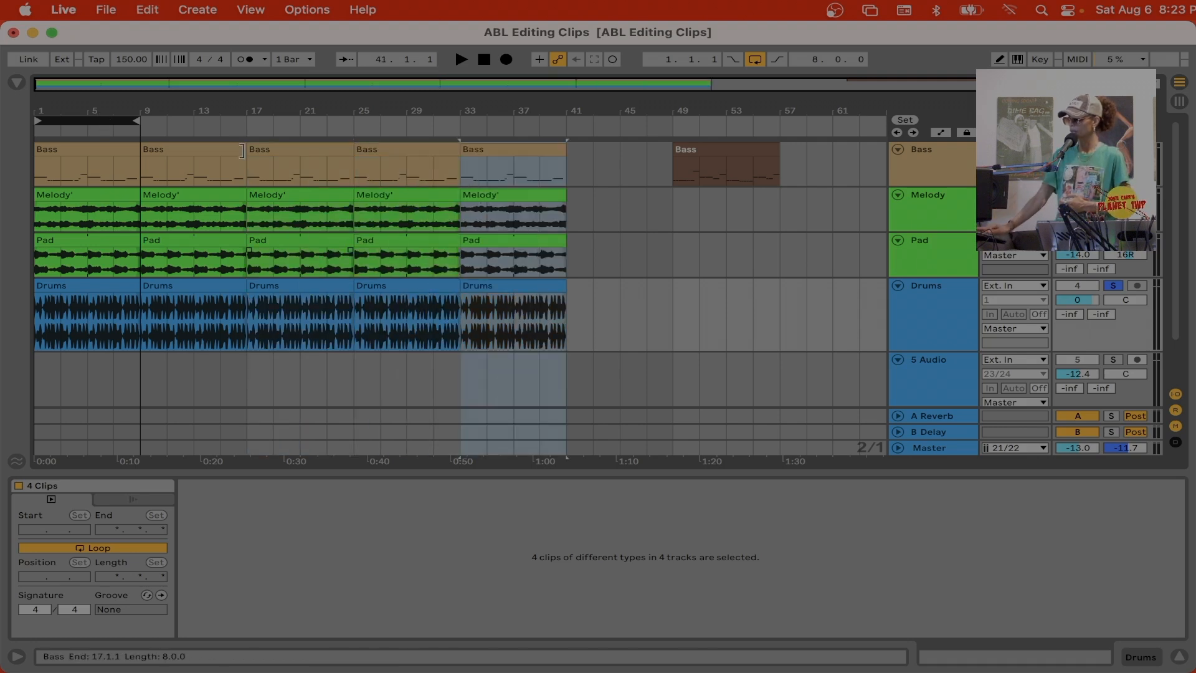
Resize the arrangement loop to 16 bars and trim away the clips past 37.1.1 on the Bass, Melody, Pad and Drums tracks.
drag(131, 120, 562, 162)
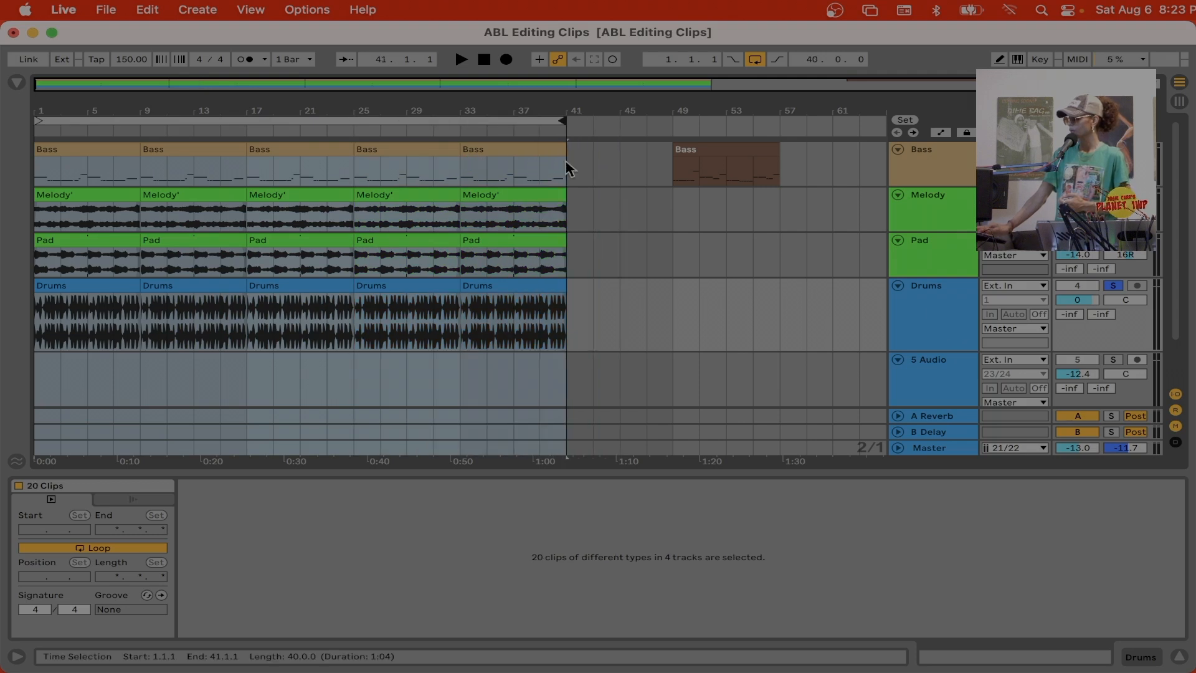
click(757, 160)
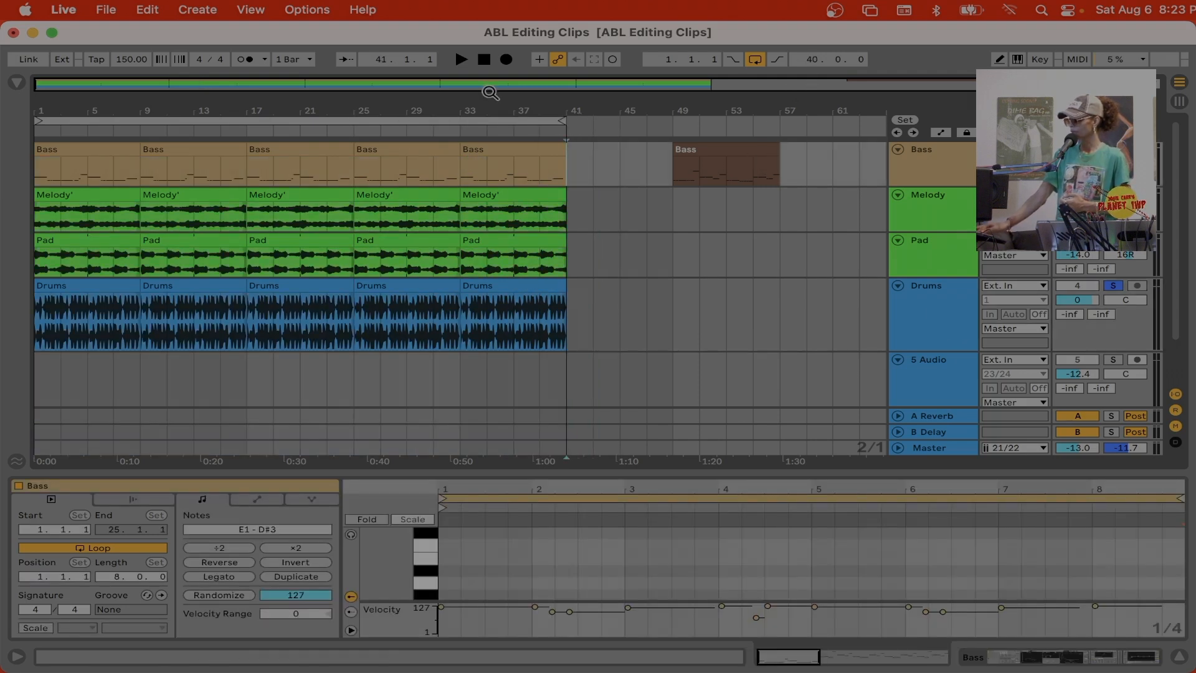
drag(545, 120, 246, 120)
drag(592, 156, 523, 308)
drag(418, 220, 321, 148)
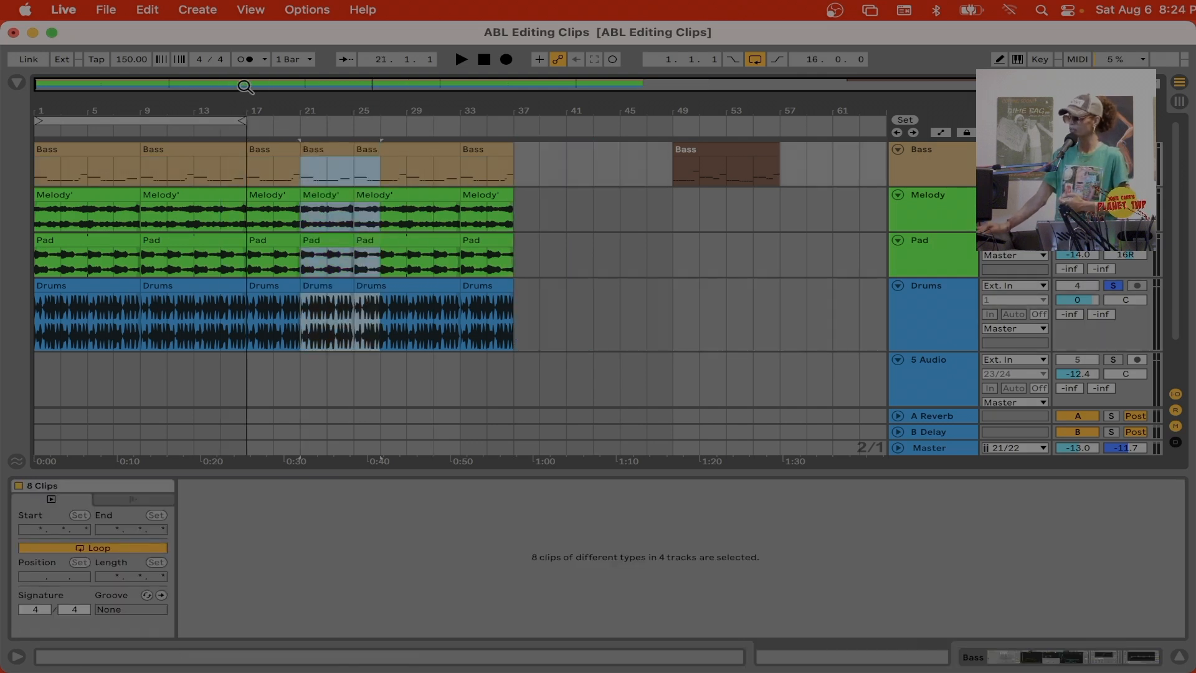
Set the arrangement loop to 32 bars and delete the clips after 33.1.1 on the Bass, Melody, Pad and Drums tracks.
drag(239, 121, 455, 128)
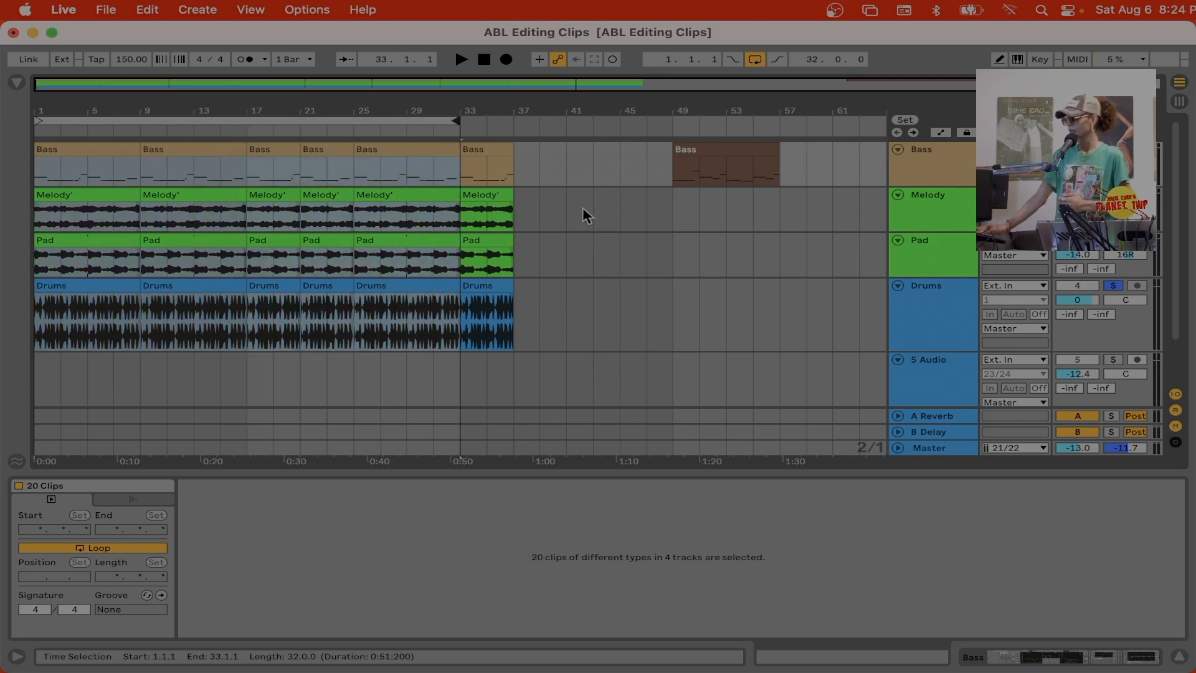
drag(564, 152, 465, 312)
key(Delete)
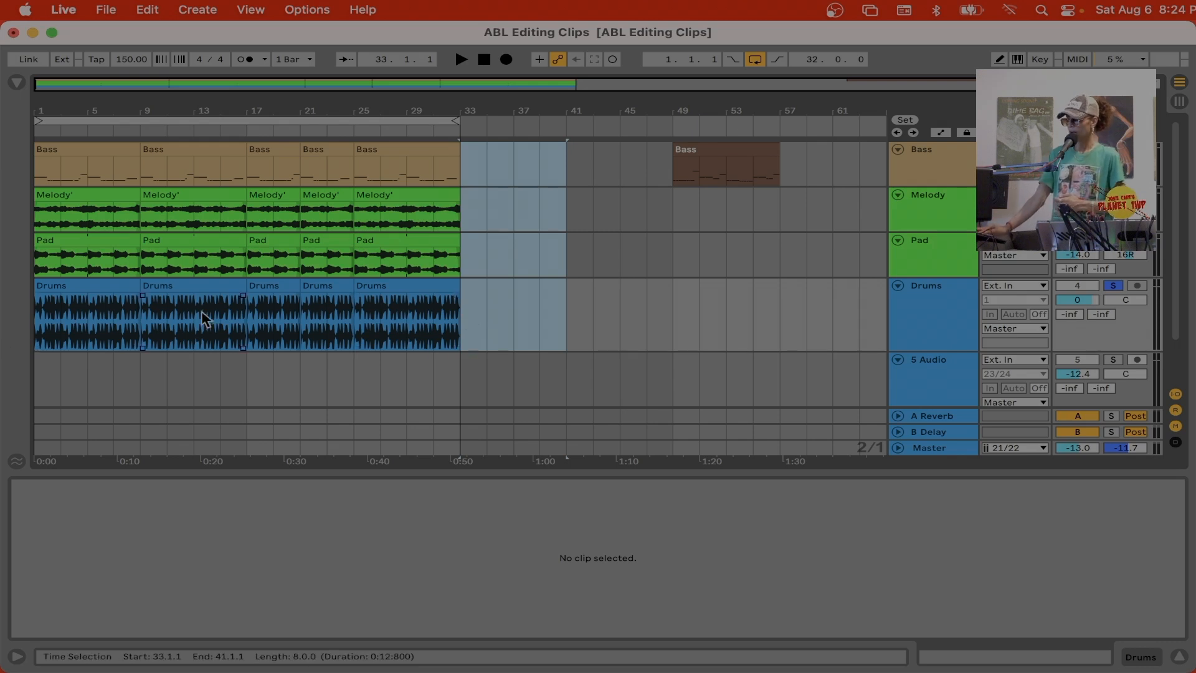
Select the first Drums clip, turn off solo on the Drums track, and play the arrangement from the start.
click(71, 287)
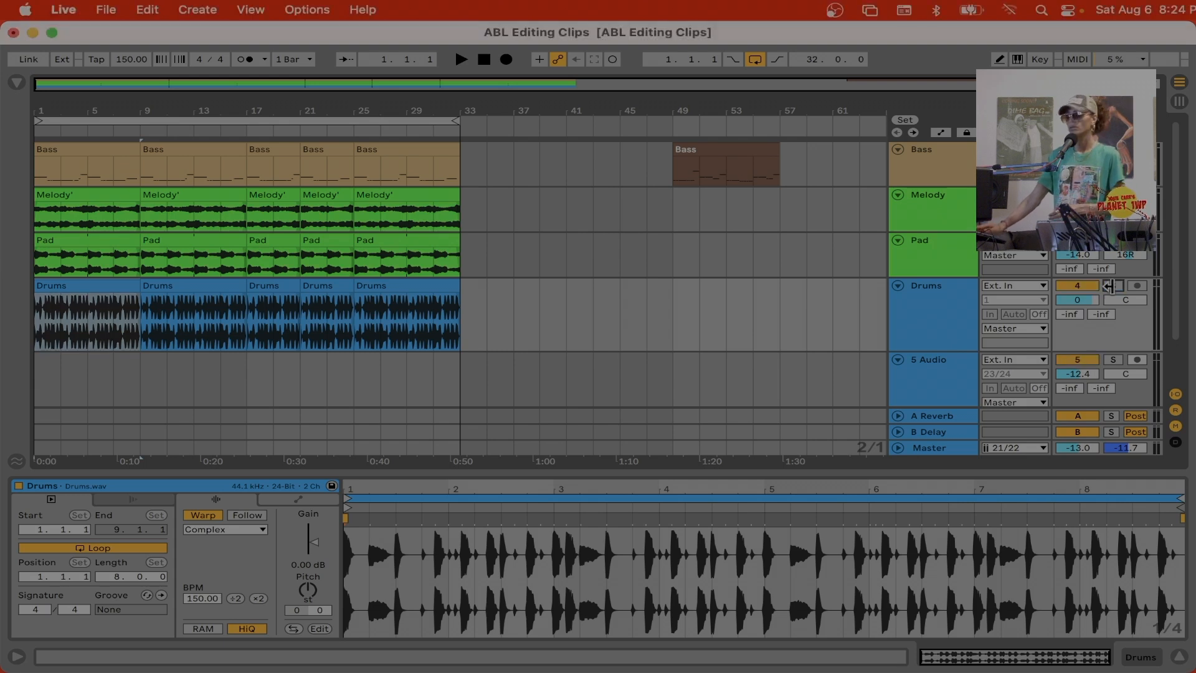
key(space)
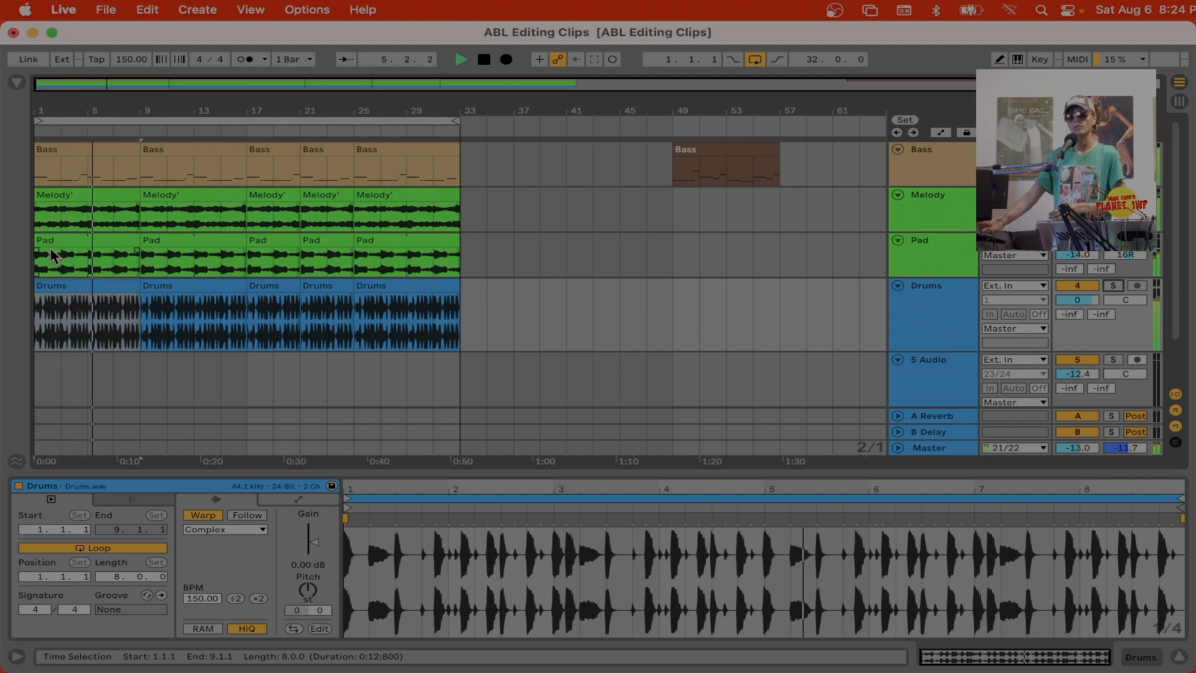
key(space)
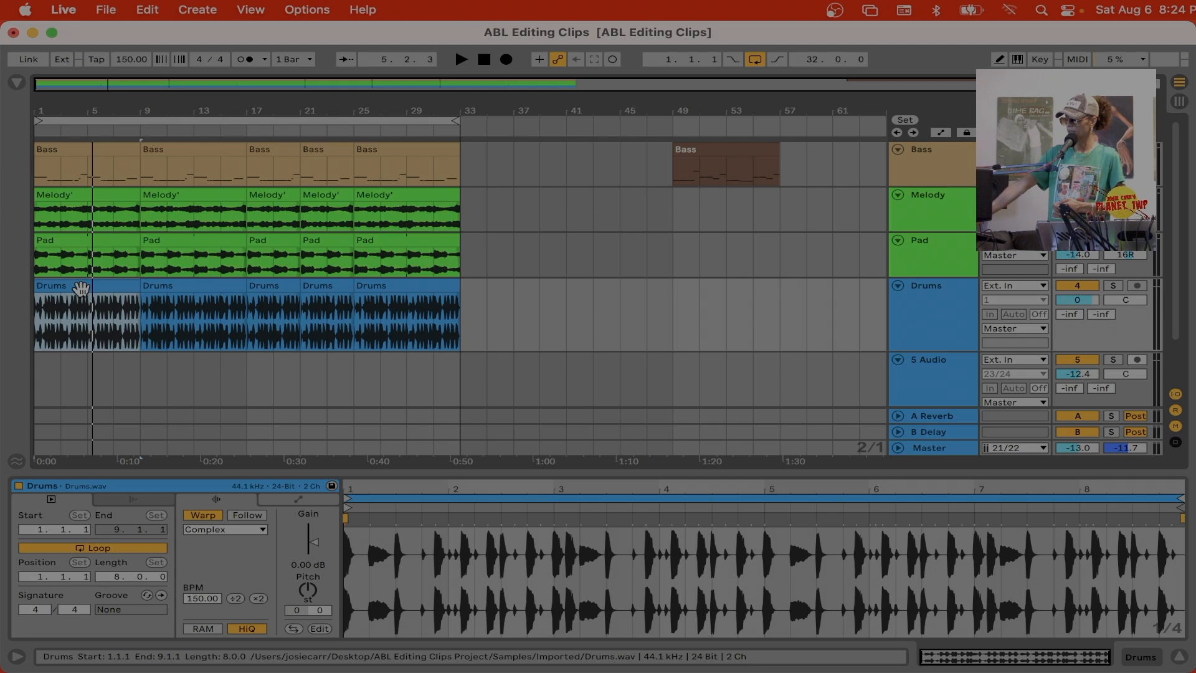
Deactivate the first Drums clip, from 1.1.1 to 9.1.1, and play the arrangement from the start.
key(0)
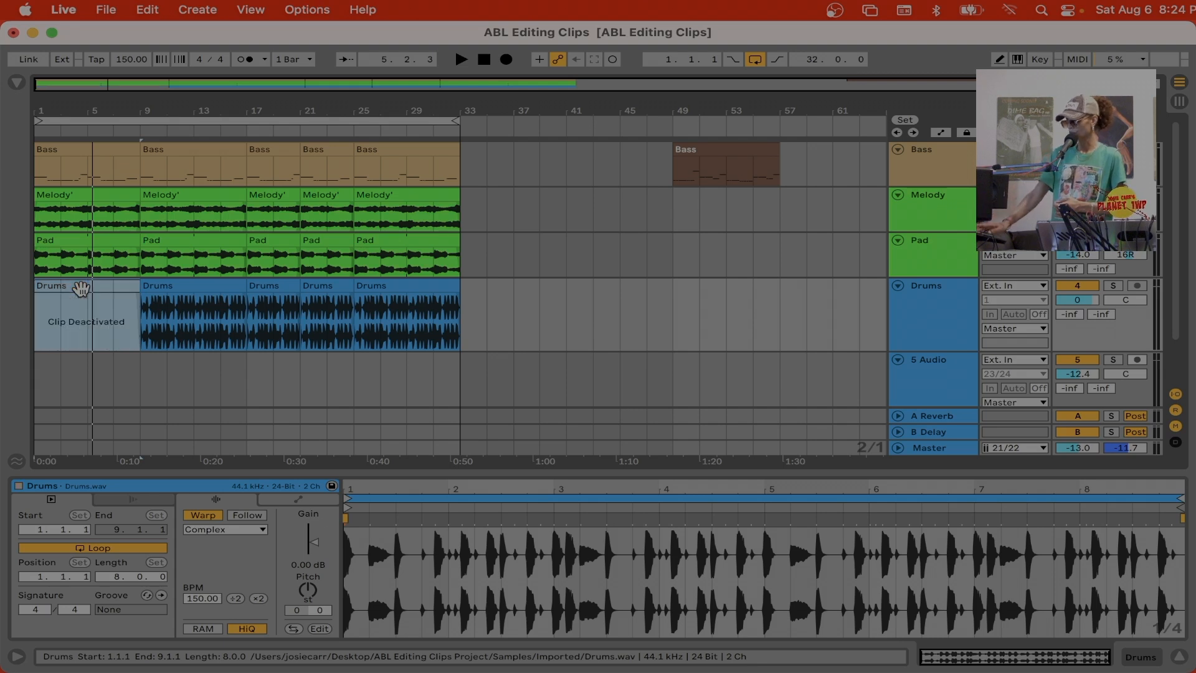
key(space)
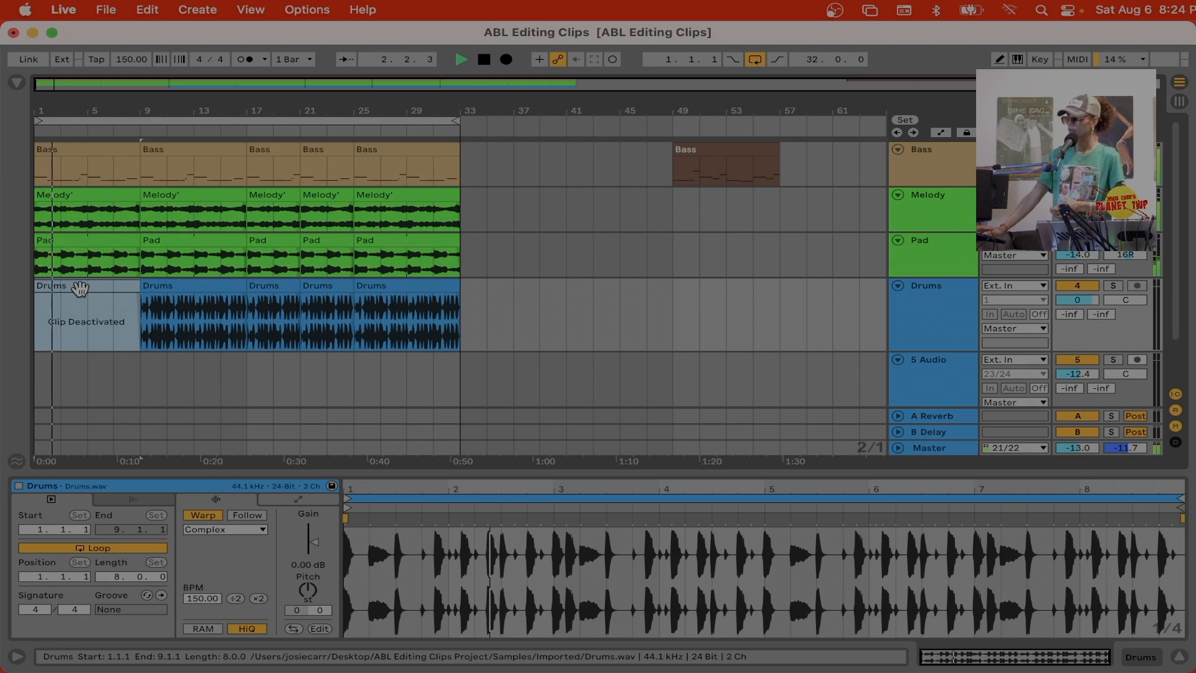
click(91, 153)
key(space)
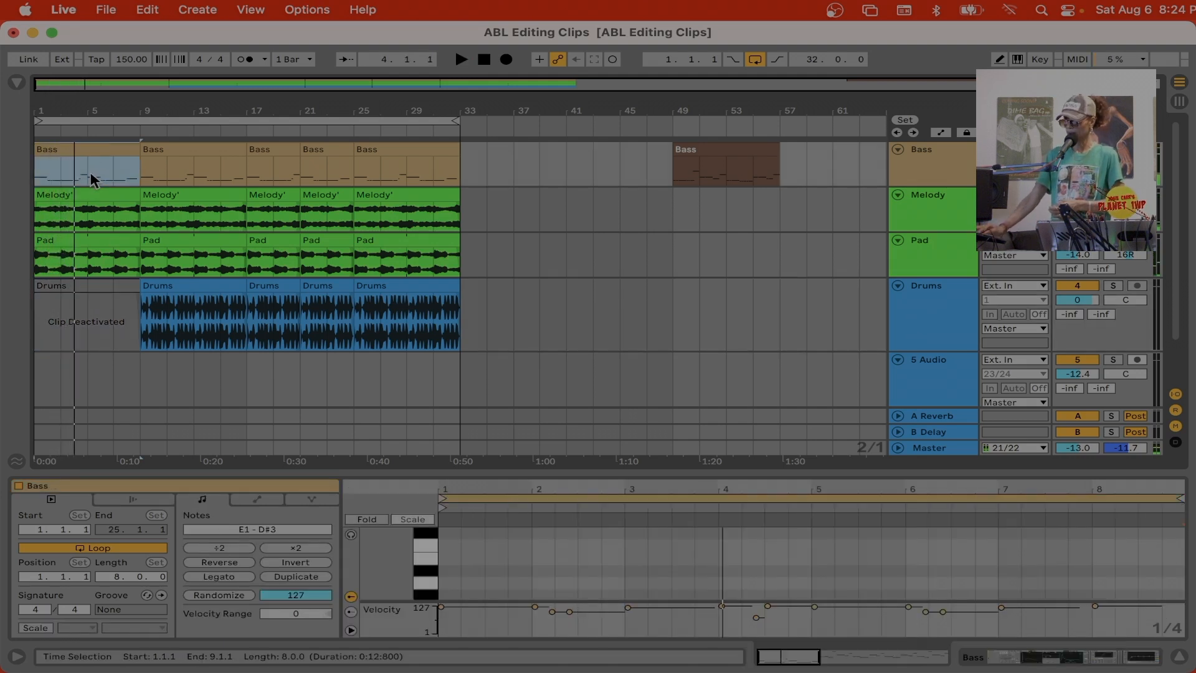
Split the first Bass clip at 5.1.1, deactivate its first four bars, and play the arrangement.
click(91, 177)
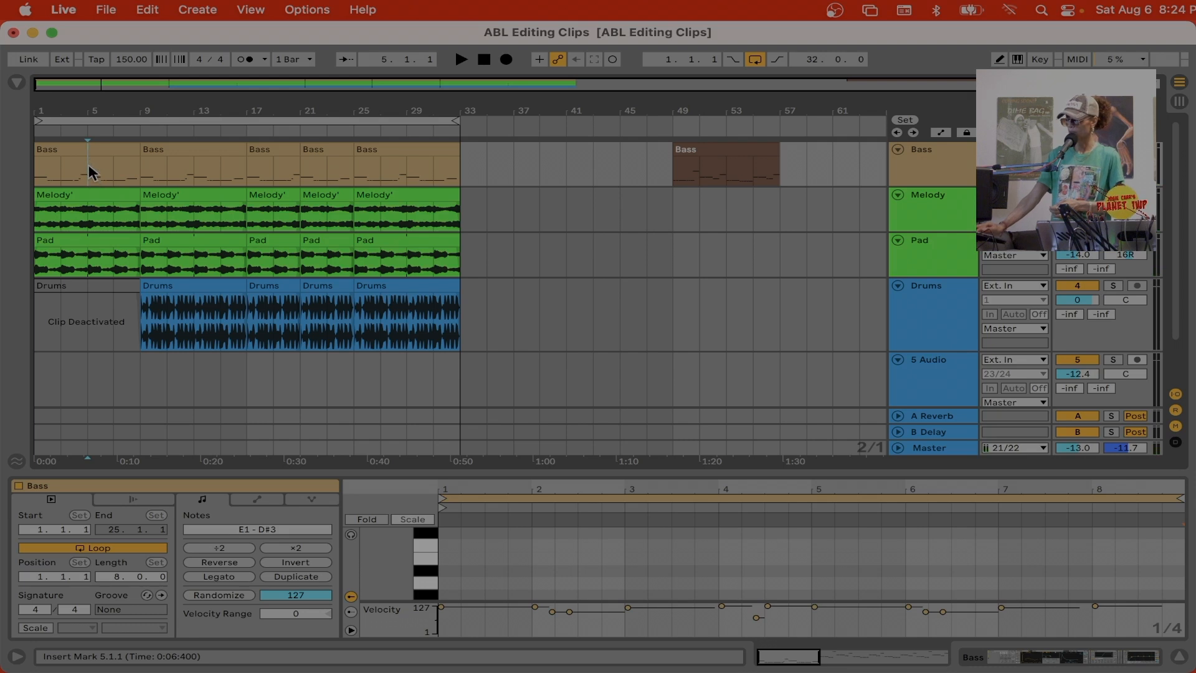
key(super+e)
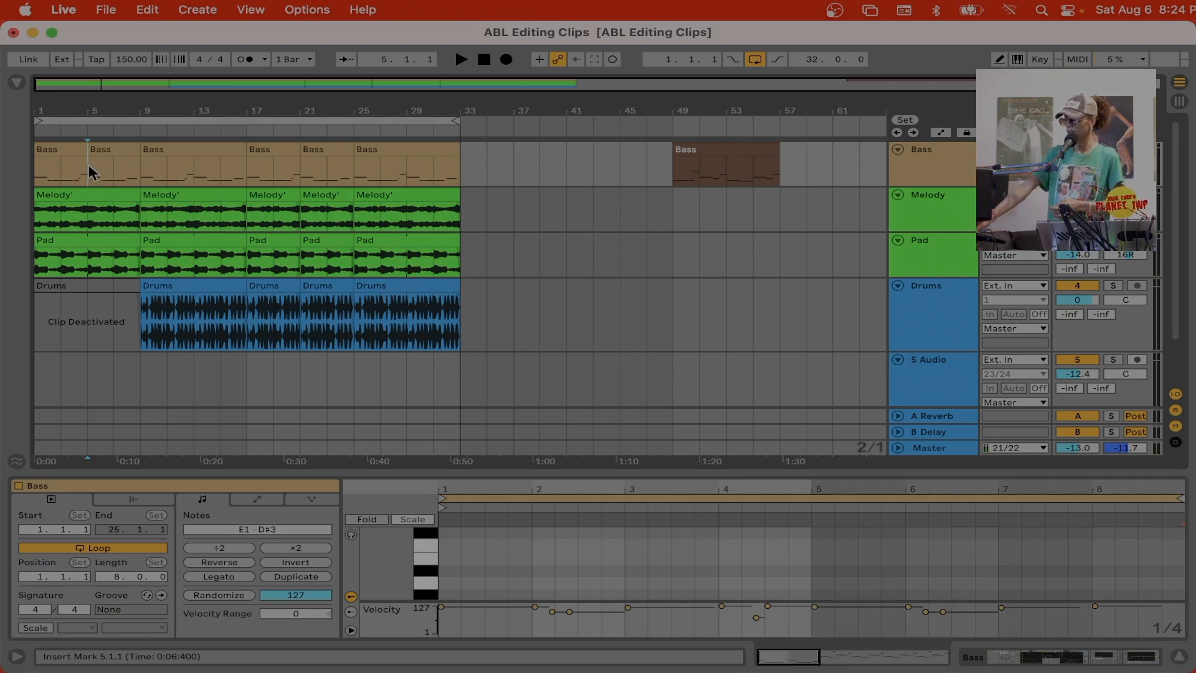
click(65, 150)
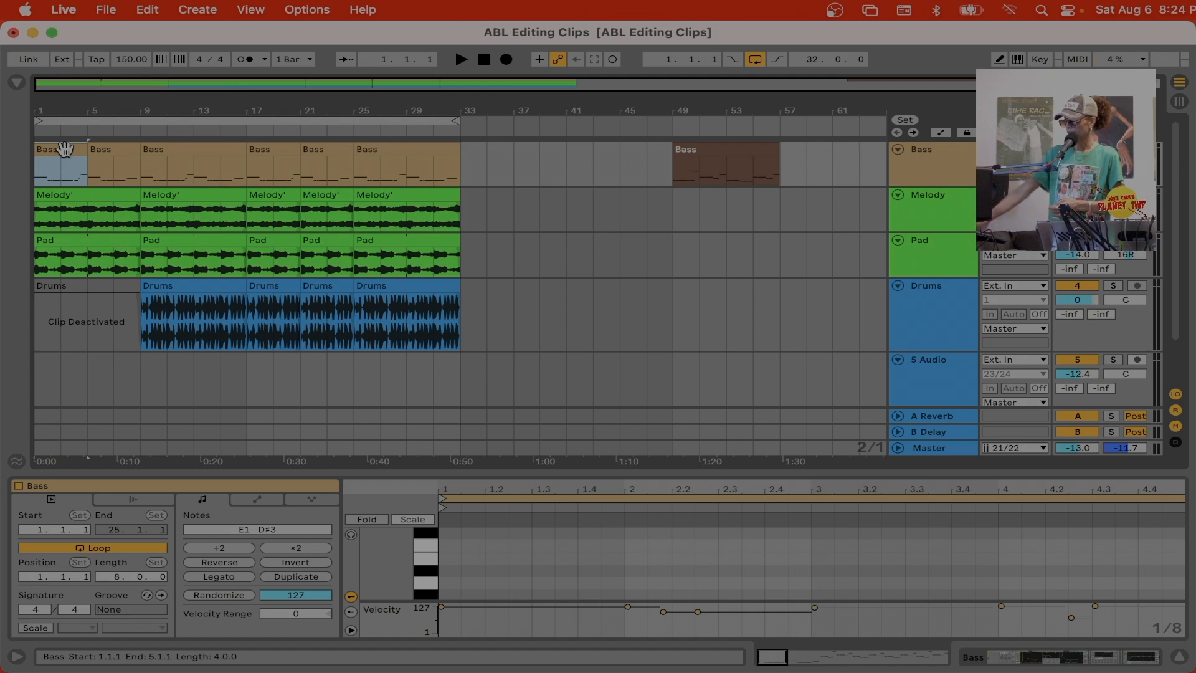
key(0)
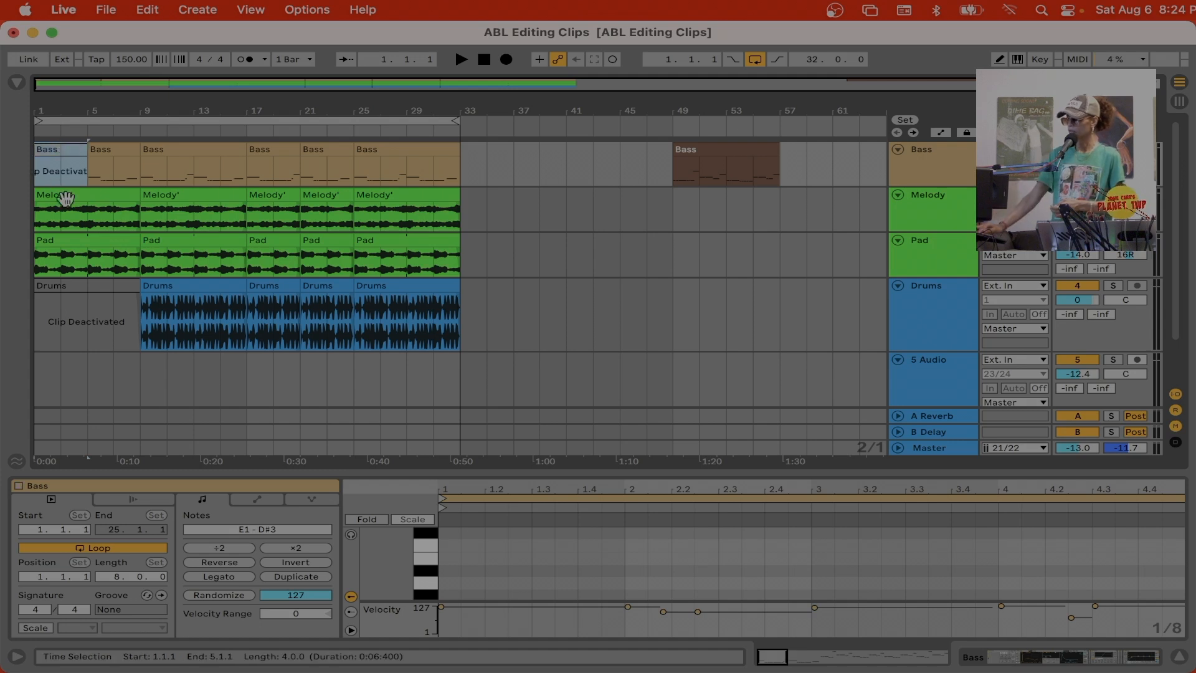
key(space)
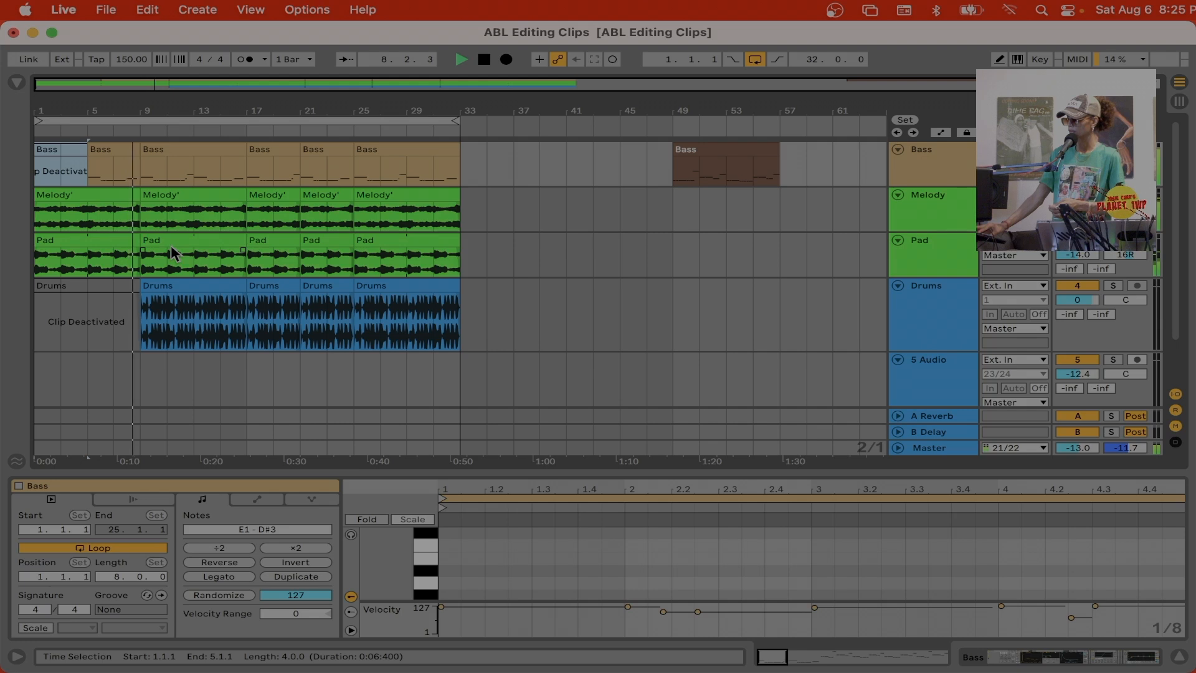
key(space)
Split the deactivated Drums clip at 8.1.1 and reactivate its last bar, from 8.1.1 to 9.1.1.
drag(140, 115, 140, 484)
scroll(129, 370, left, 3)
scroll(129, 370, down, 1)
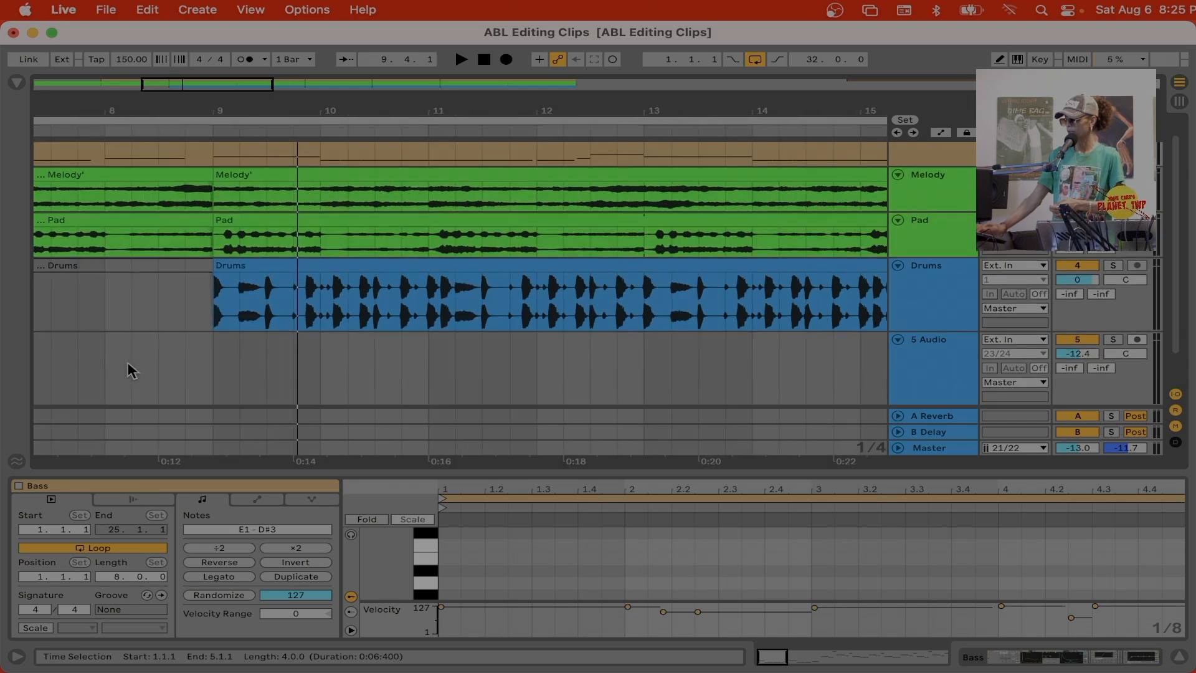
click(106, 306)
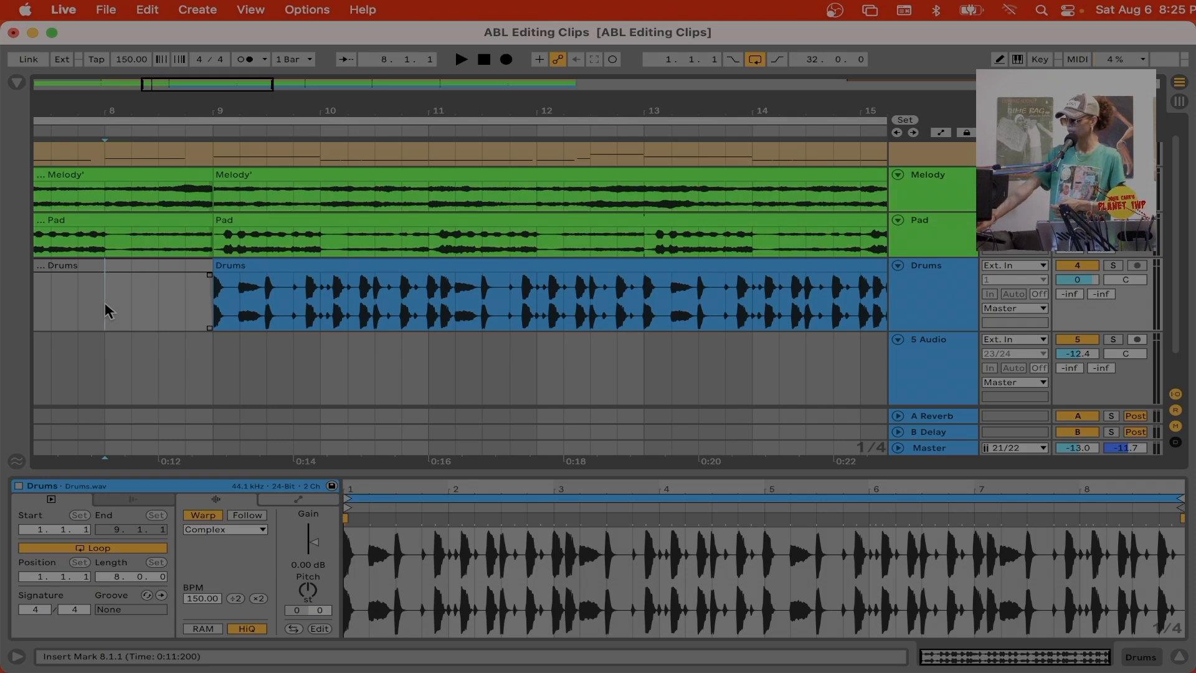
key(super+e)
click(152, 266)
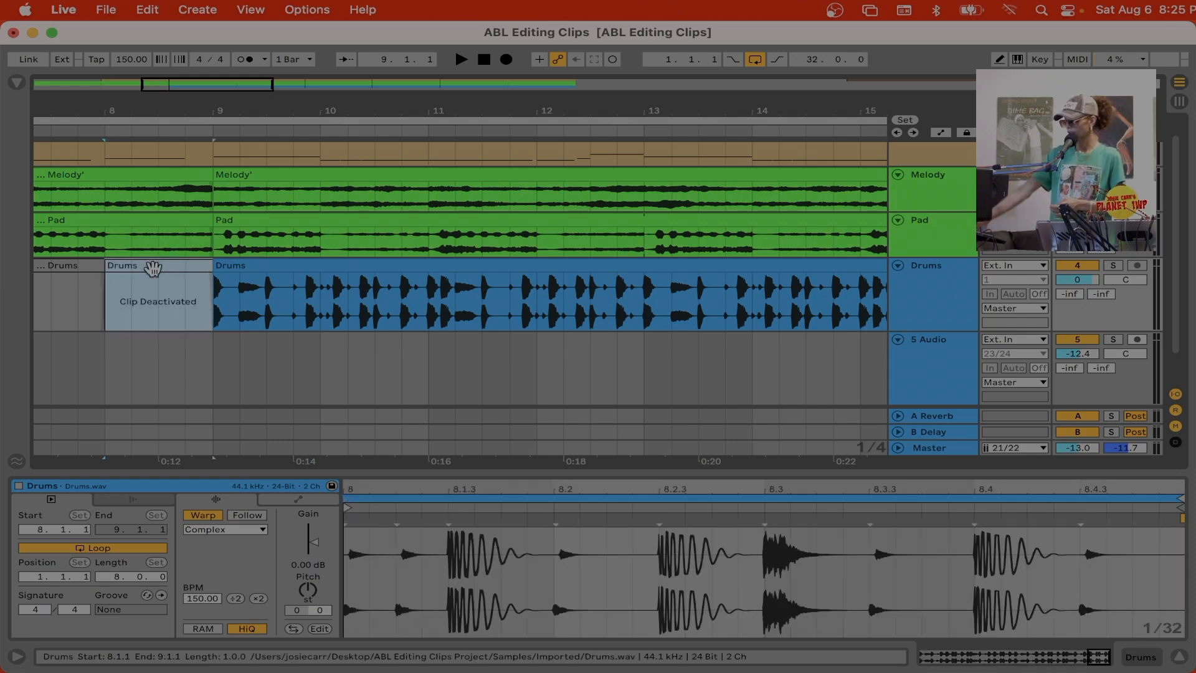
key(0)
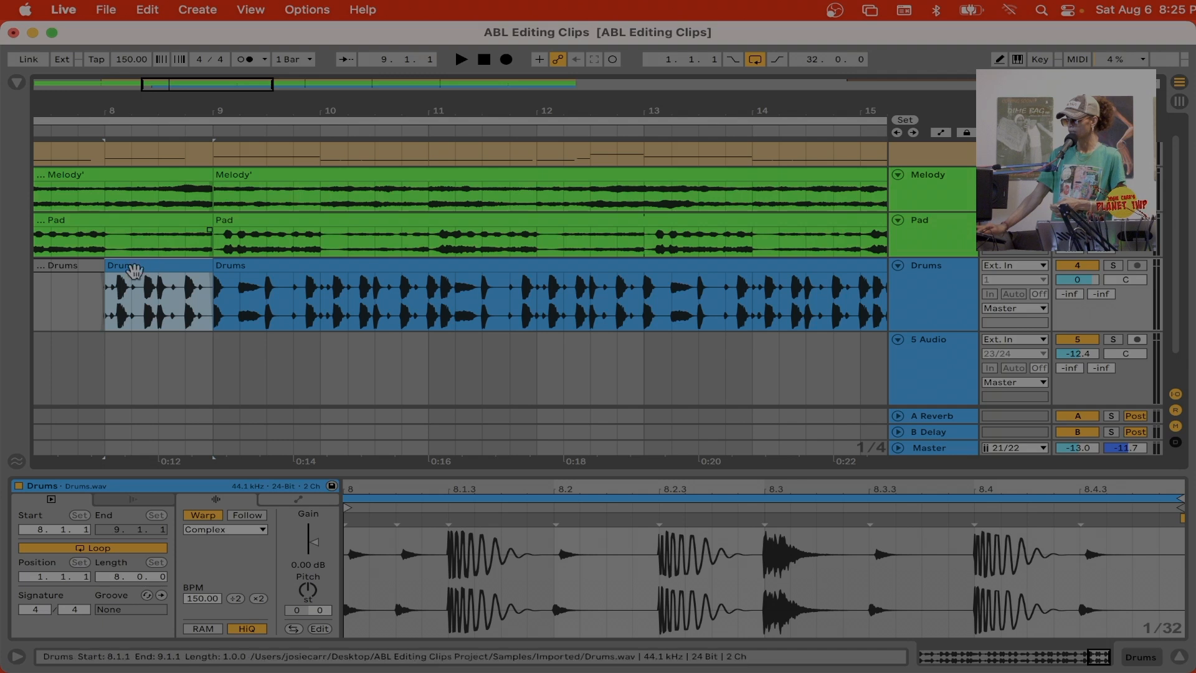
Play the arrangement from before bar 8 to hear the drum fill leading into 9.1.1.
key(space)
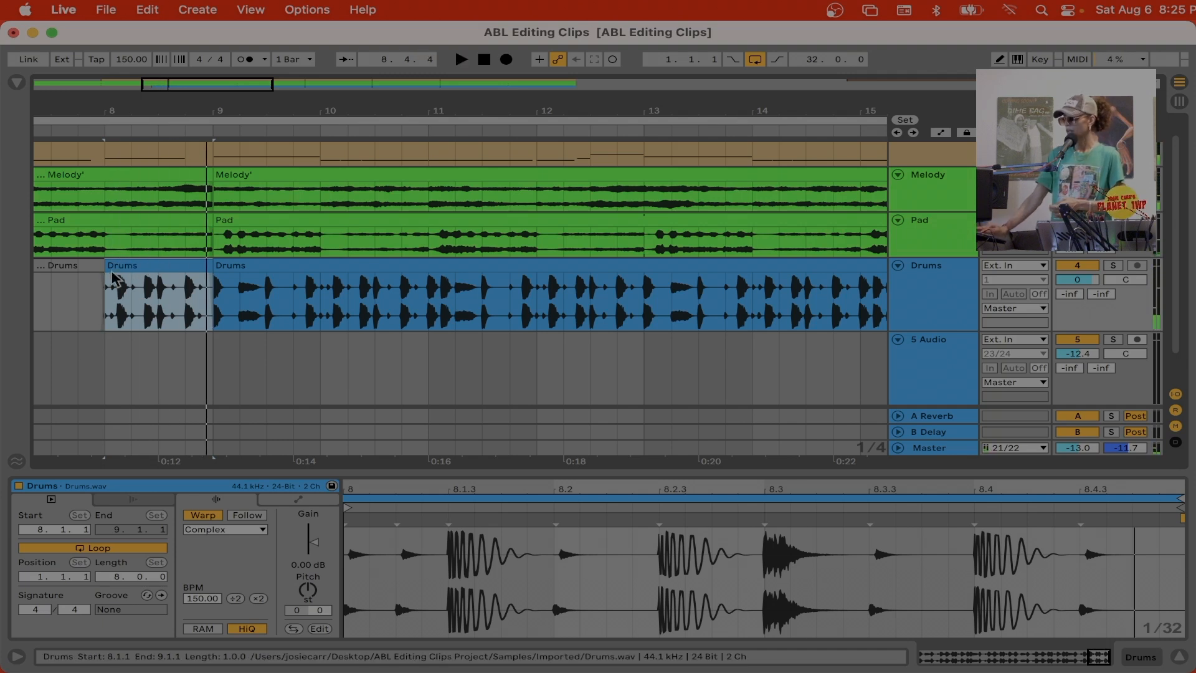
scroll(75, 347, left, 5)
click(87, 132)
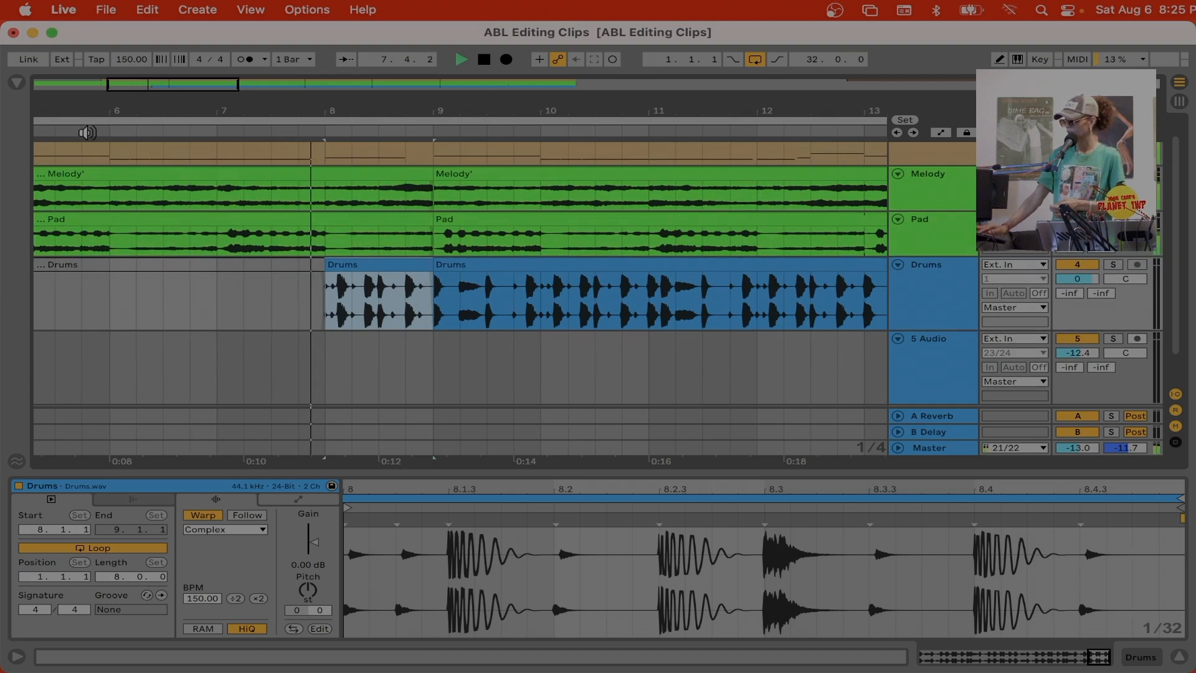
key(space)
Split the one-bar Drums clip at 8.4.1, deactivate the part from 8.1.1 to 8.4.1, and play the transition into bar 9.
right_click(400, 297)
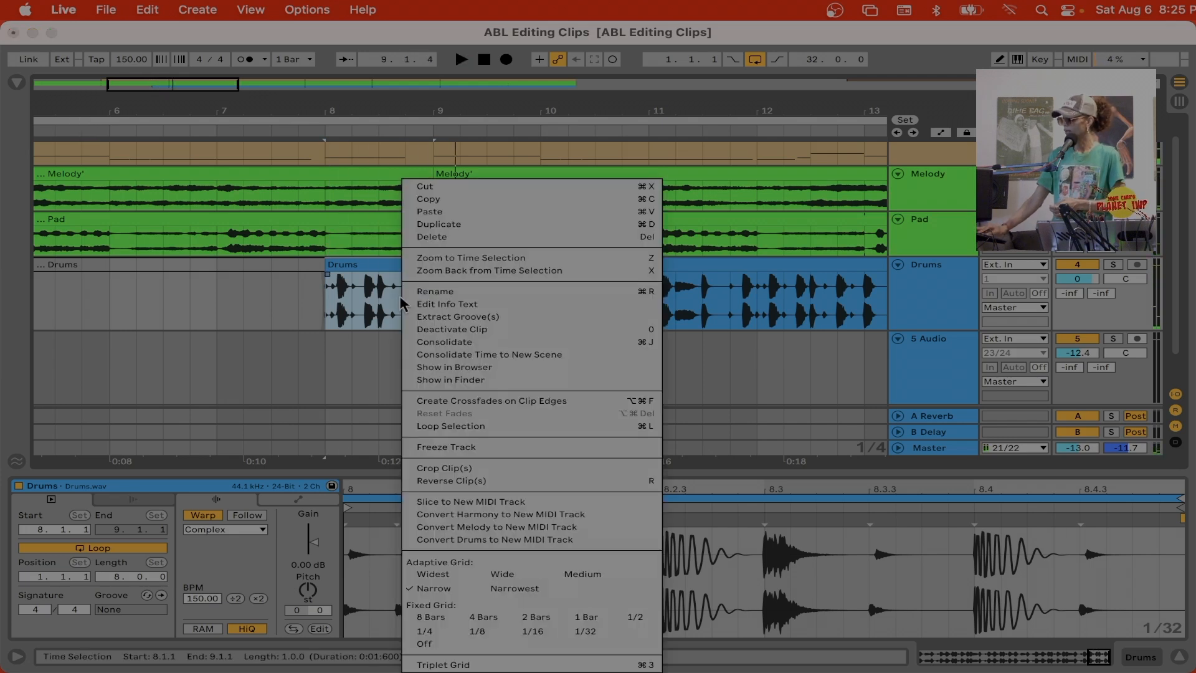
click(396, 299)
click(393, 299)
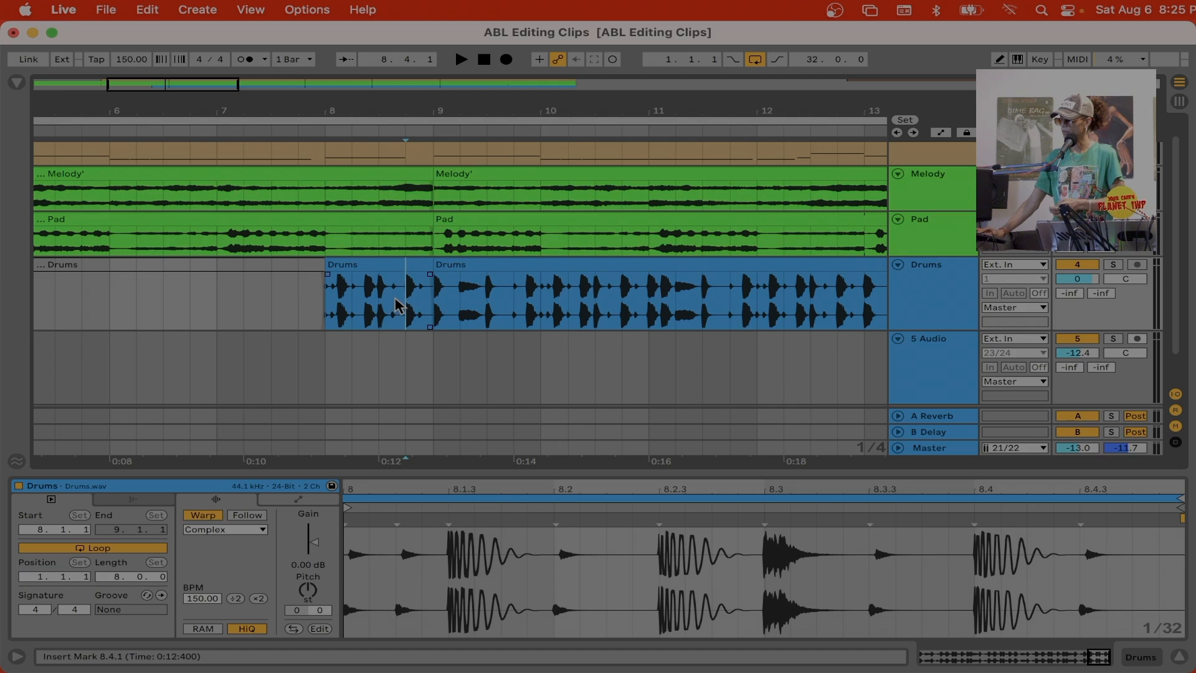
drag(395, 299, 391, 298)
click(401, 295)
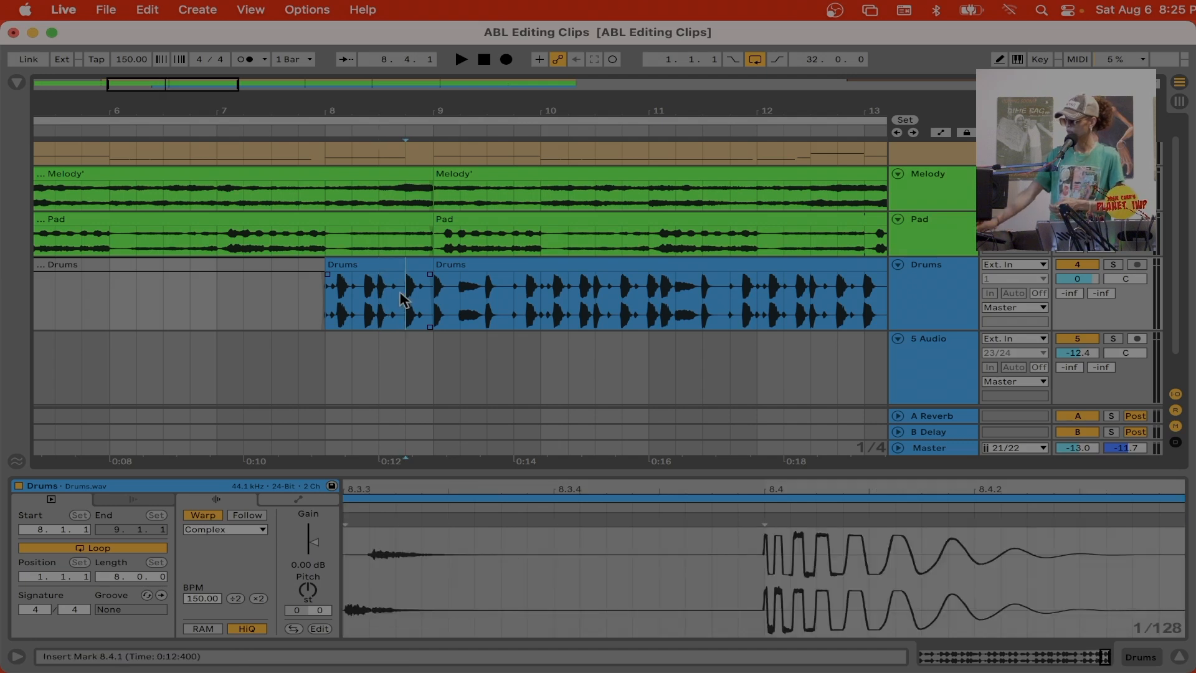
key(super+e)
click(383, 266)
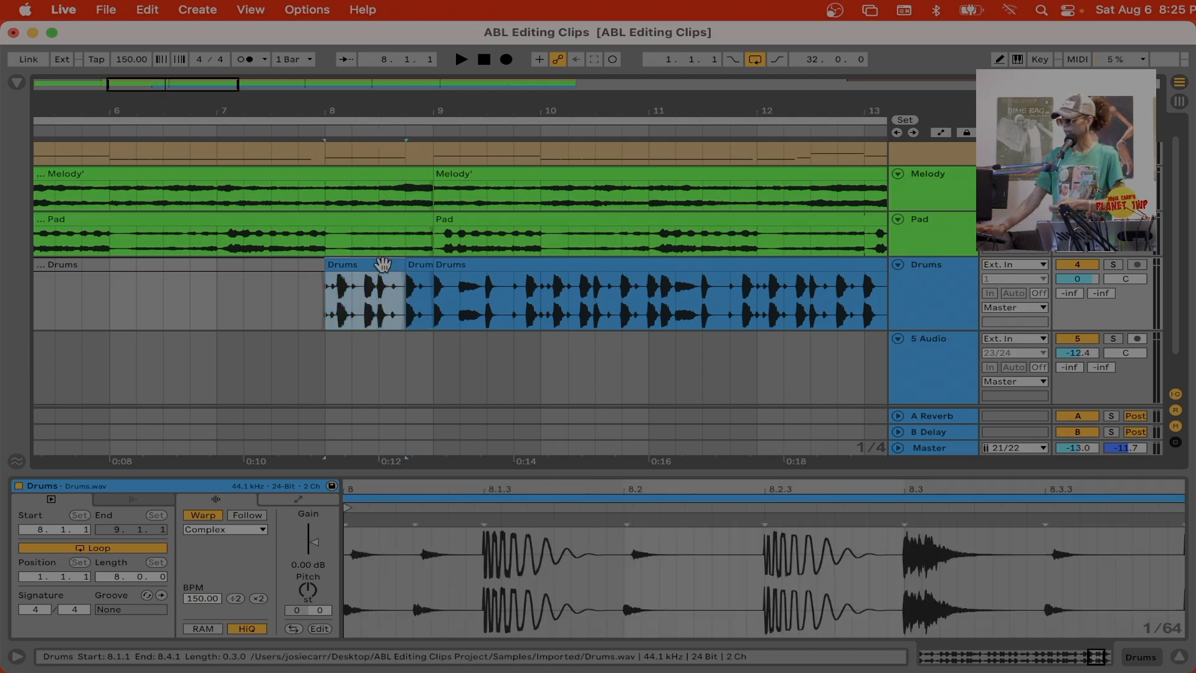
key(0)
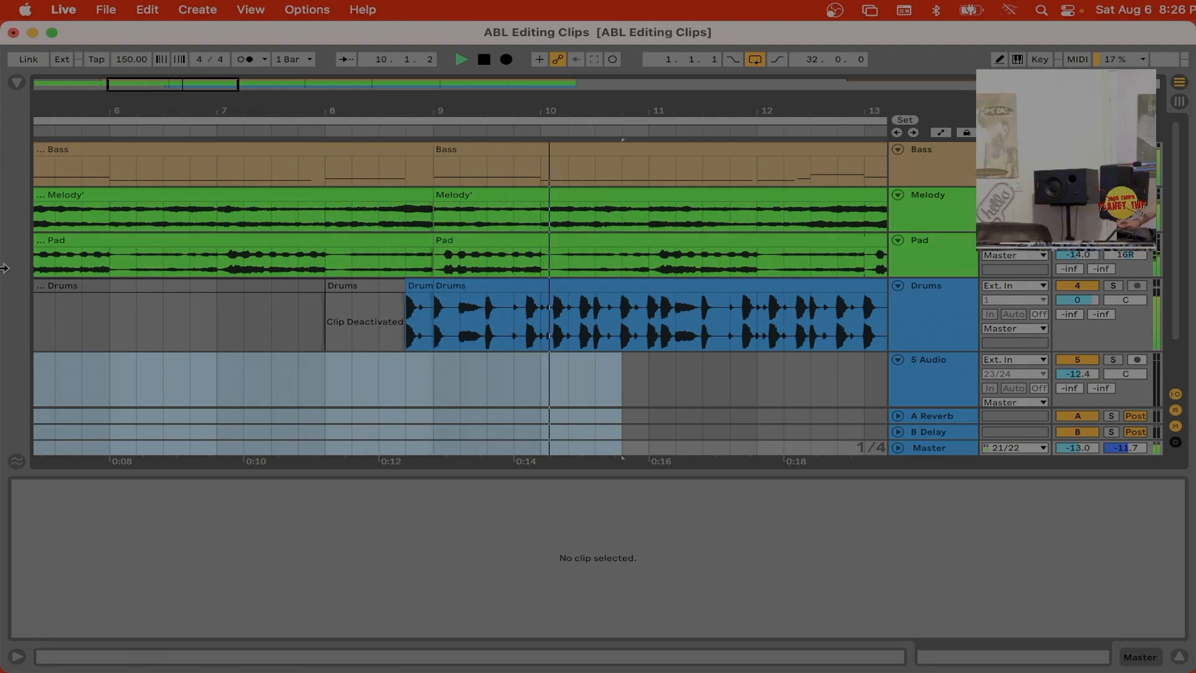
key(space)
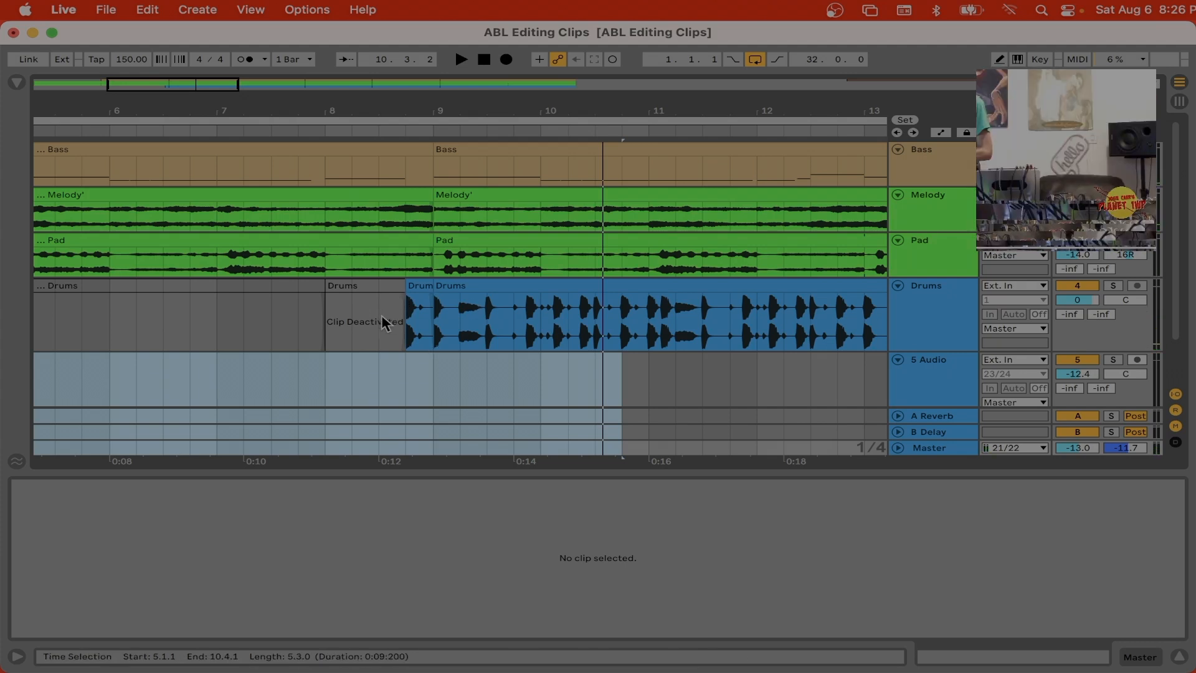
Extend the start of the short Drums clip at 8.4.1 back to 8.1.1, over the deactivated part.
click(368, 286)
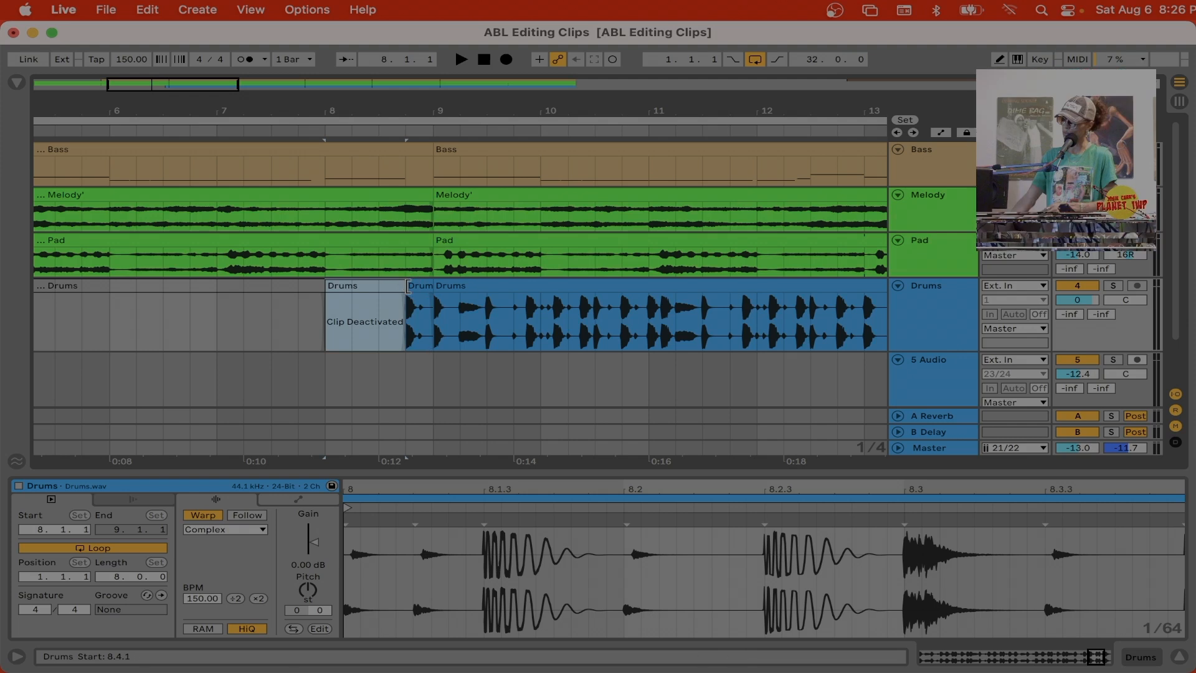
click(406, 286)
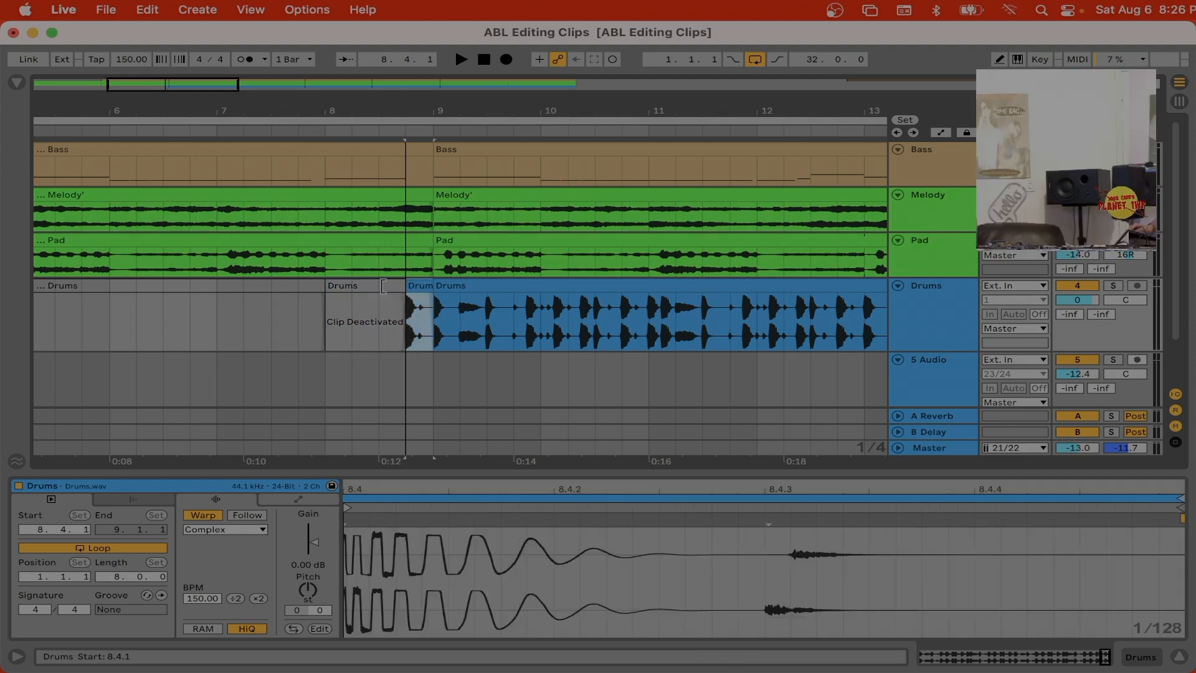
drag(383, 285, 323, 287)
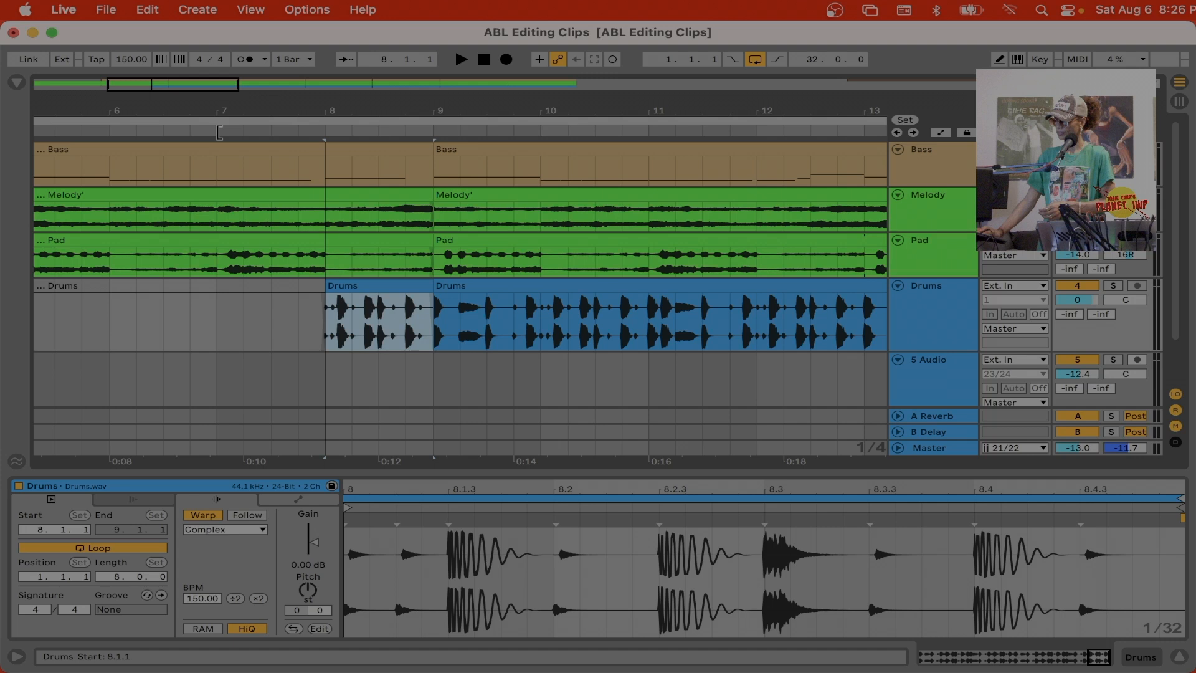
Play the arrangement from before bar 8 into bar 9 to hear the full one-bar drum fill.
click(219, 130)
click(114, 127)
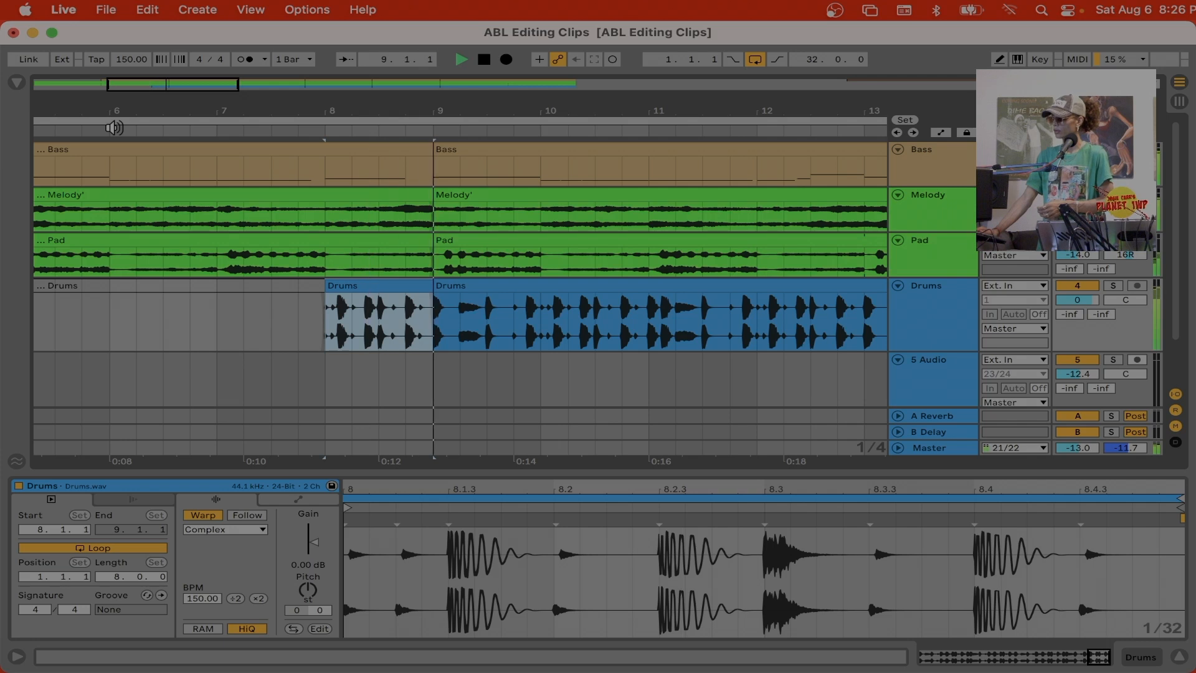
key(space)
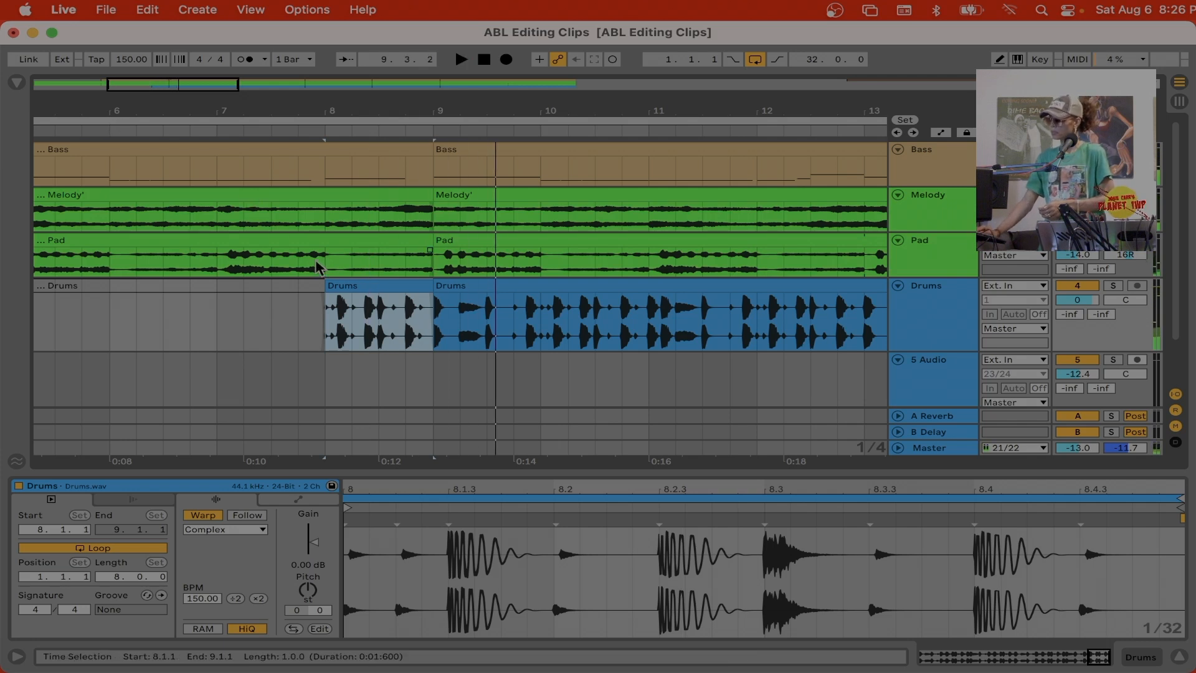
Extend the end of the deactivated Drums clip to 8.2.2 over the start of the drum fill, and play the transition into bar 9.
drag(318, 290, 348, 291)
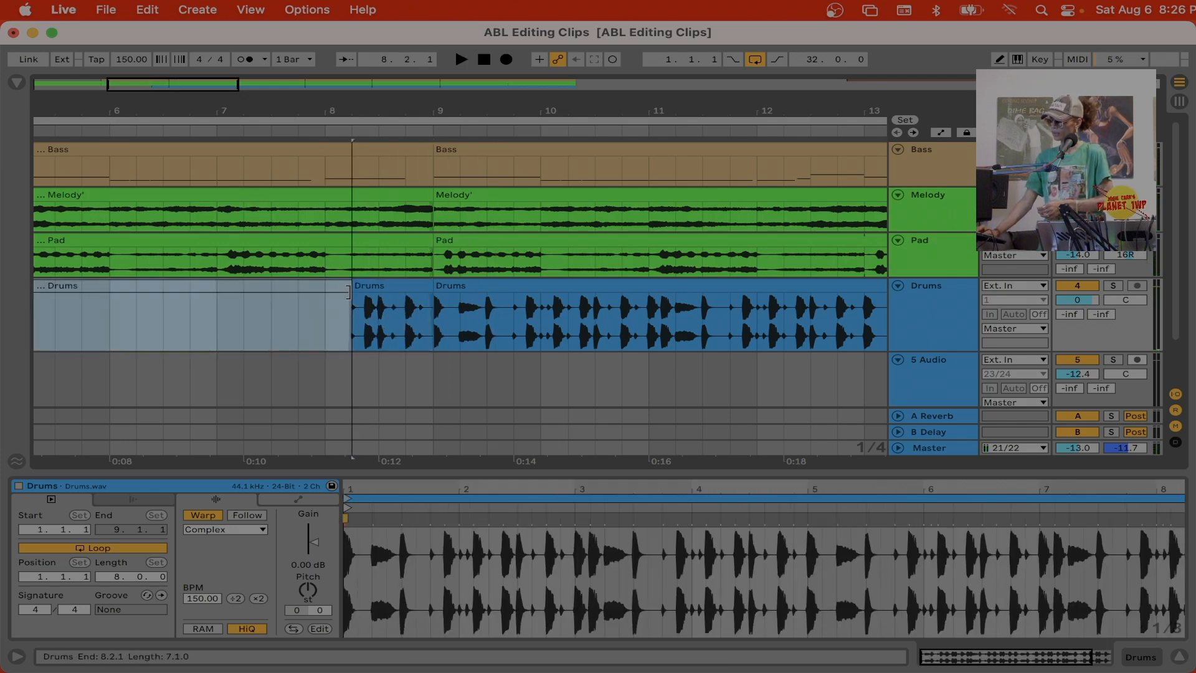
drag(357, 110, 356, 168)
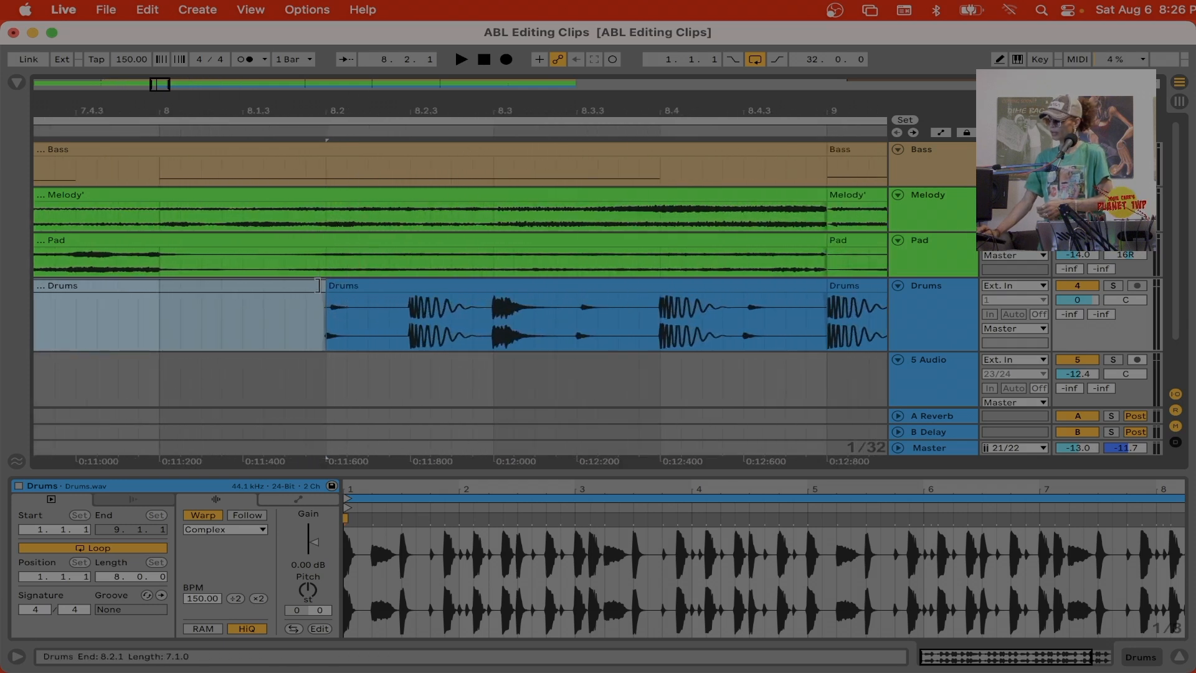
drag(332, 286, 383, 291)
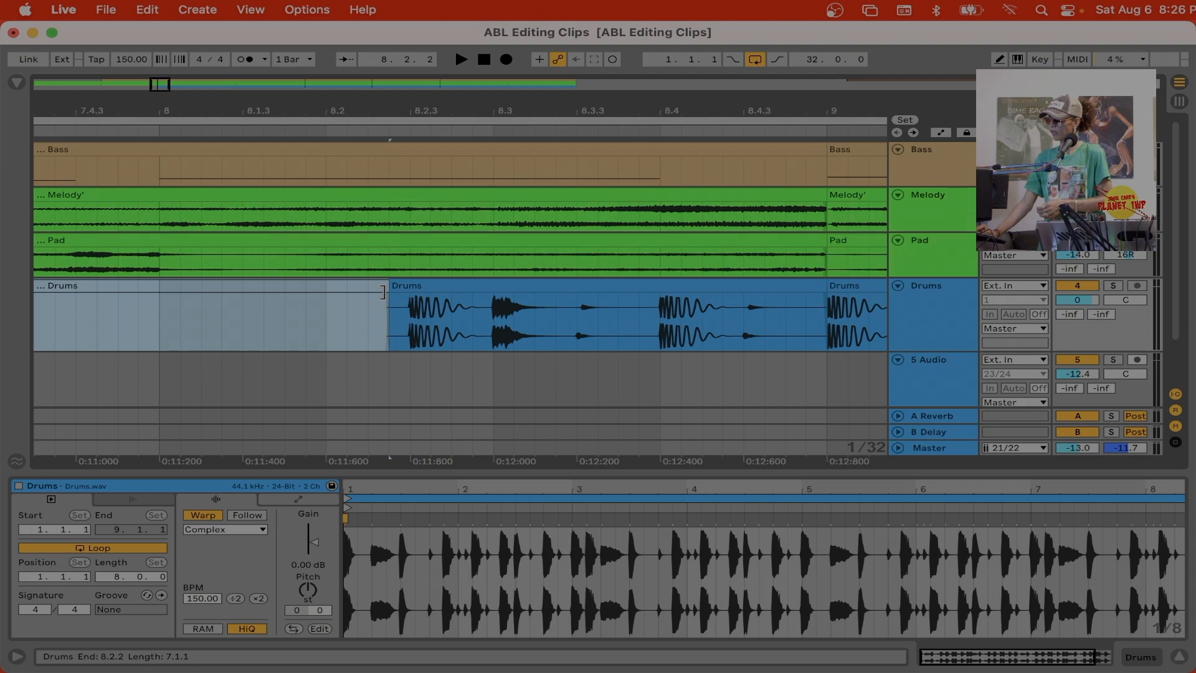
drag(204, 107, 204, 19)
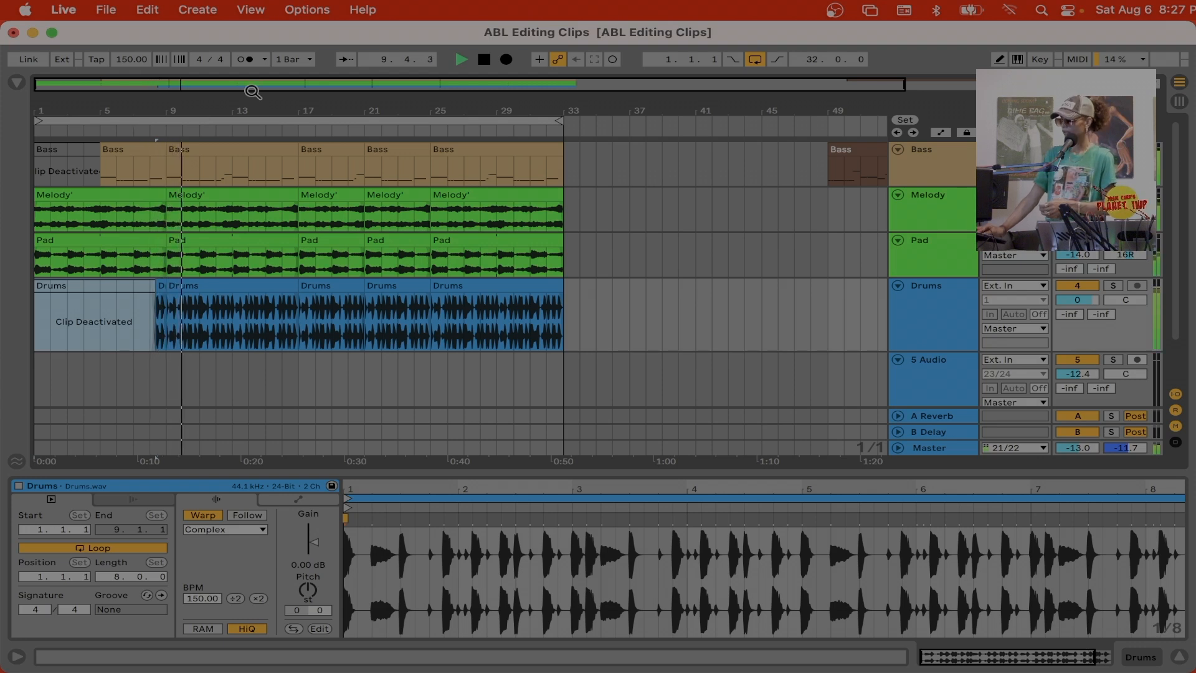
Reverse the last half bar of the Drums clip, from 16.3.1 to 17.1.1, and play the transition into bar 17.
drag(249, 109, 249, 175)
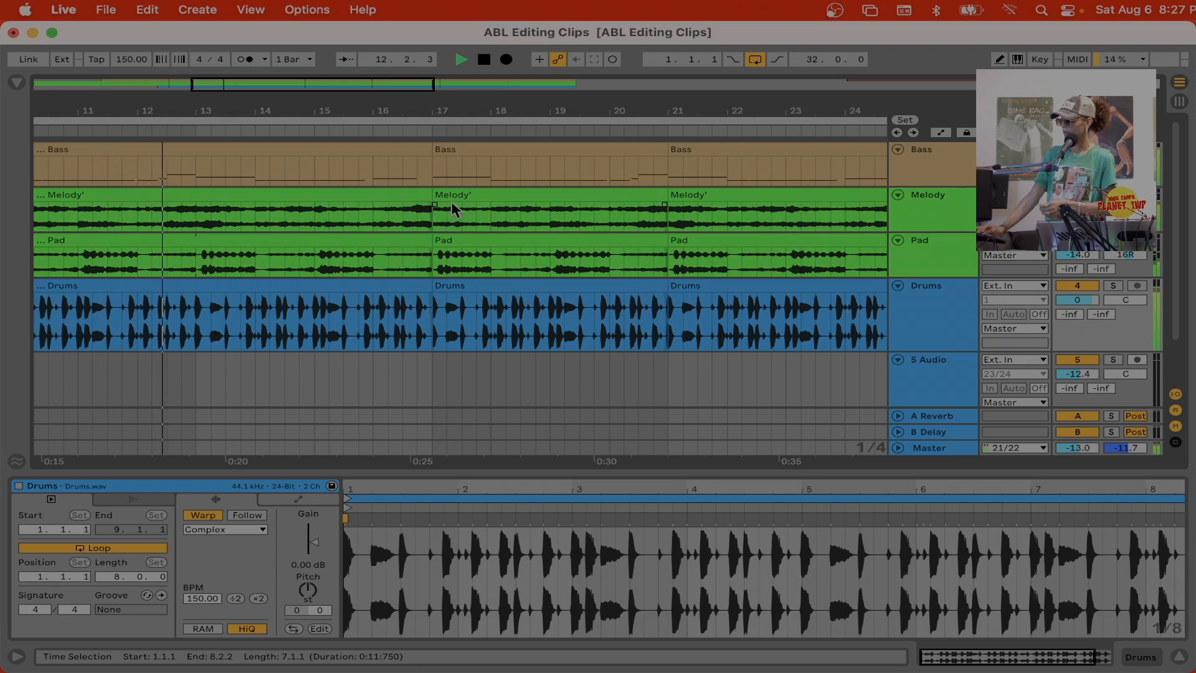
click(422, 288)
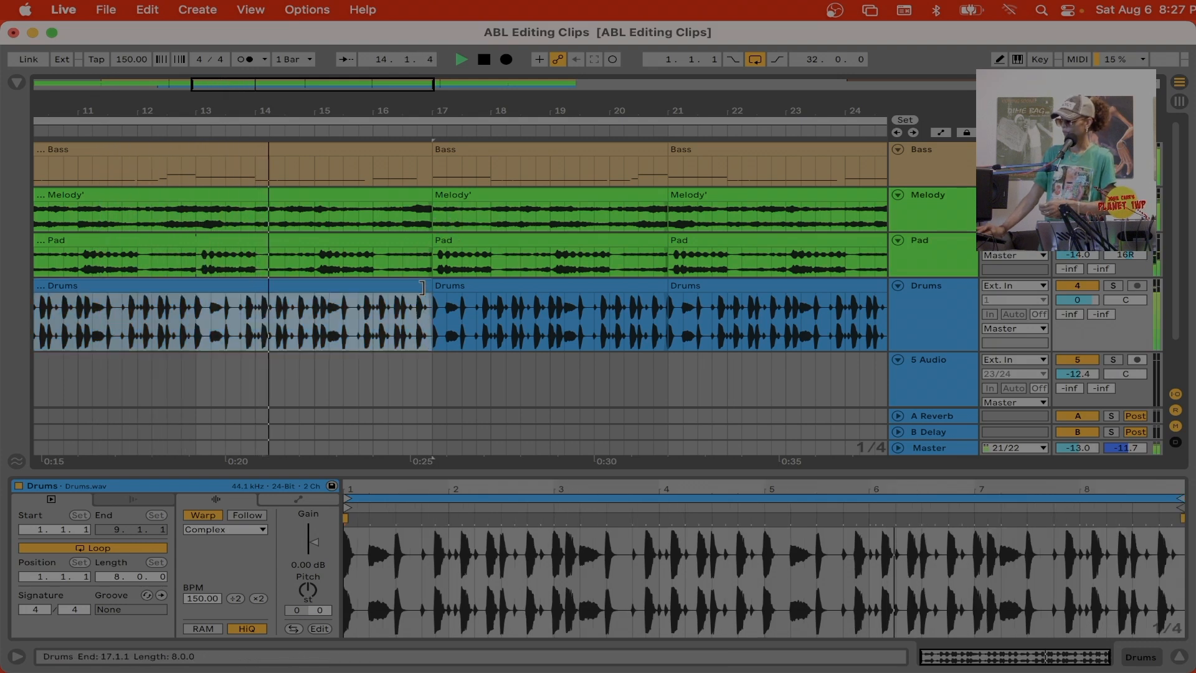
right_click(385, 328)
key(Escape)
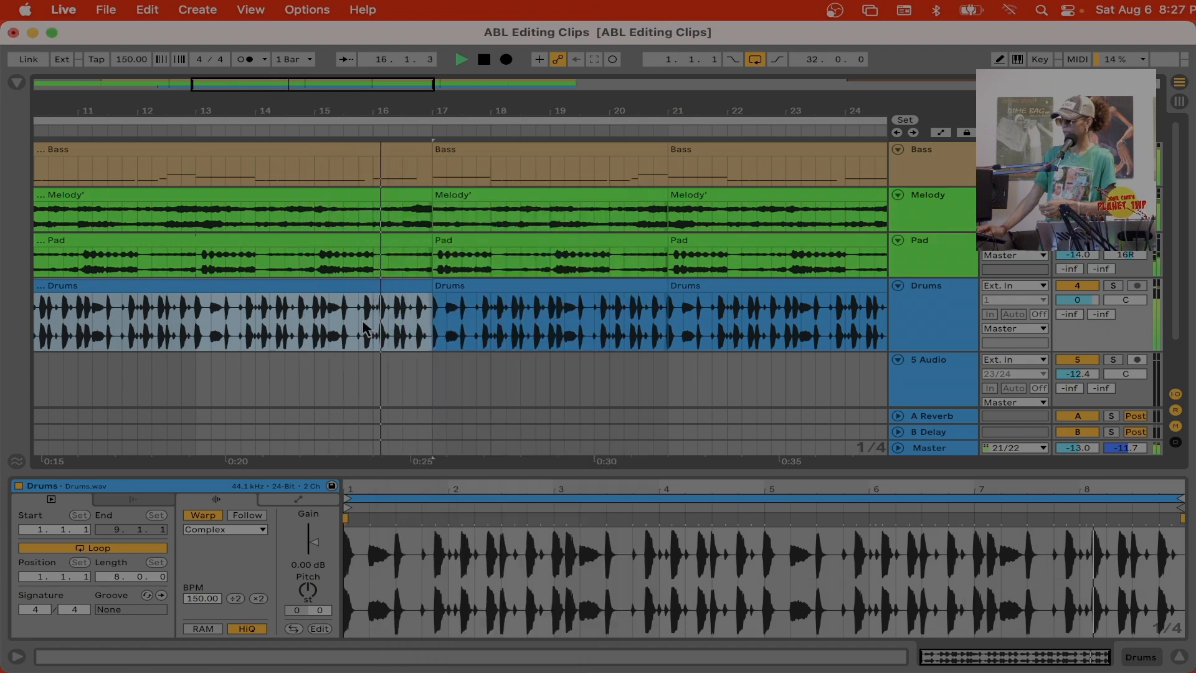
key(space)
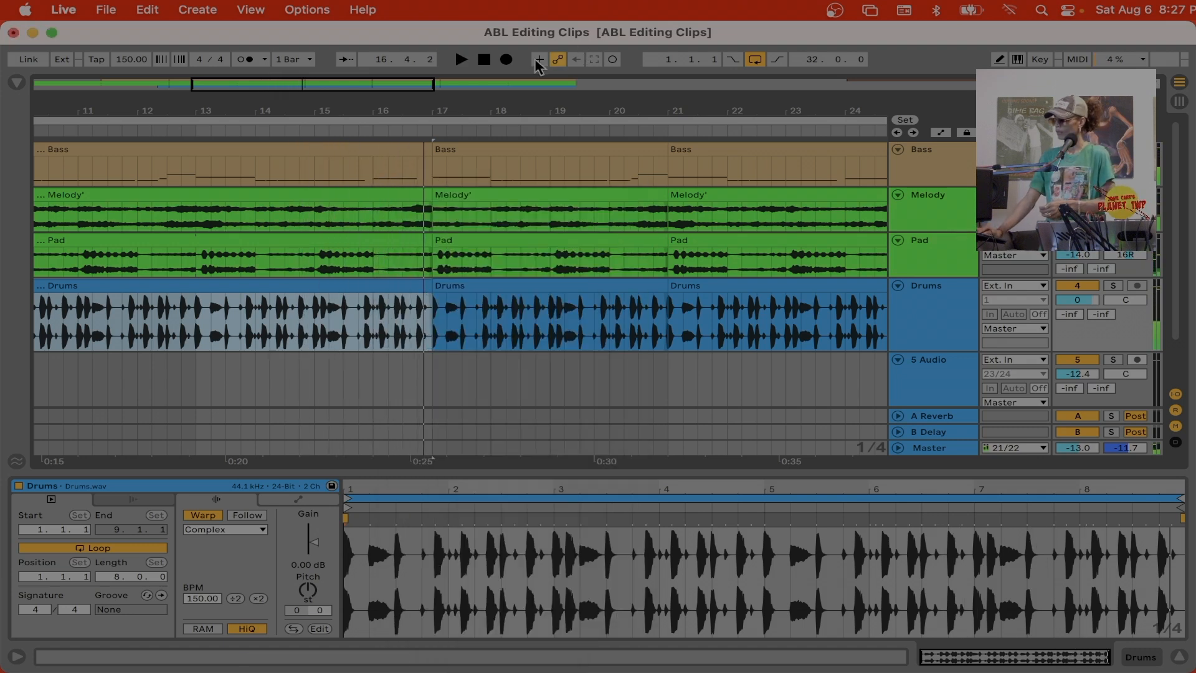
drag(418, 114, 470, 346)
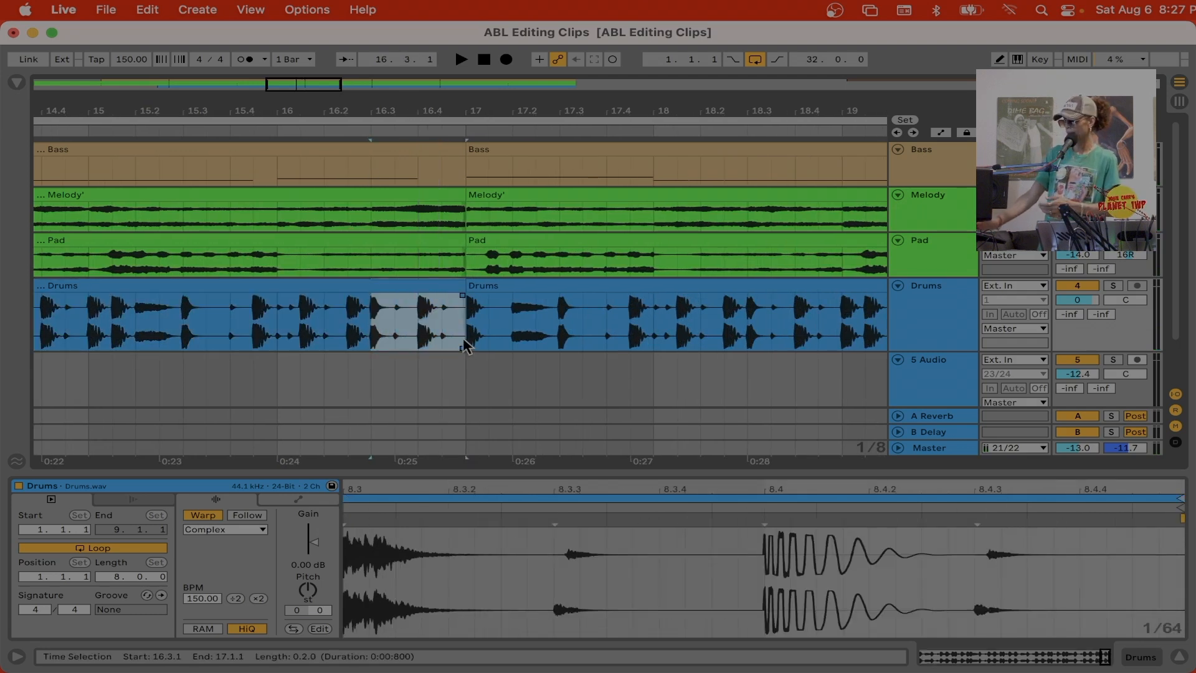
key(r)
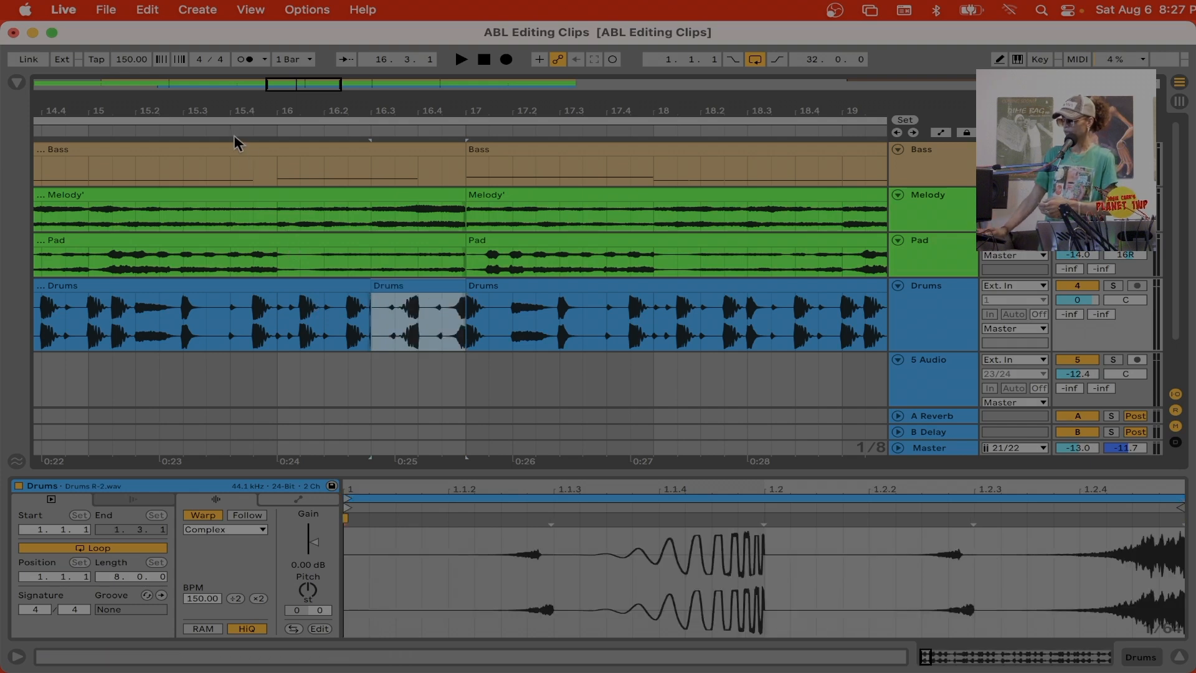
click(230, 128)
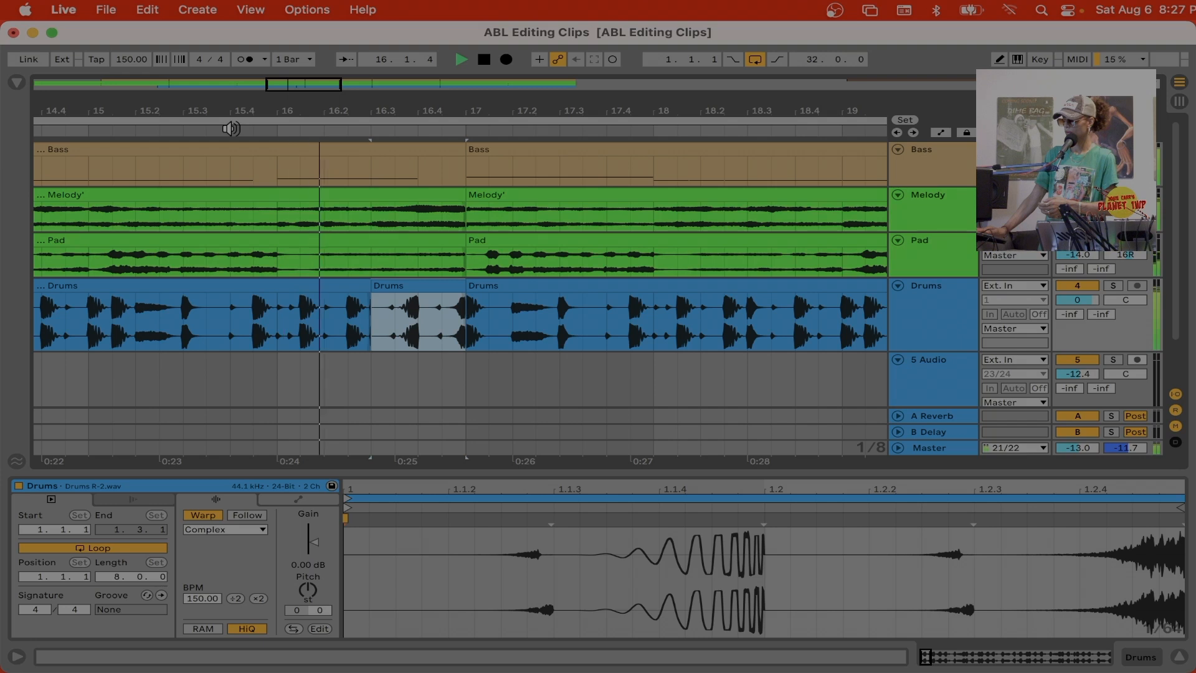
key(space)
Try out the transition into bar 17 with the Pad clip from 17.1.1 to 21.1.1 deactivated, and reactivate that clip.
click(491, 252)
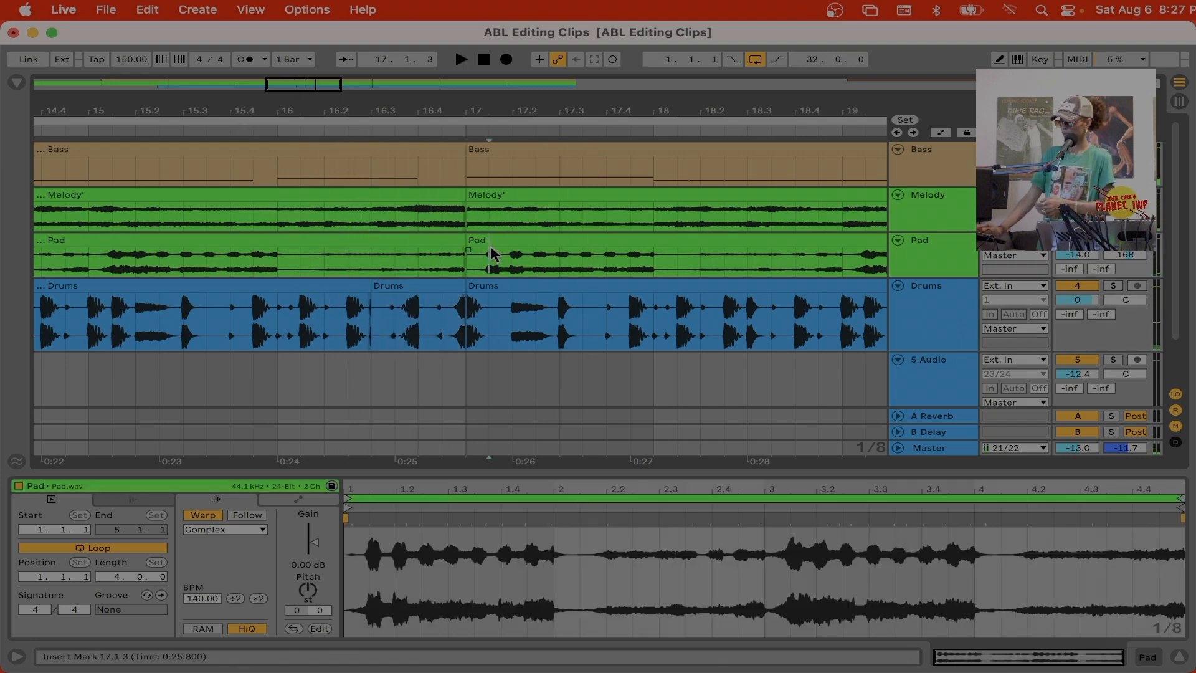
click(493, 241)
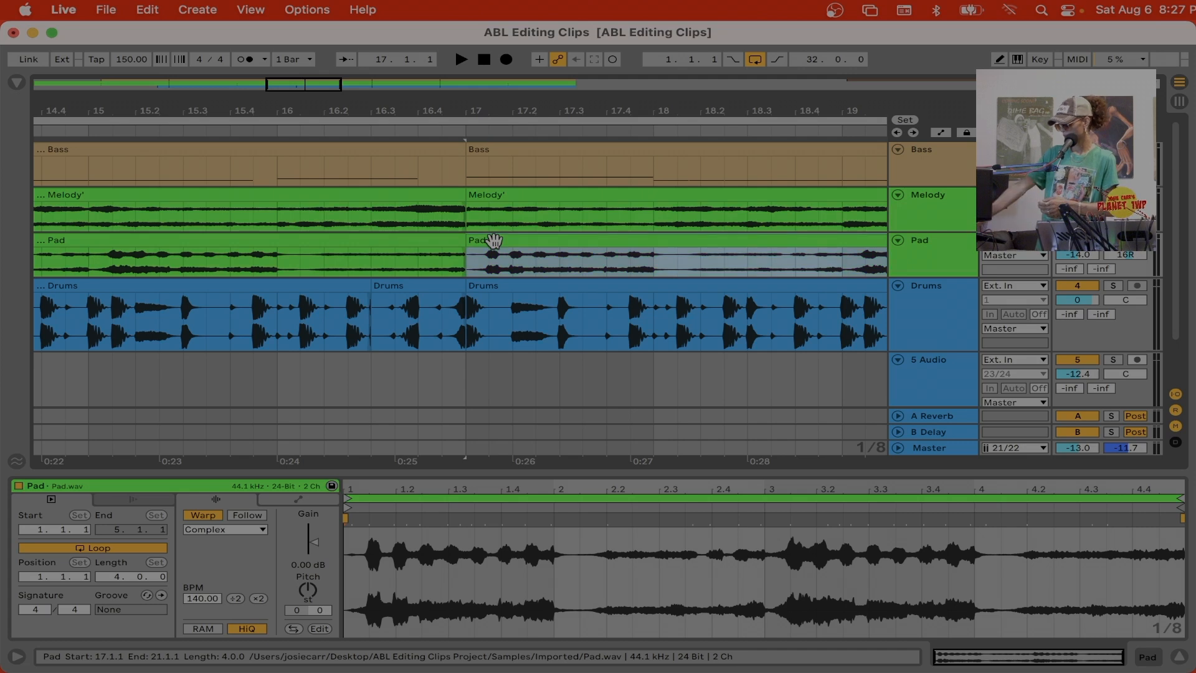
key(0)
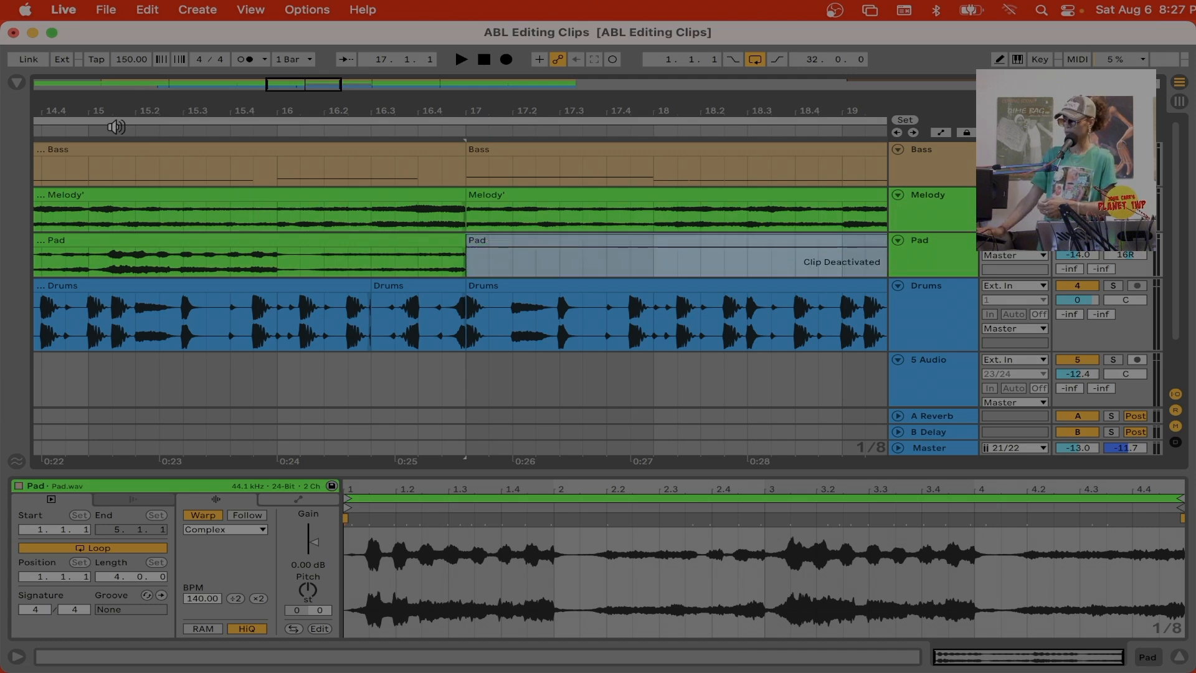
click(116, 127)
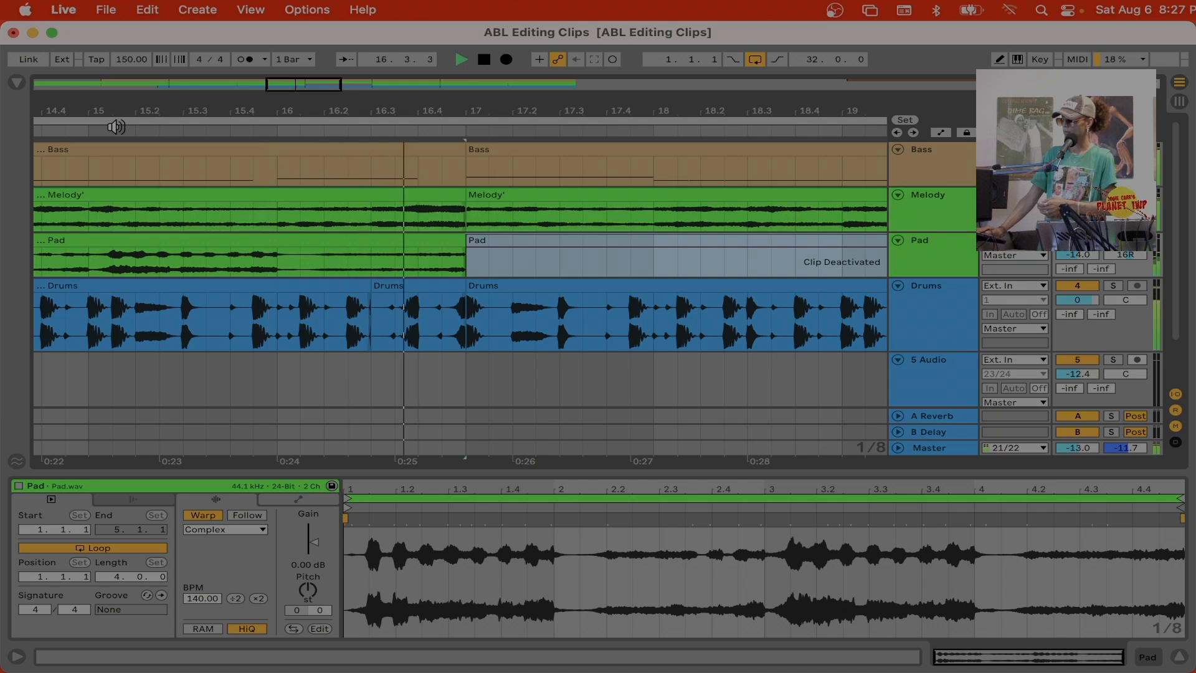
key(space)
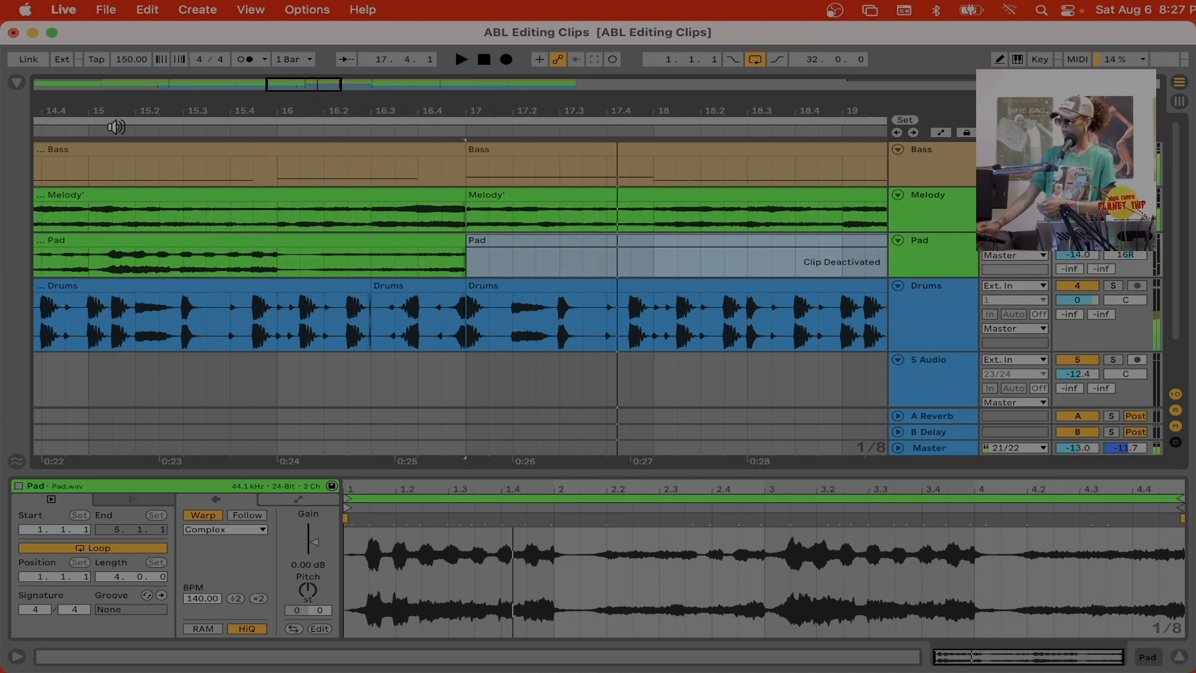
key(0)
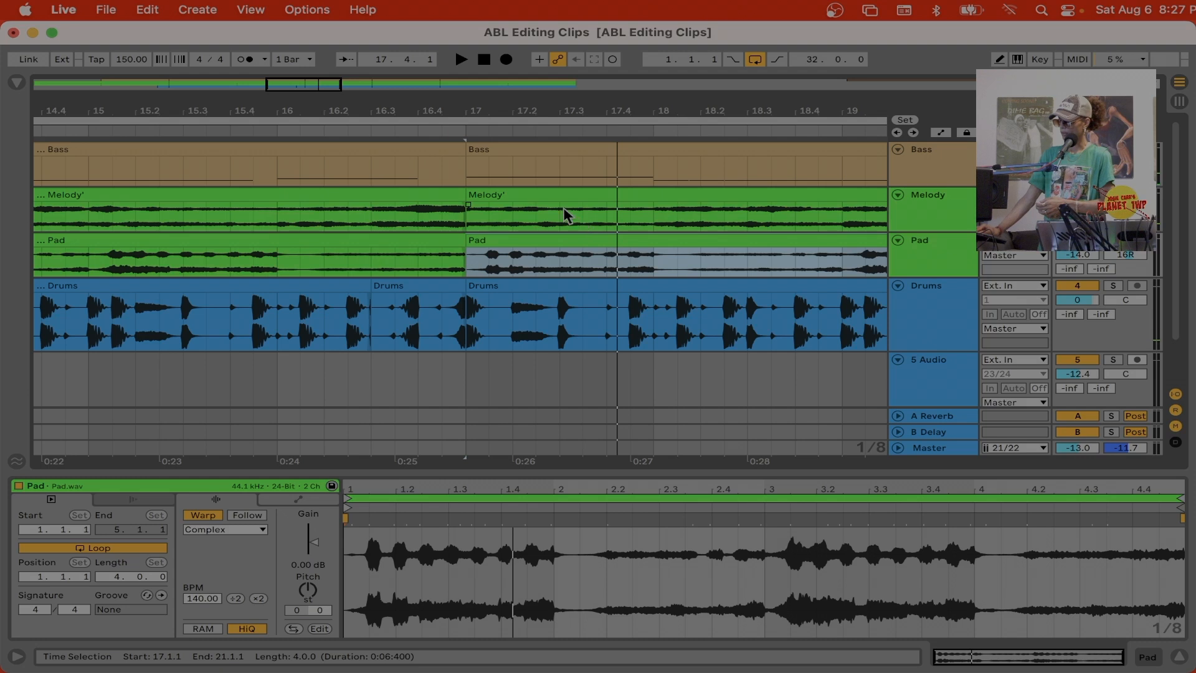
Deactivate the Melody' clip from 17.1.1 to 21.1.1 and play the arrangement from bar 15 through that section.
click(553, 191)
key(0)
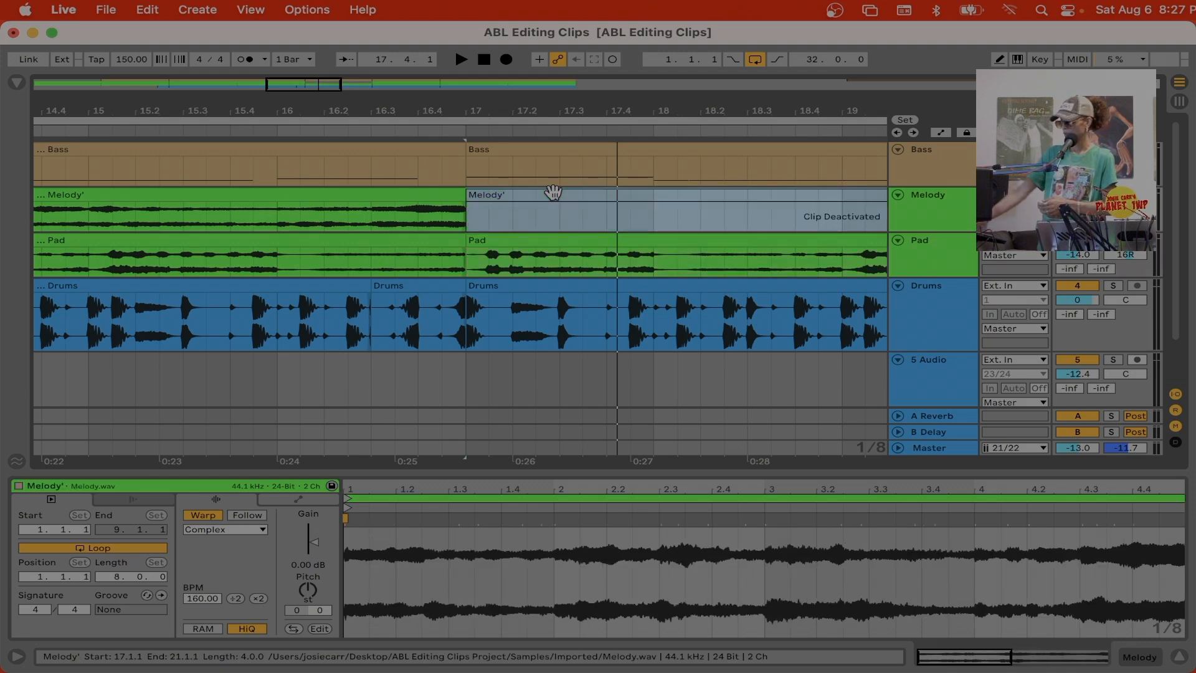
click(110, 128)
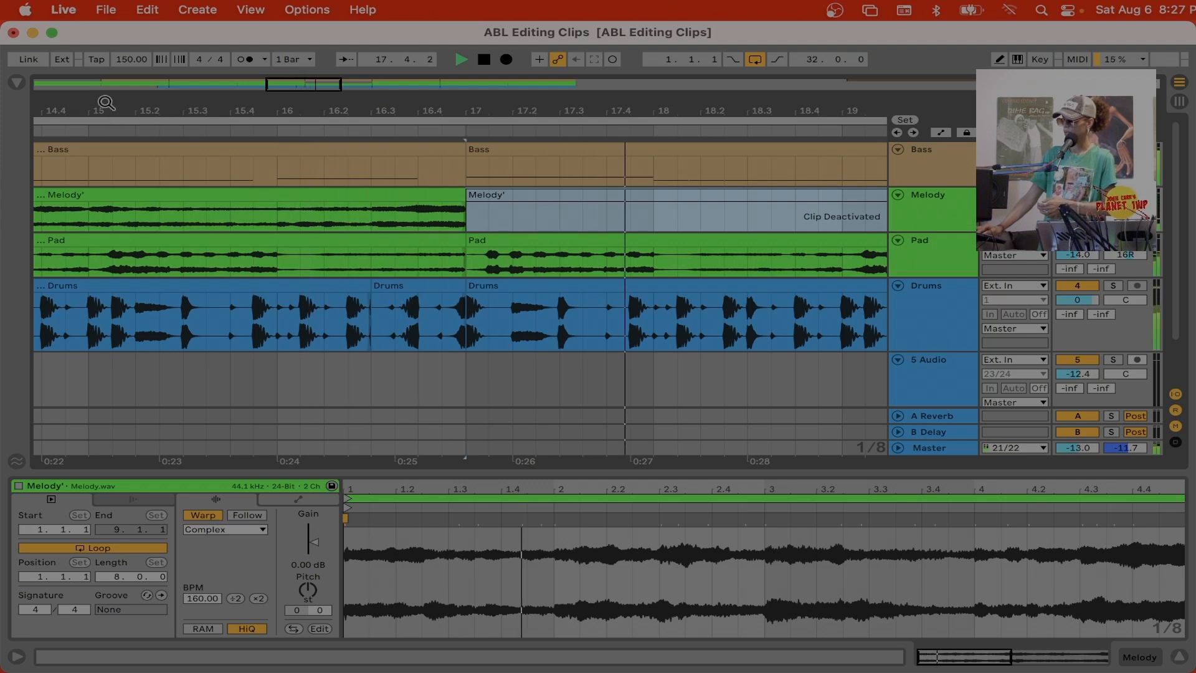
drag(104, 102, 104, 58)
key(space)
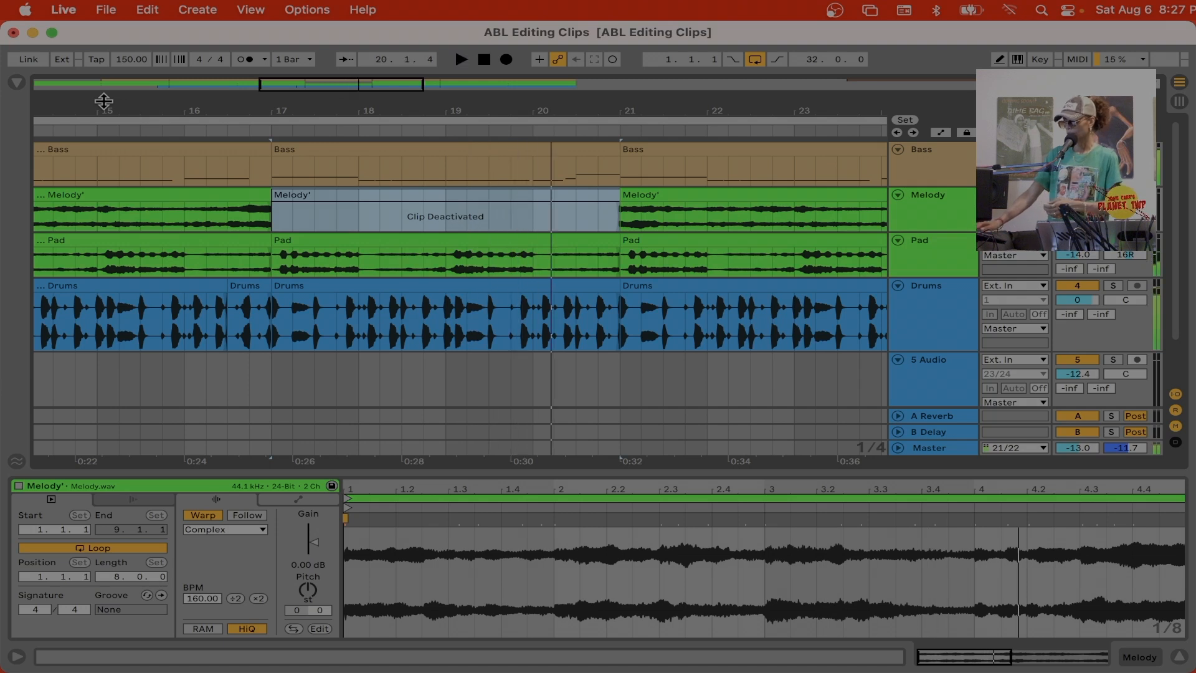
Hide the clip detail view to give the arrangement more room.
key(super+alt+l)
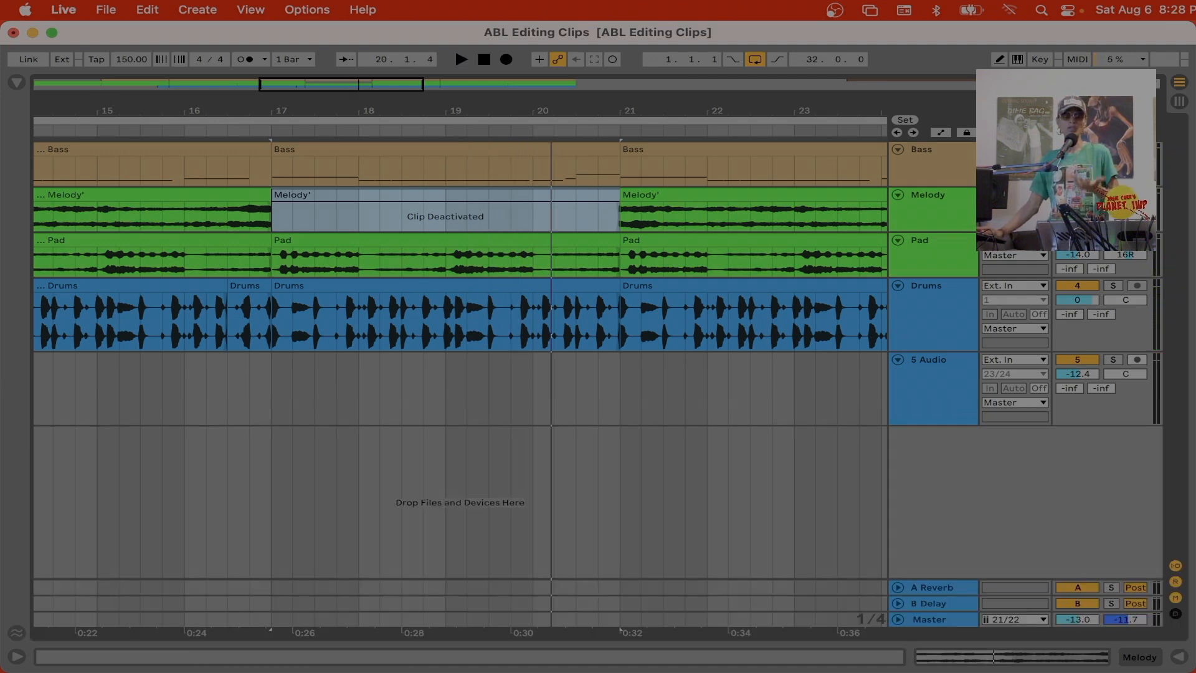